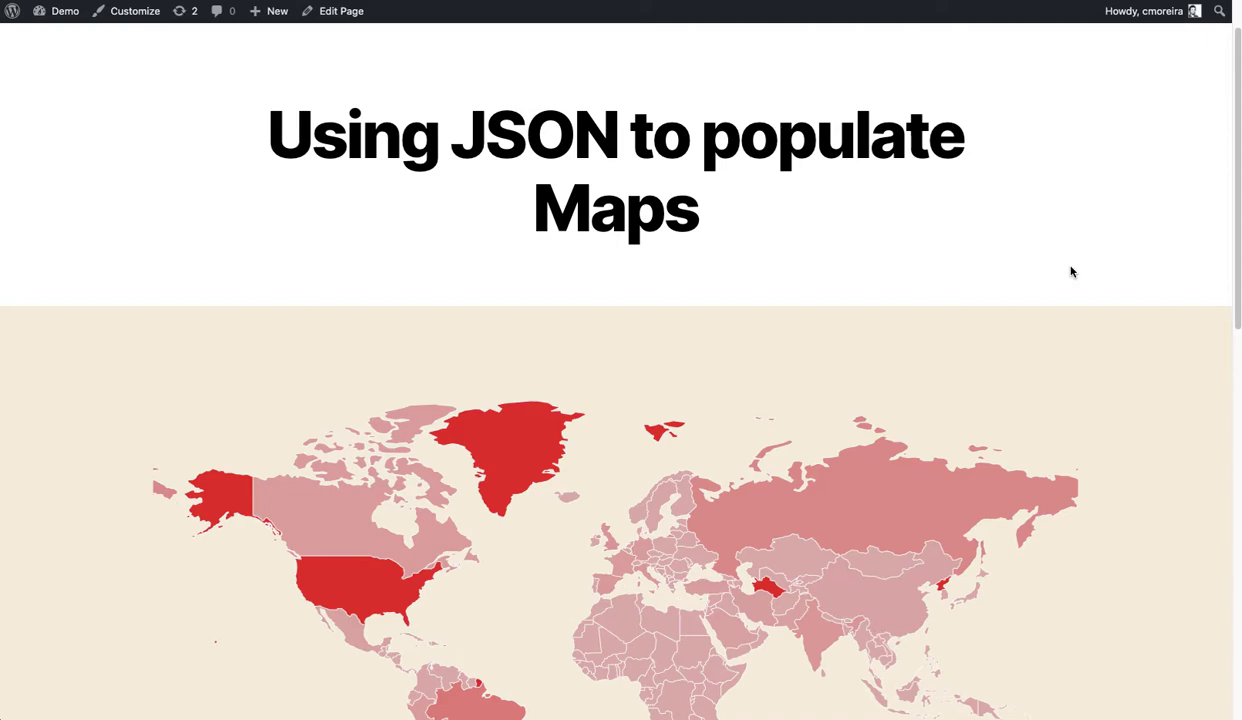
Step: Examine the demo page's world map populated from JSON, including its title and the region tooltips
scroll(1070, 271, "down", 5)
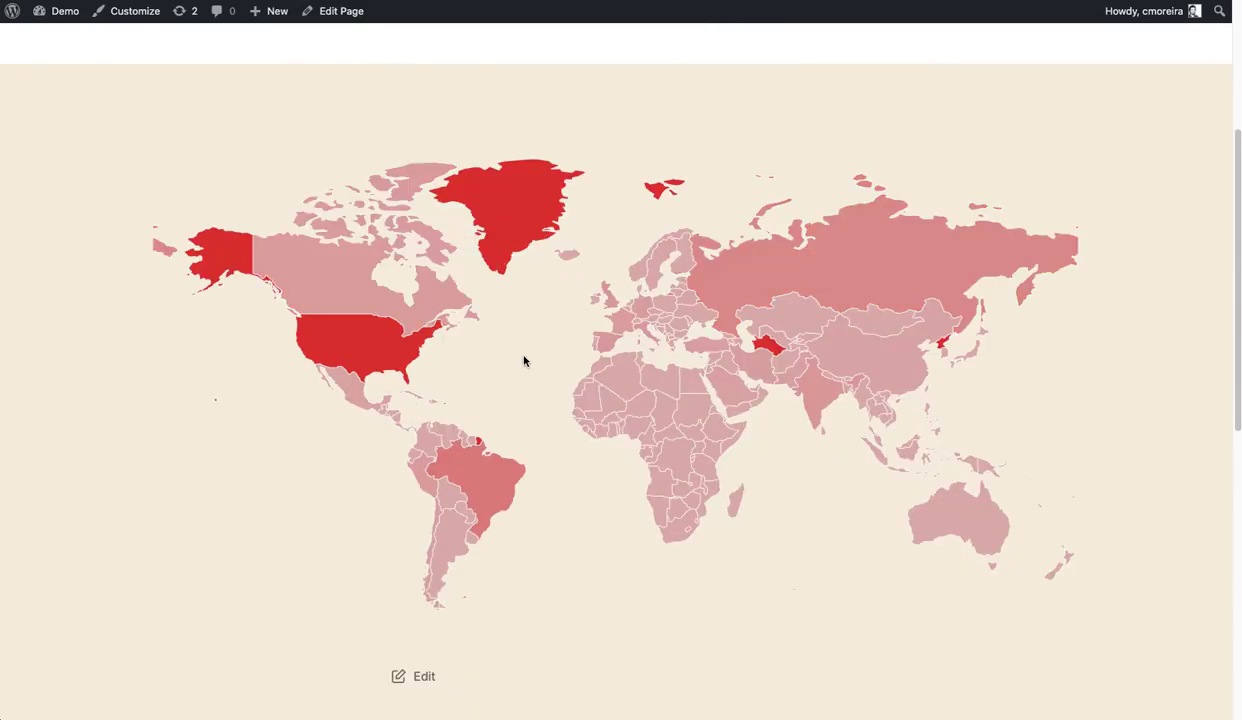
scroll(530, 358, "up", 1)
scroll(546, 358, "up", 3)
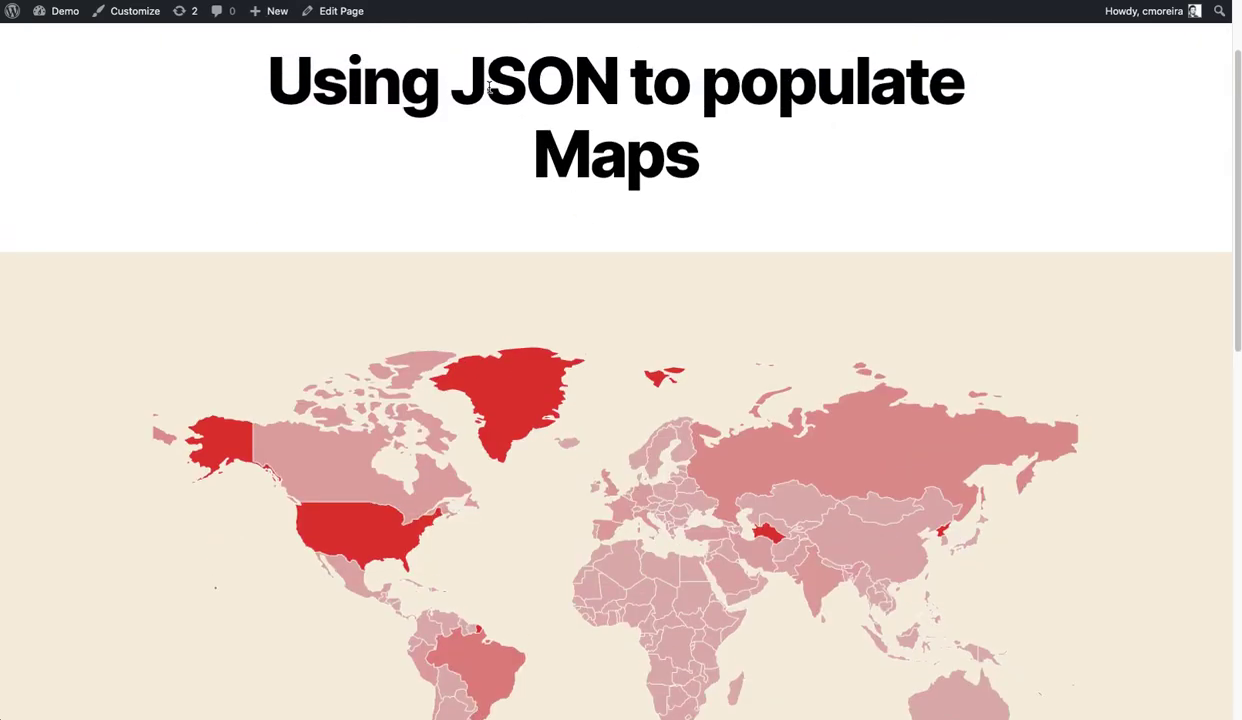
left_click_drag(467, 82, 614, 88)
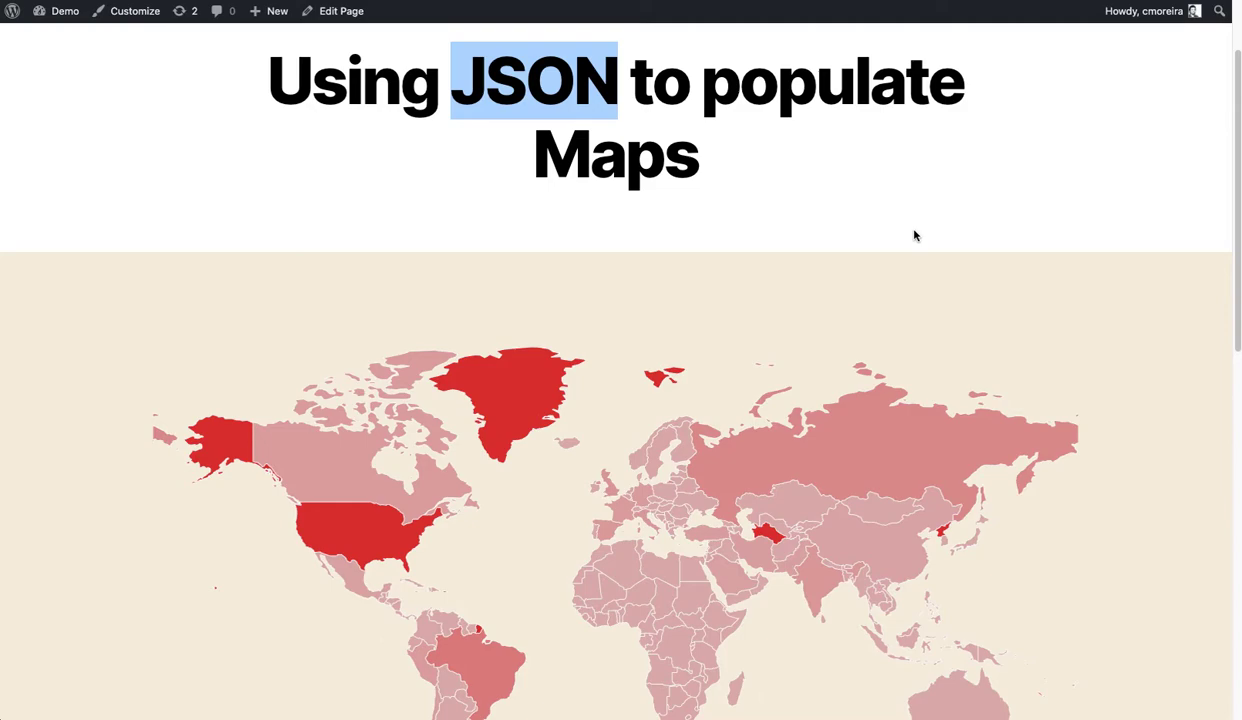
mouse_move(835, 450)
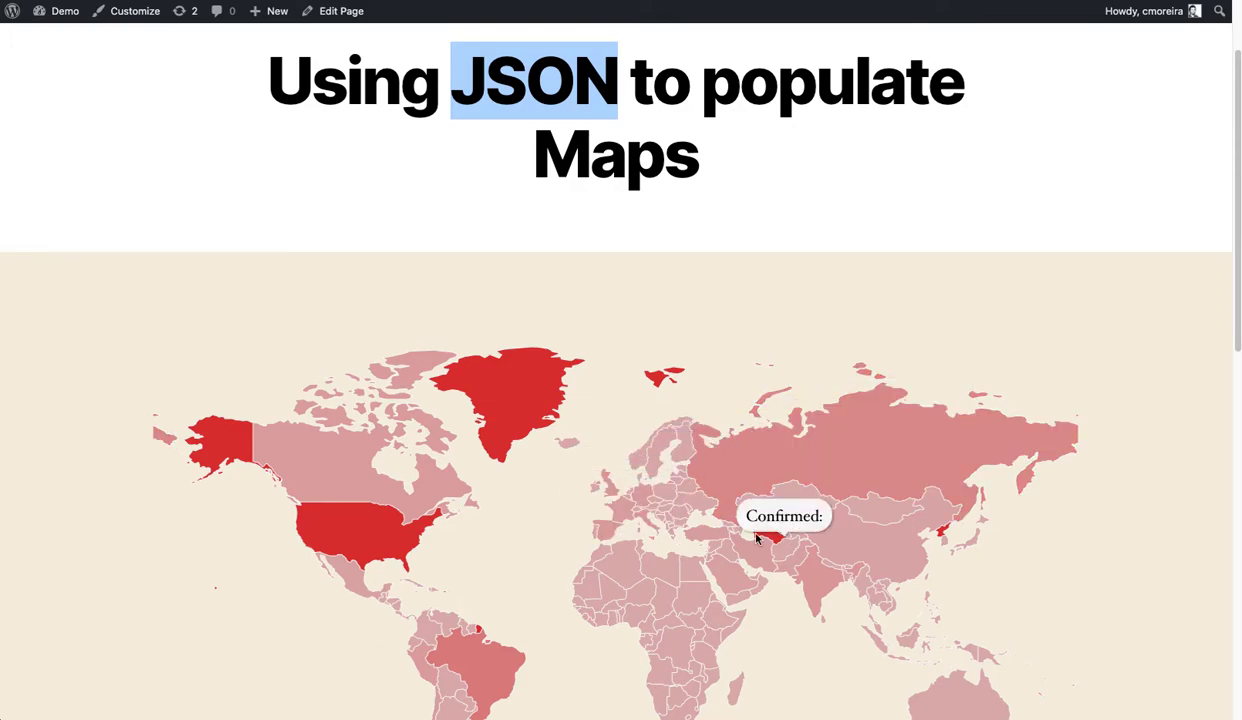
mouse_move(350, 526)
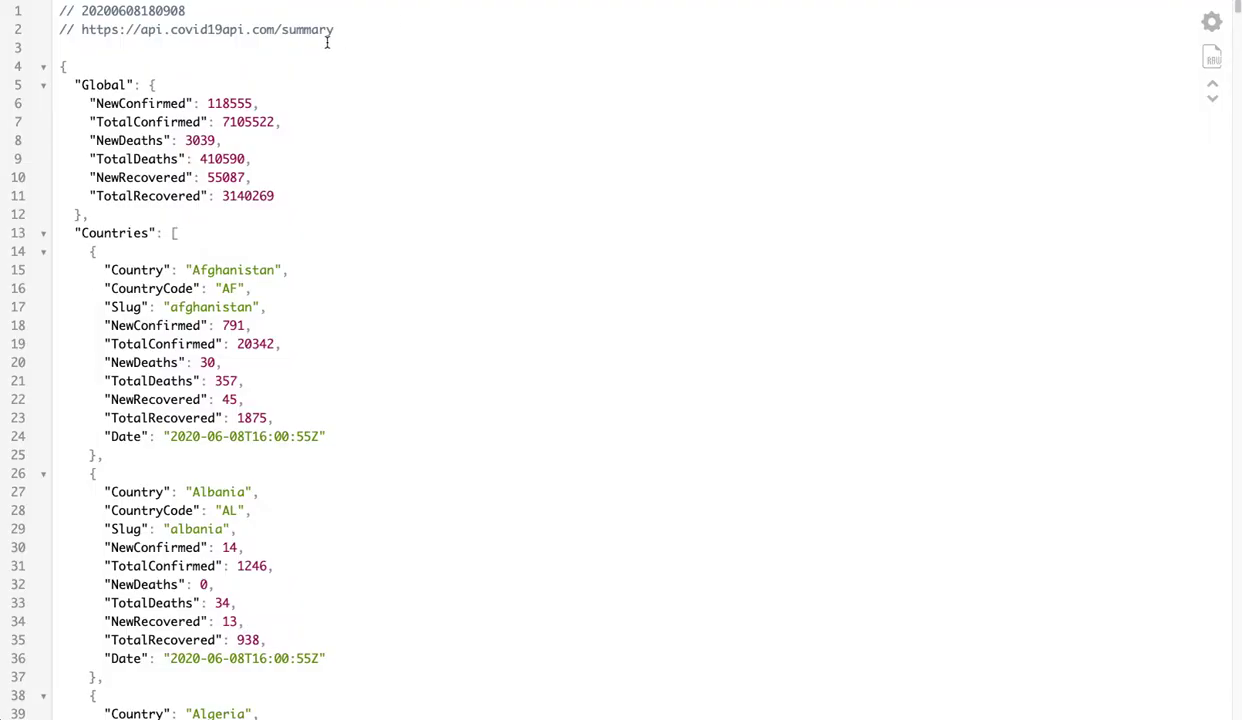
Step: Examine the Covid-19 summary and WordPress events JSON feeds, including their source URLs, coordinate fields and country codes
left_click_drag(81, 30, 338, 28)
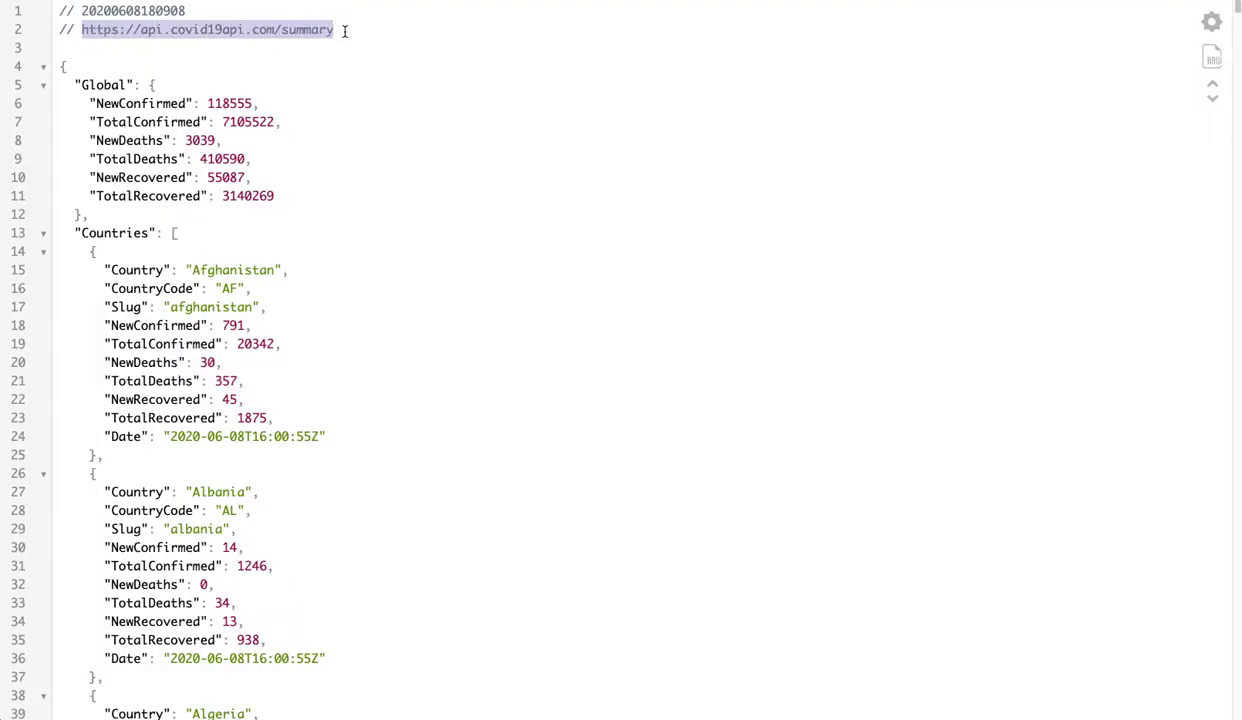
left_click(400, 112)
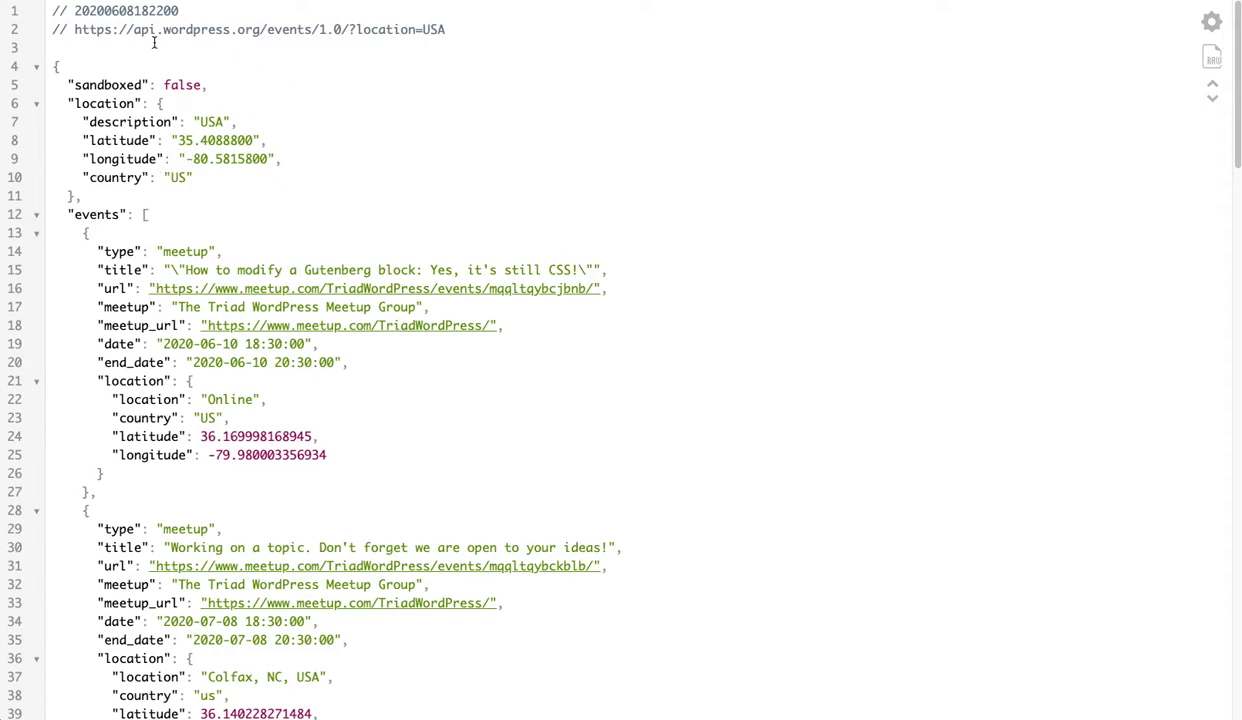
left_click_drag(76, 32, 436, 29)
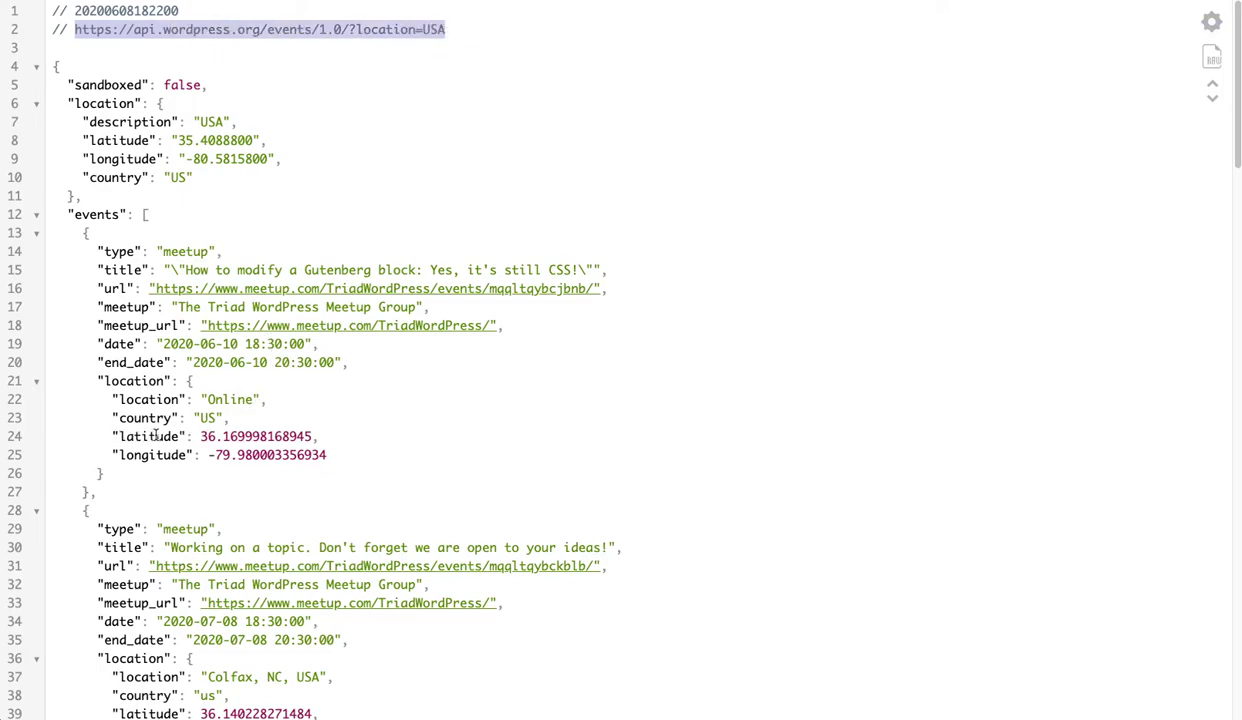
left_click_drag(119, 435, 174, 434)
left_click(148, 441)
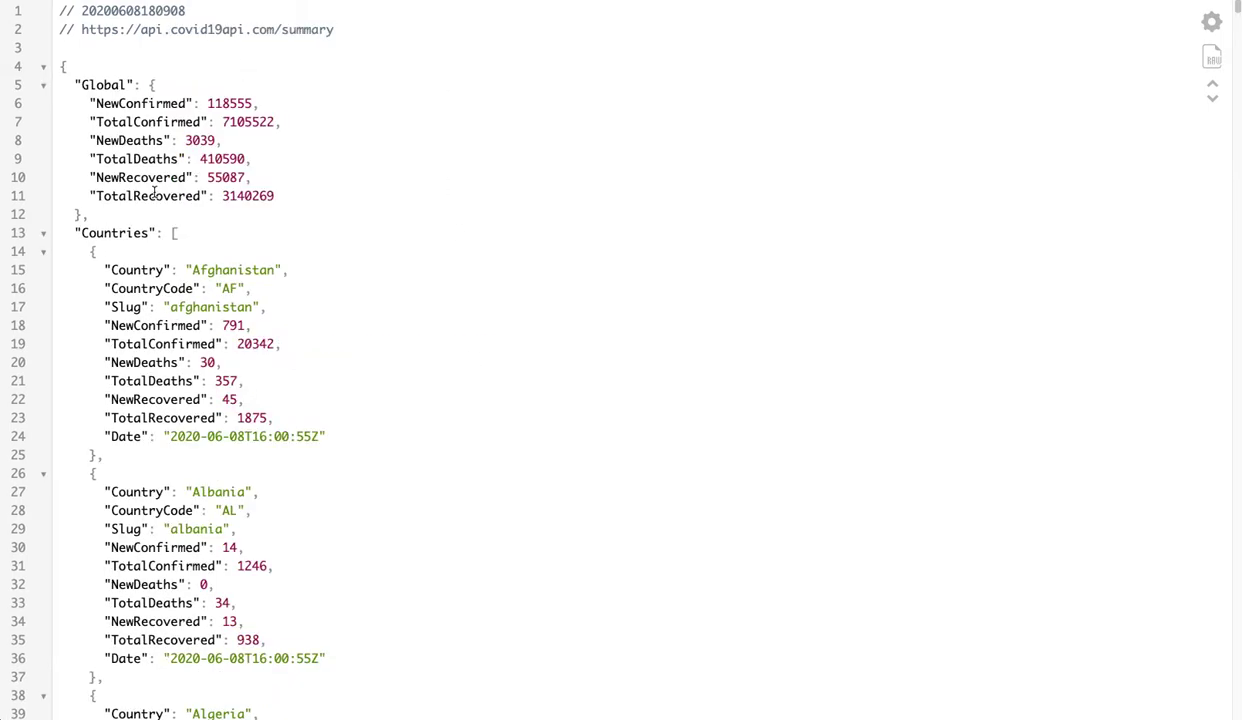
left_click(233, 287)
double_click(233, 287)
left_click(480, 177)
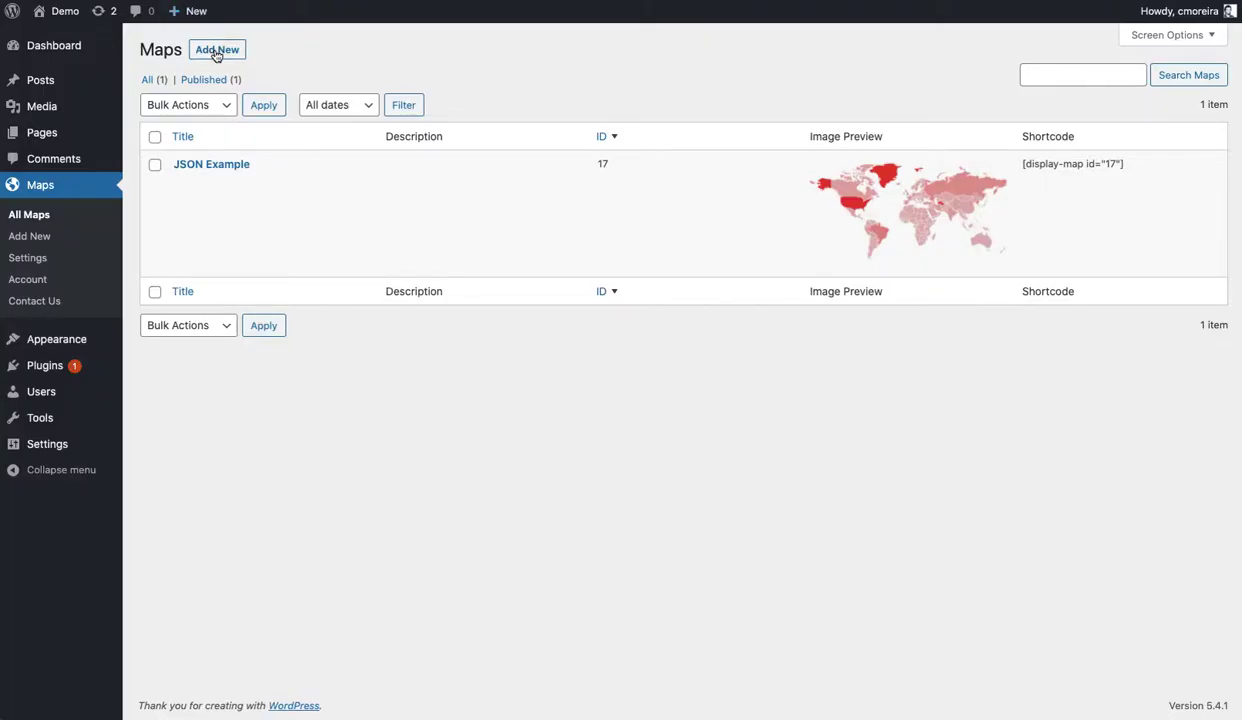
Step: Create a new map titled "World Covid-19 Numbers"
left_click(217, 50)
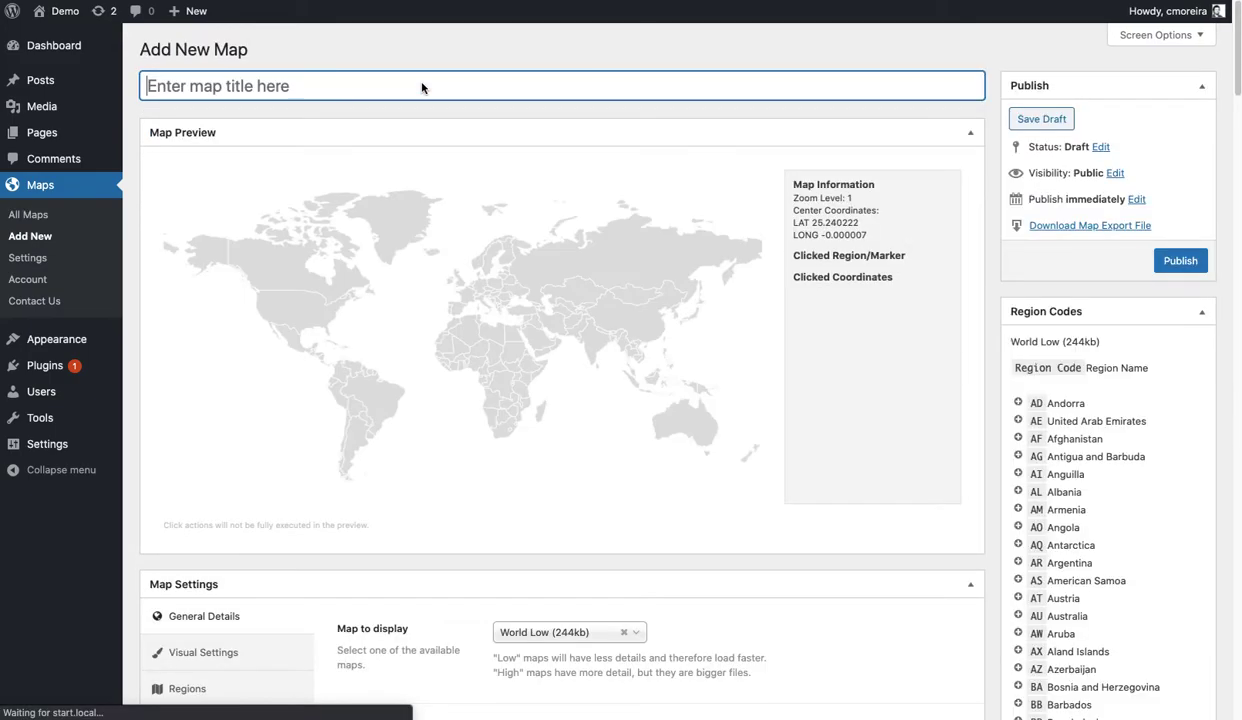
type("Wo")
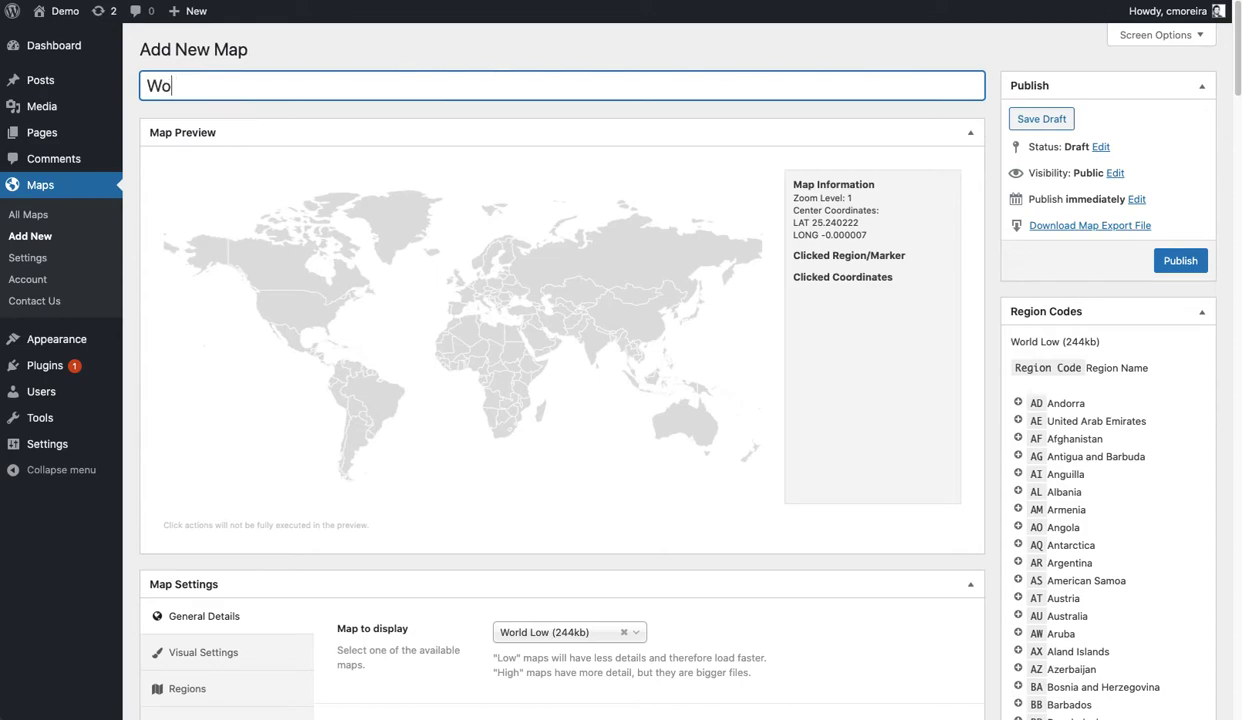
type("rld Covid-19 Numbers")
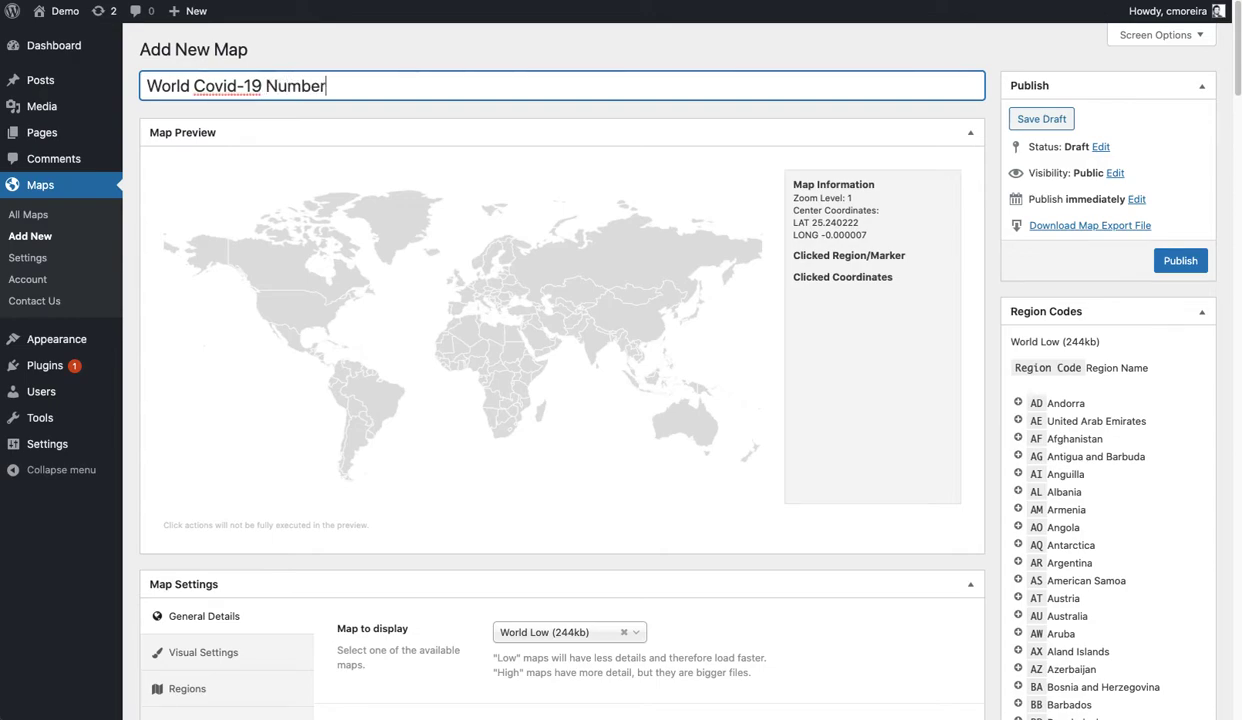
Step: Enable Other Data Sources in the new map's region settings
scroll(820, 330, "down", 5)
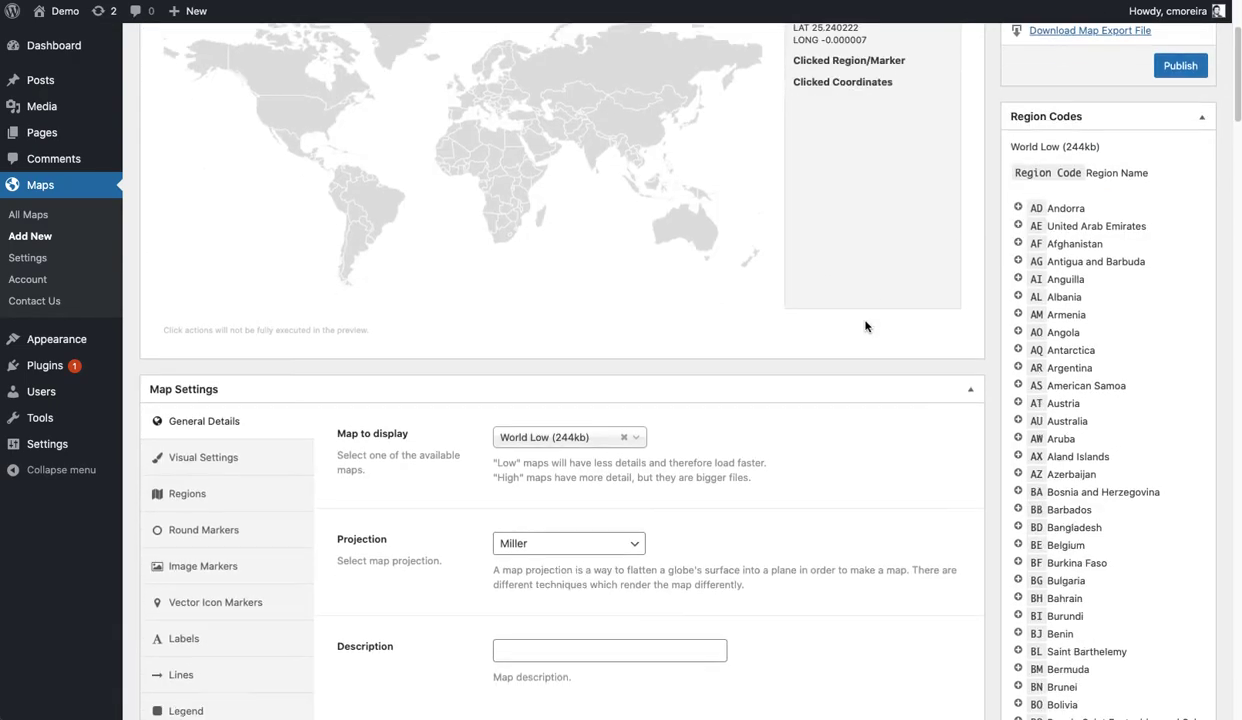
scroll(840, 333, "up", 1)
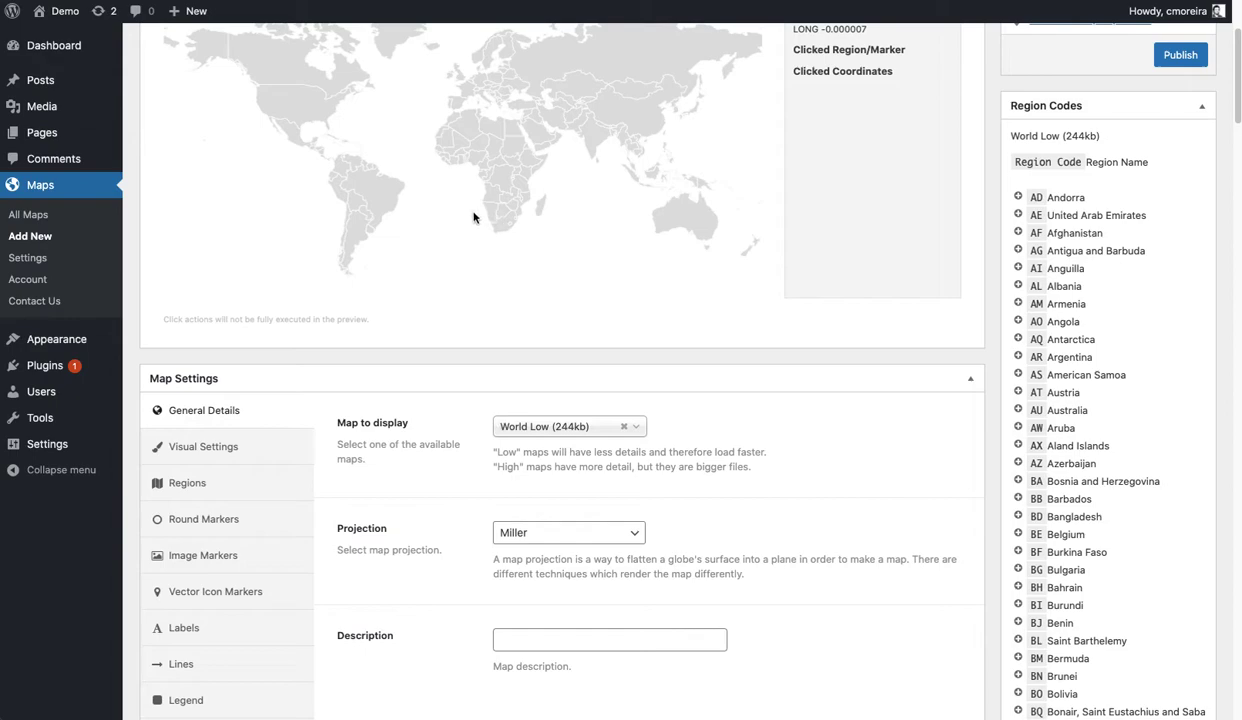
scroll(442, 524, "down", 1)
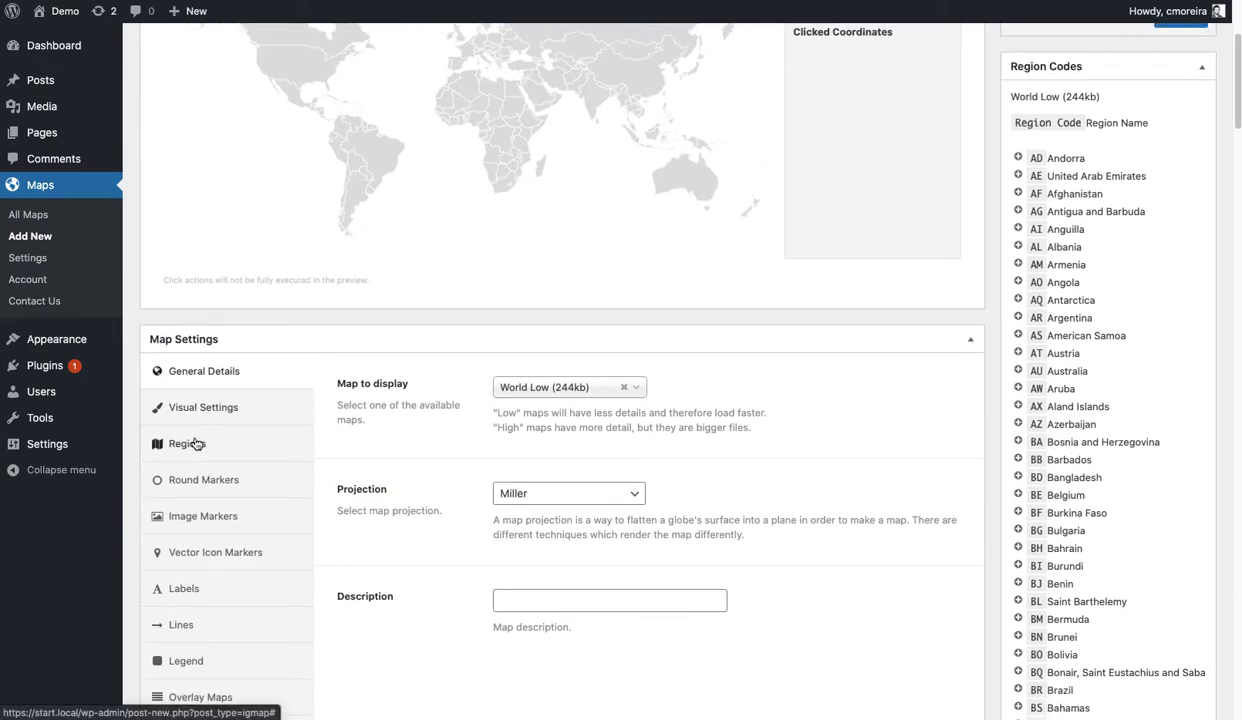
left_click(193, 448)
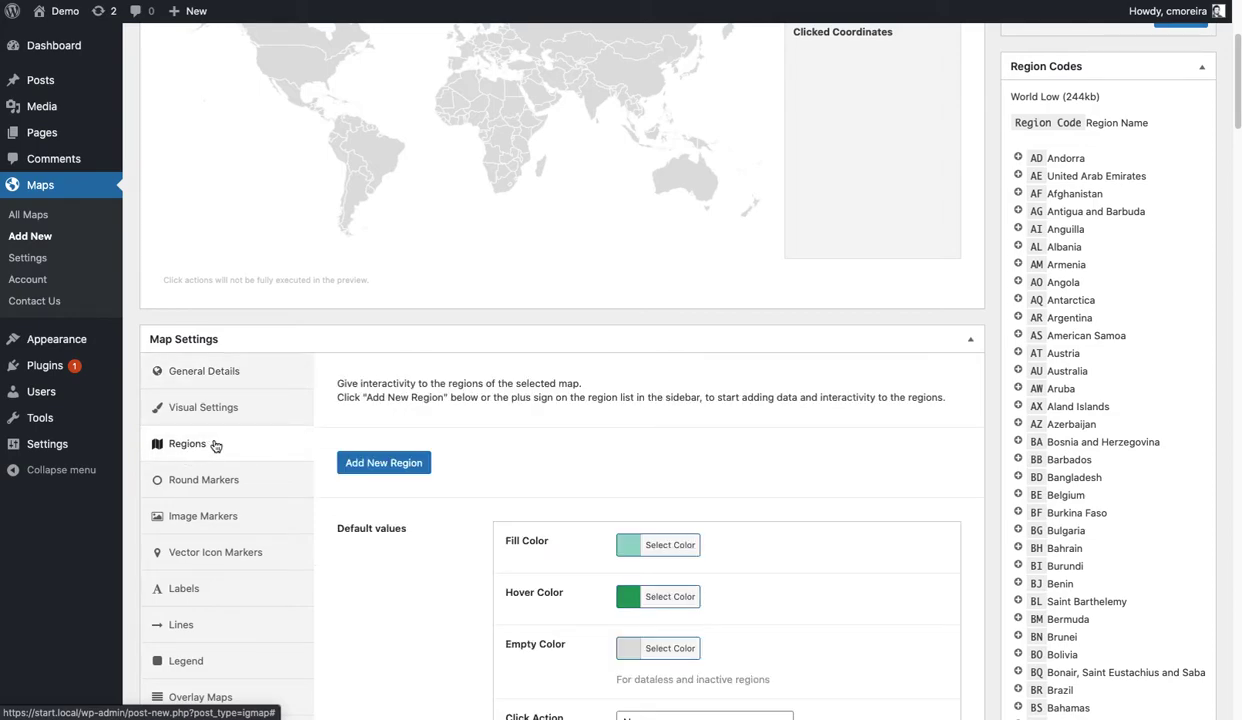
scroll(490, 440, "down", 1)
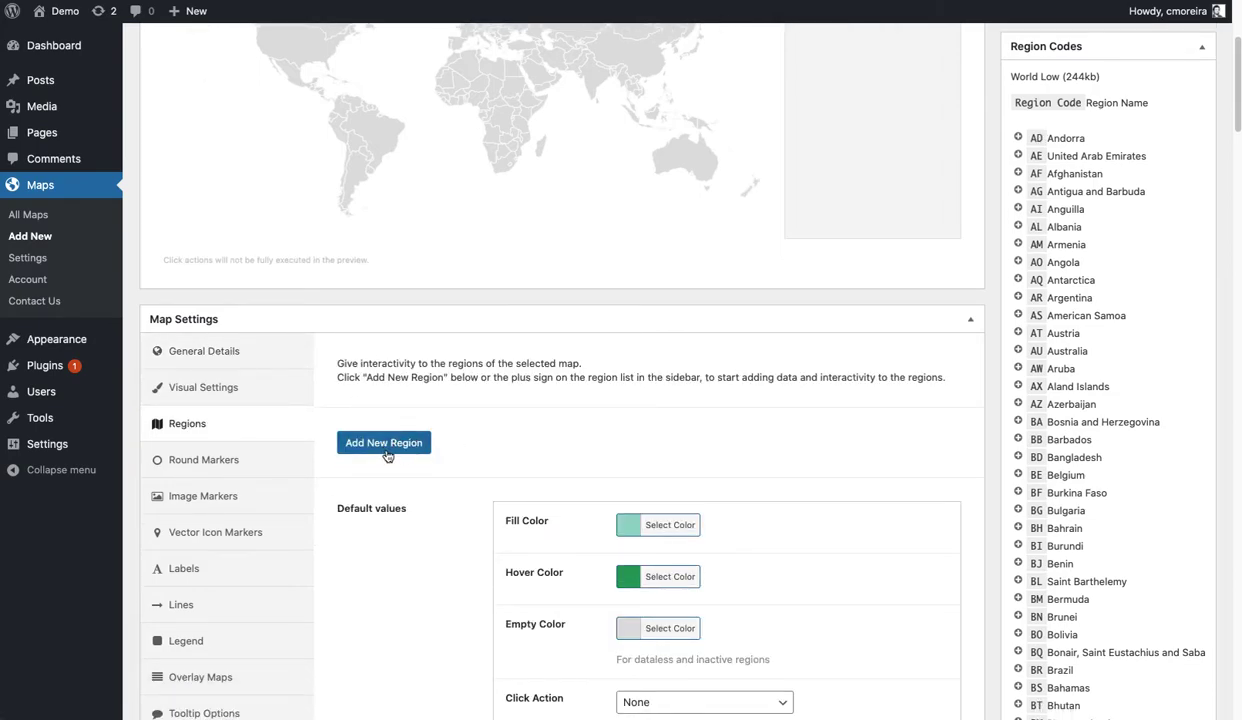
scroll(461, 489, "down", 5)
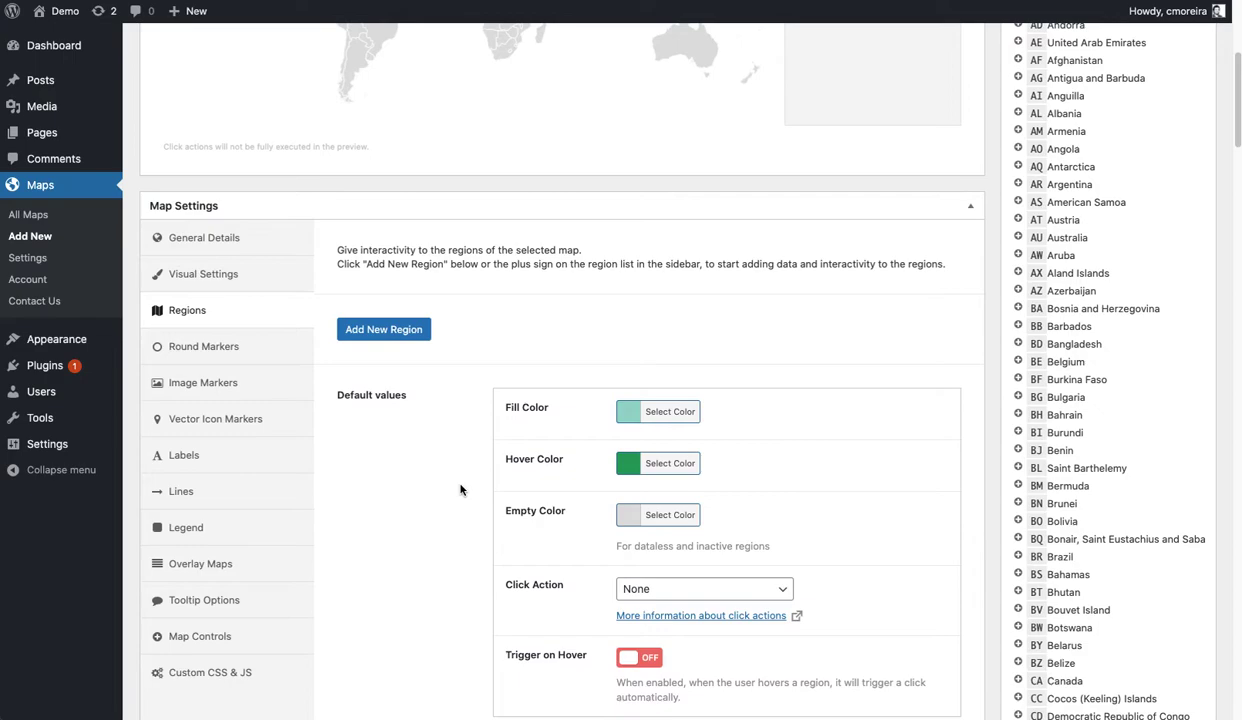
scroll(461, 489, "down", 4)
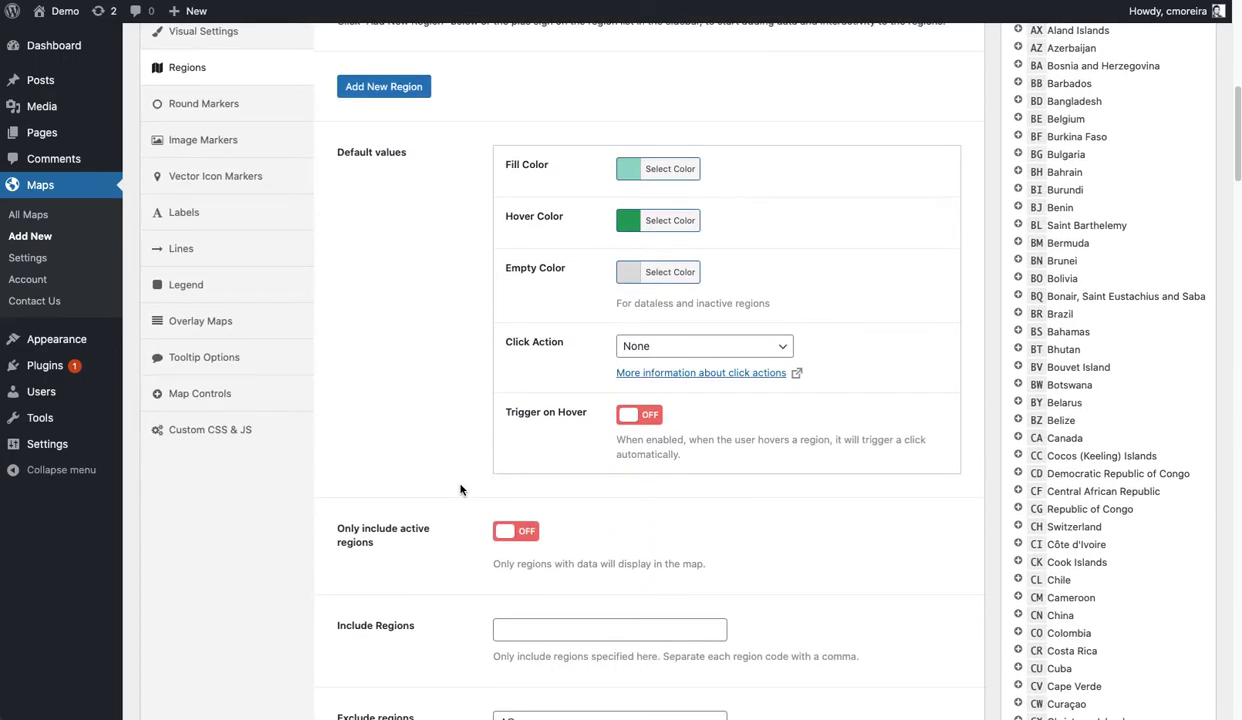
scroll(461, 489, "down", 6)
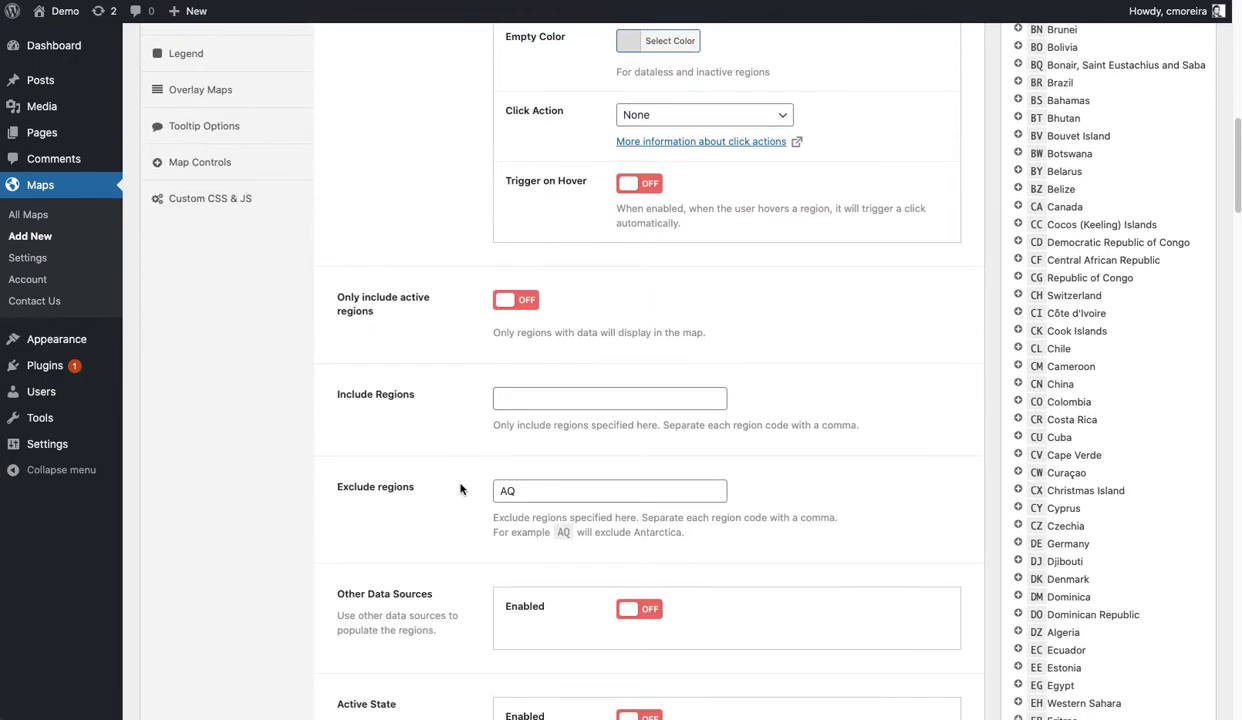
scroll(461, 489, "down", 1)
left_click_drag(328, 552, 441, 552)
left_click(630, 568)
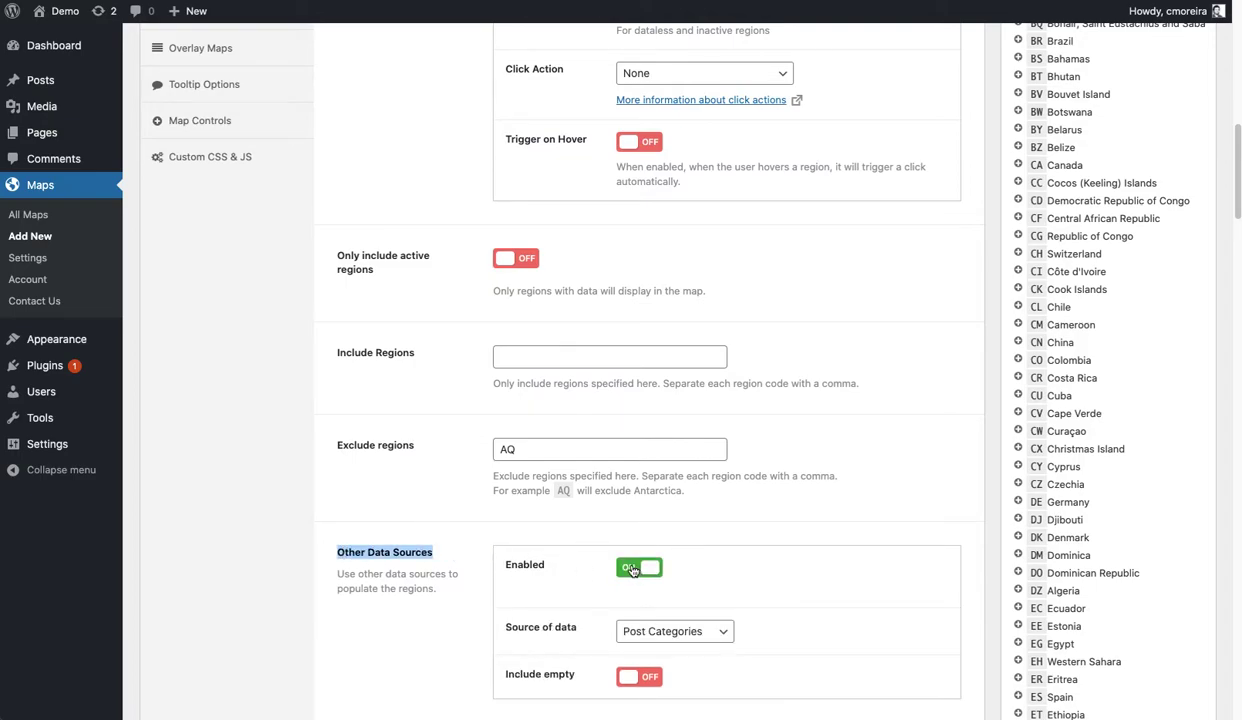
Step: Set the source of data for the regions to JSON data
scroll(632, 570, "down", 1)
left_click(670, 590)
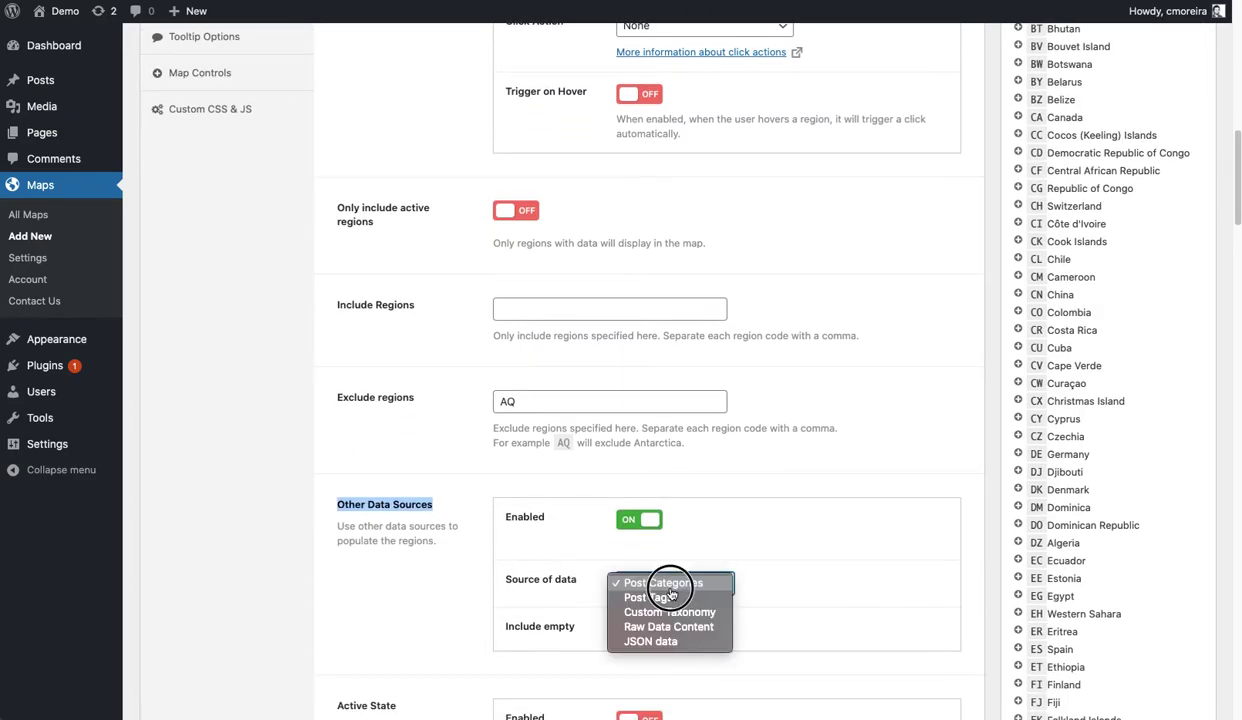
left_click(660, 645)
left_click(580, 562)
scroll(488, 479, "down", 5)
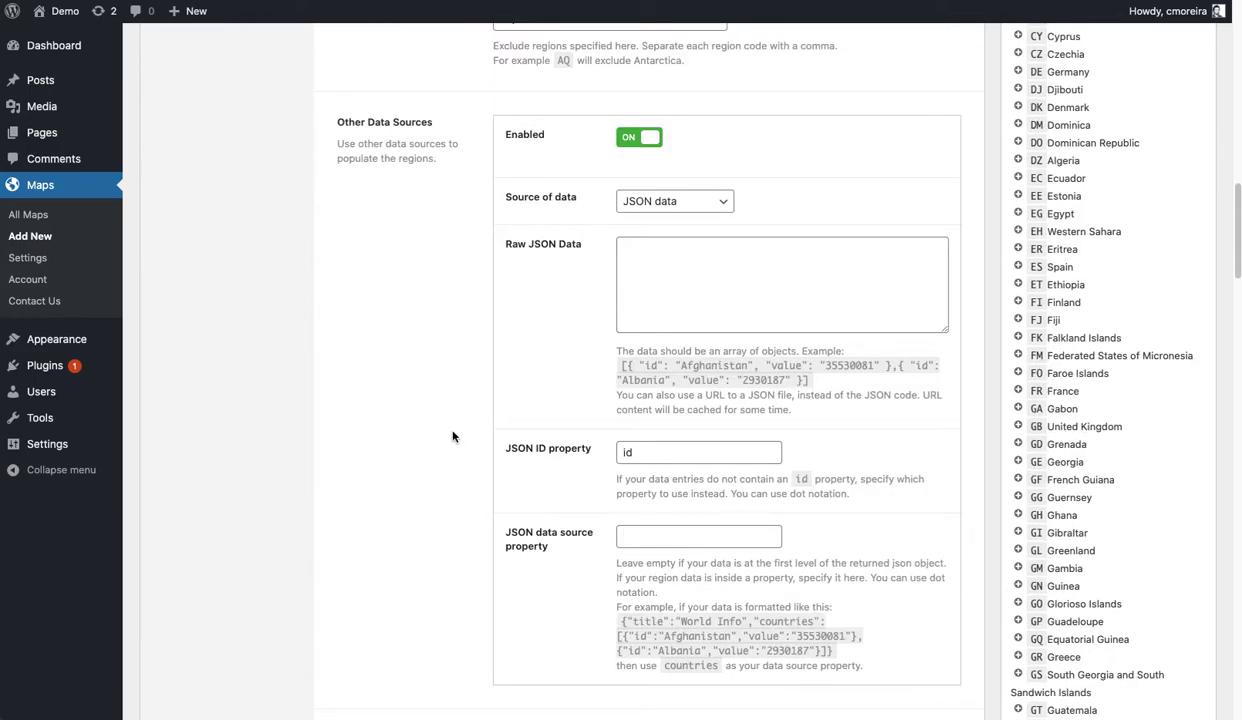
scroll(452, 437, "up", 1)
scroll(619, 578, "down", 1)
scroll(619, 578, "down", 1)
scroll(608, 570, "up", 1)
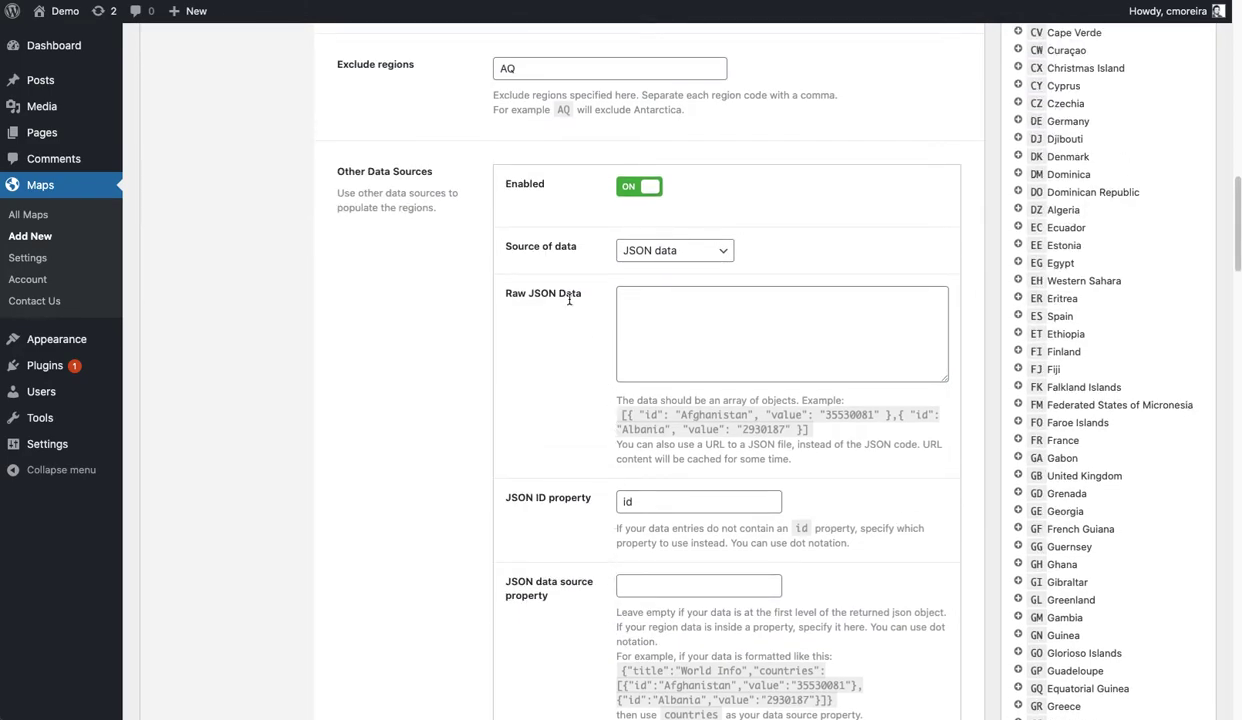
left_click(616, 296)
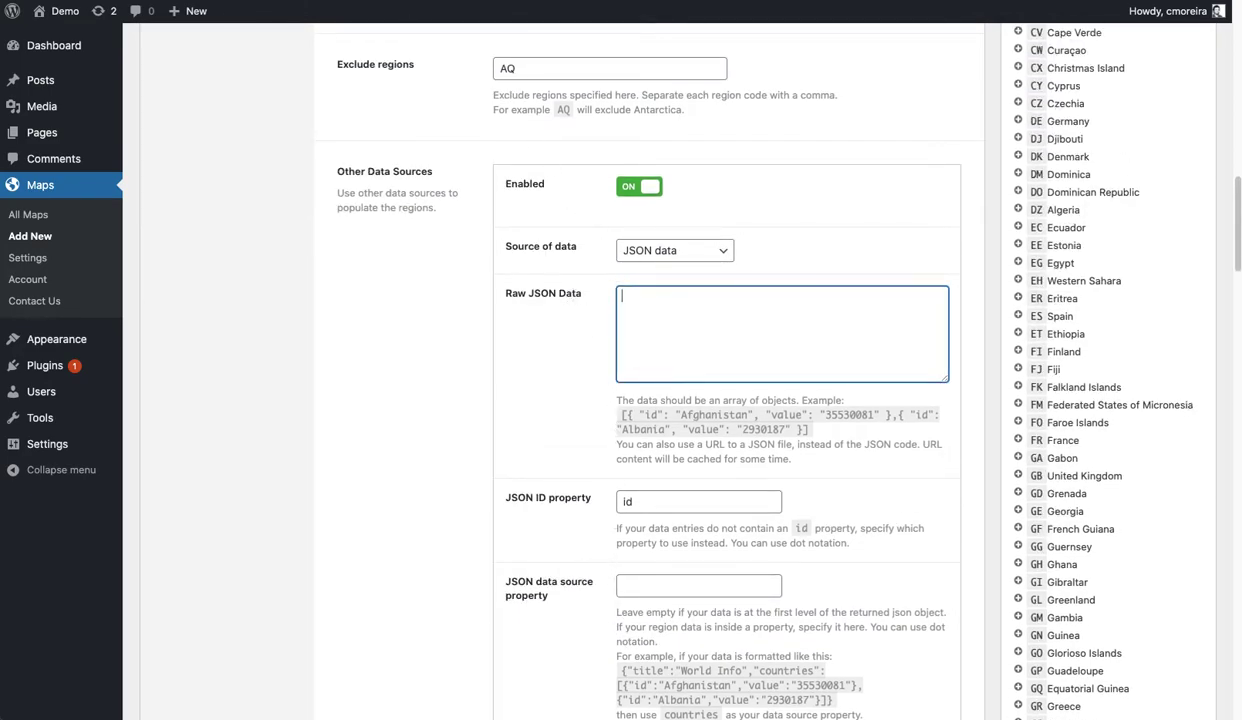
key("ctrl+Tab")
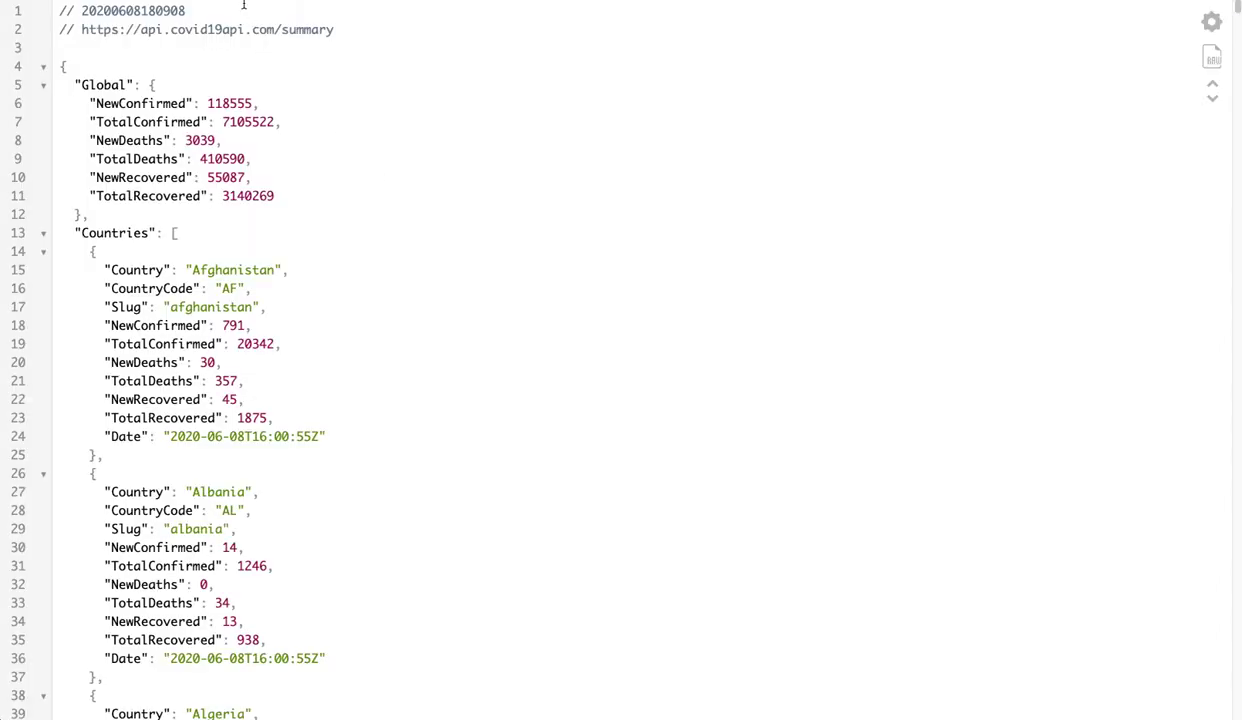
key("ctrl+shift+Tab")
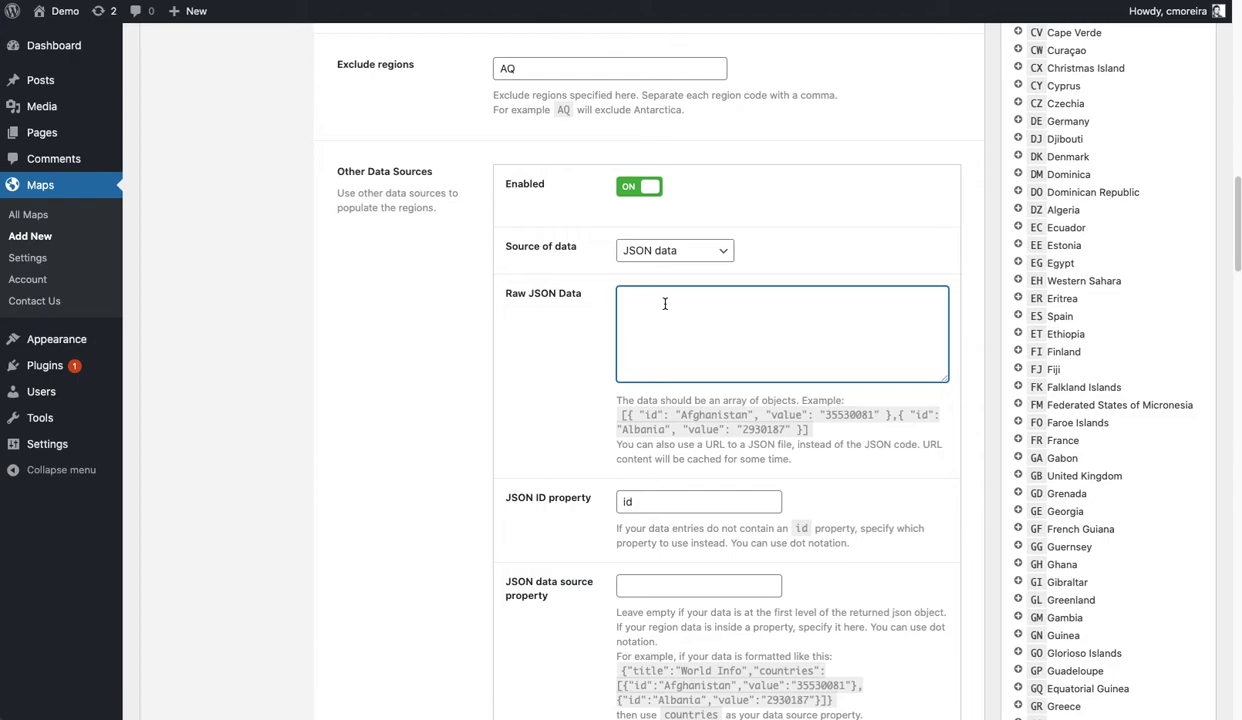
key("ctrl+Tab")
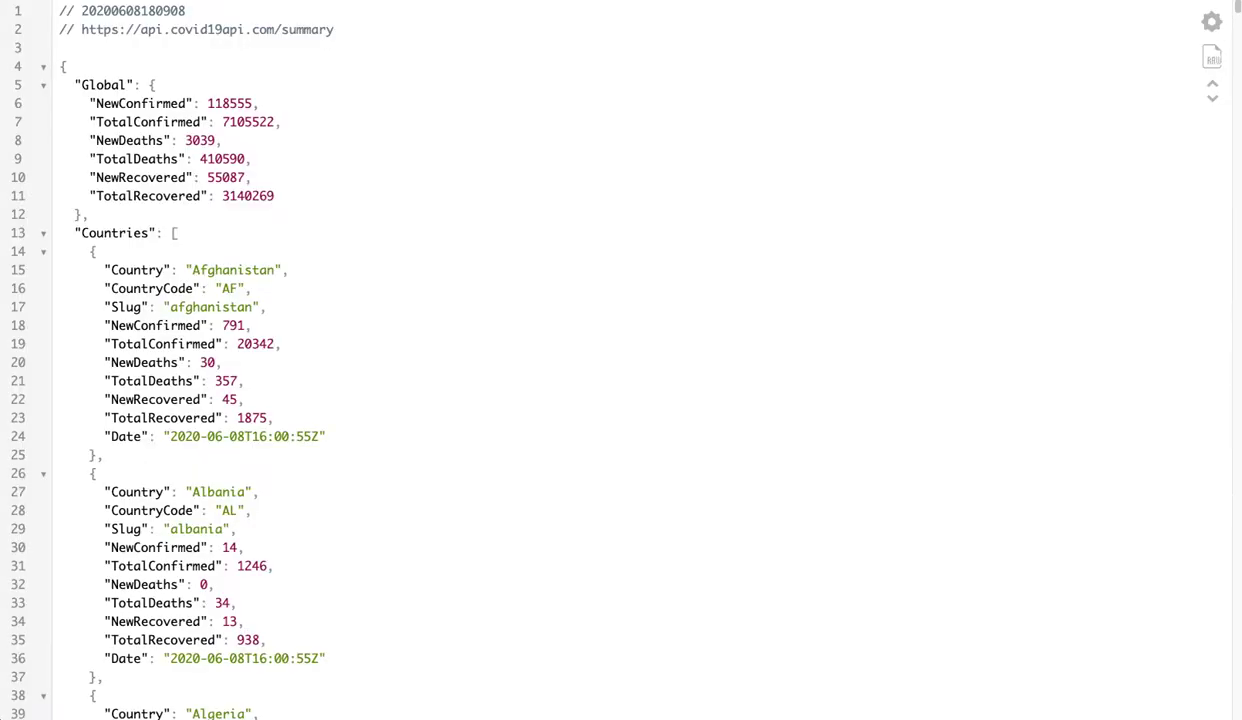
key("ctrl+shift+Tab")
type("https://api.covid19api.com/summary")
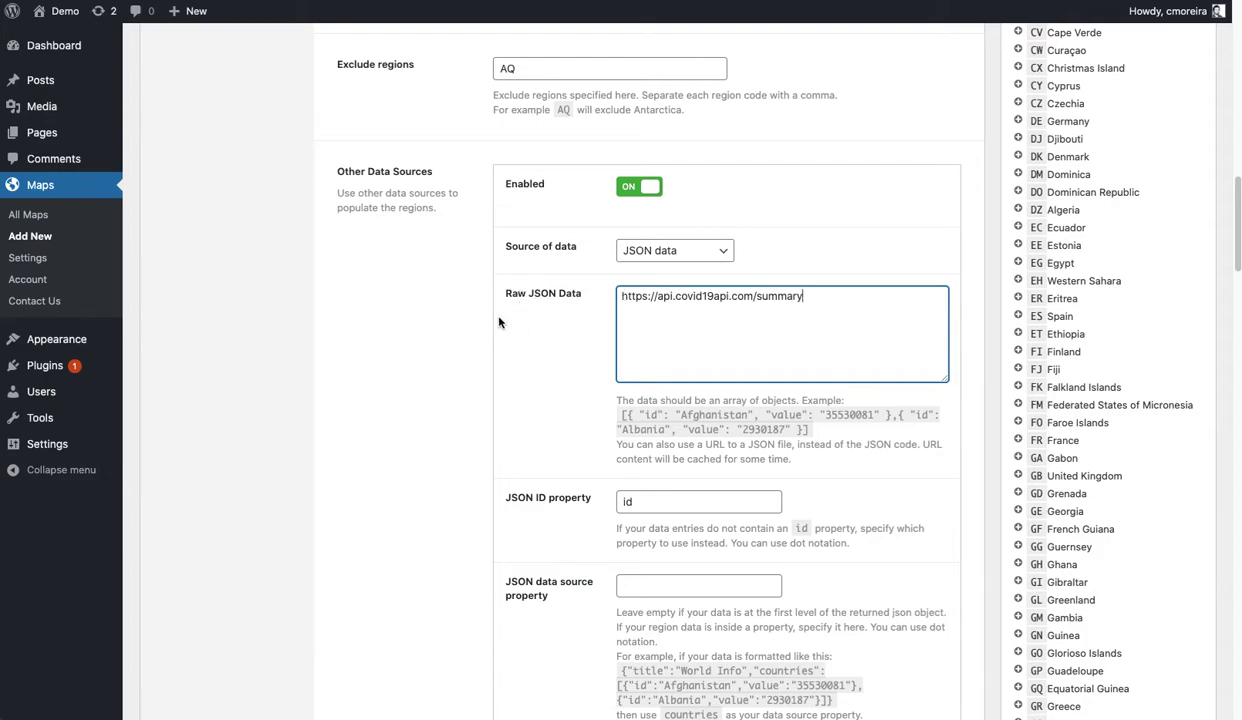
Step: Set the JSON ID property to CountryCode, copying the property name from the Covid-19 summary feed
scroll(515, 400, "down", 1)
left_click_drag(508, 472, 588, 470)
double_click(643, 473)
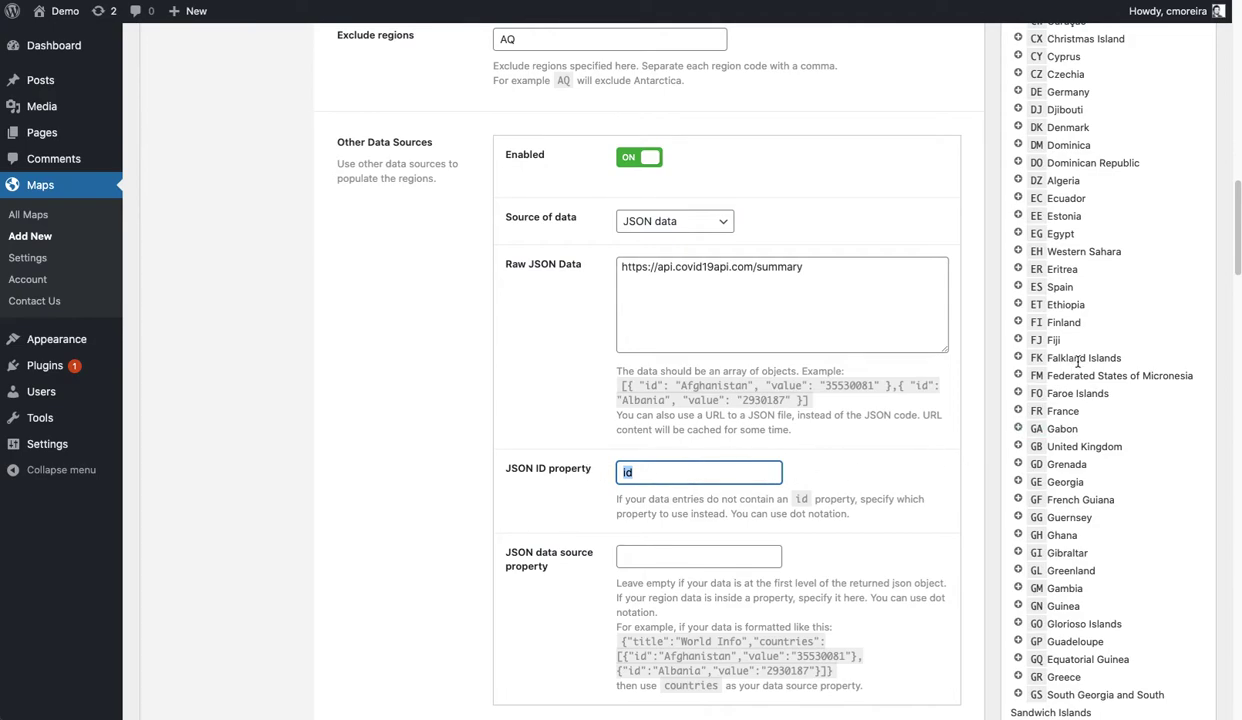
scroll(1046, 350, "up", 1)
scroll(1060, 211, "up", 5)
scroll(1063, 138, "down", 6)
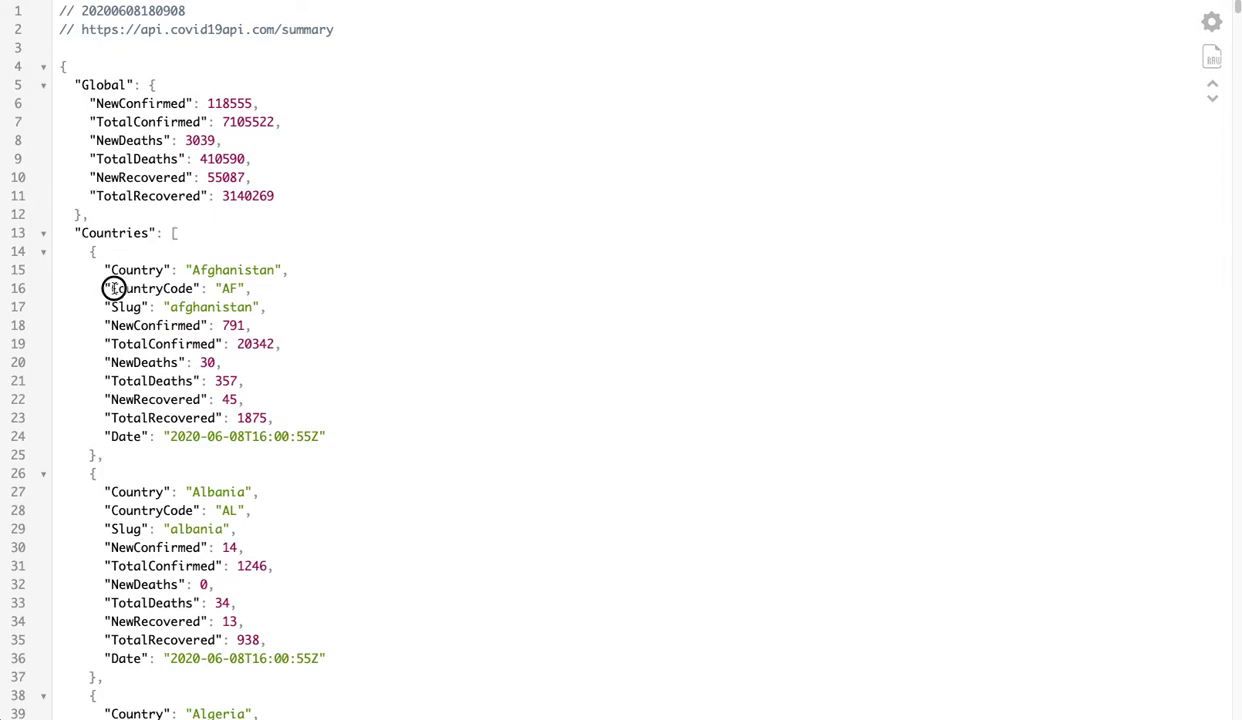
left_click_drag(115, 287, 141, 287)
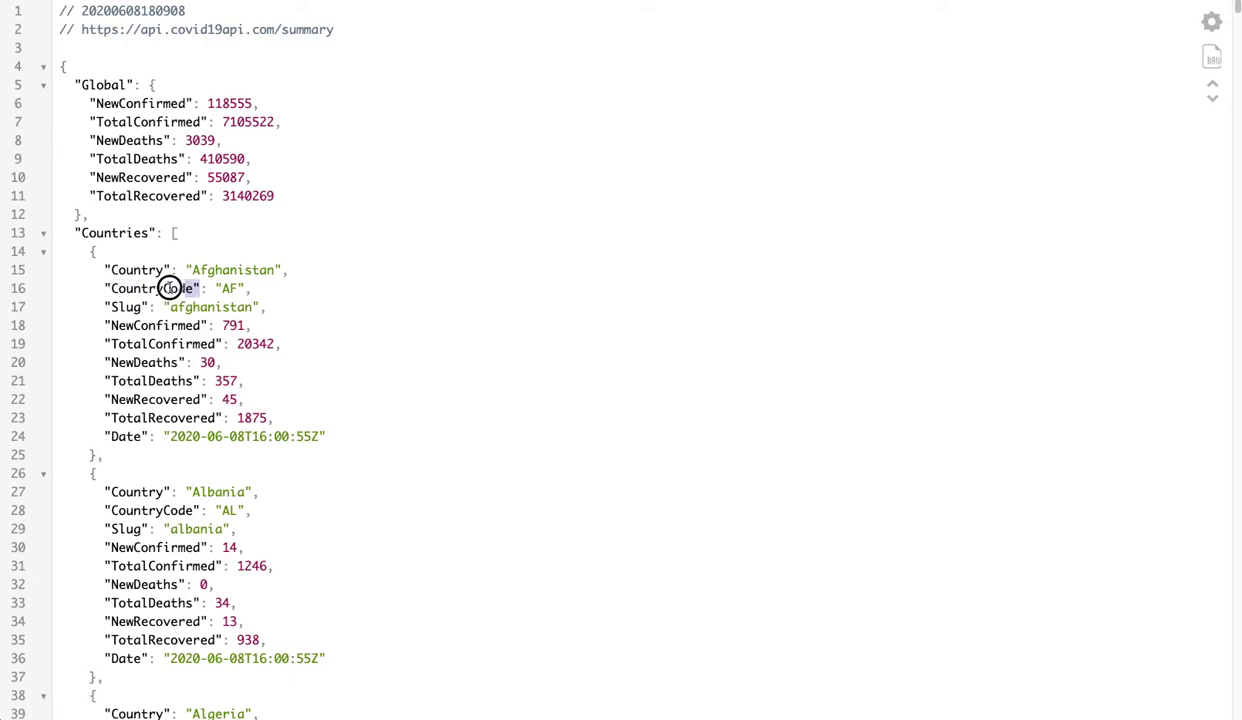
left_click_drag(170, 288, 117, 288)
left_click(226, 288)
mouse_move(112, 288)
left_mouse_down()
mouse_move(161, 288)
mouse_move(113, 288)
left_mouse_up()
double_click(157, 289)
key("ctrl+c")
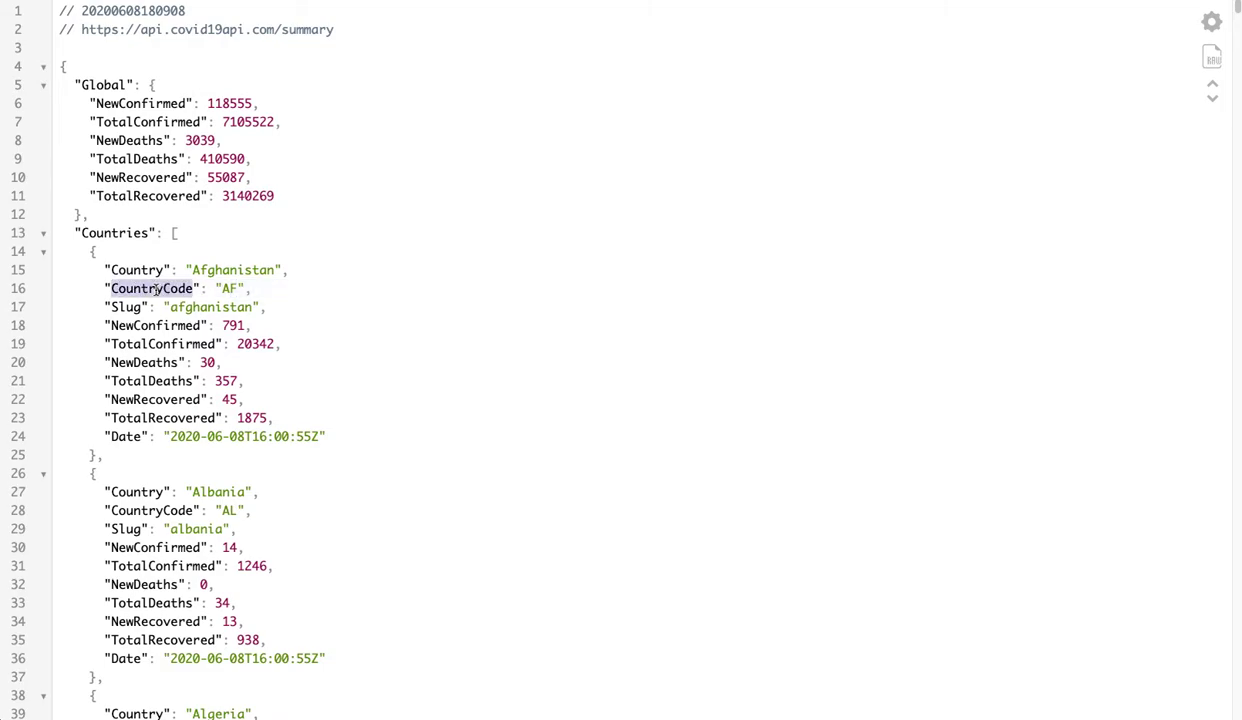
key("ctrl+Tab")
key("ctrl+v")
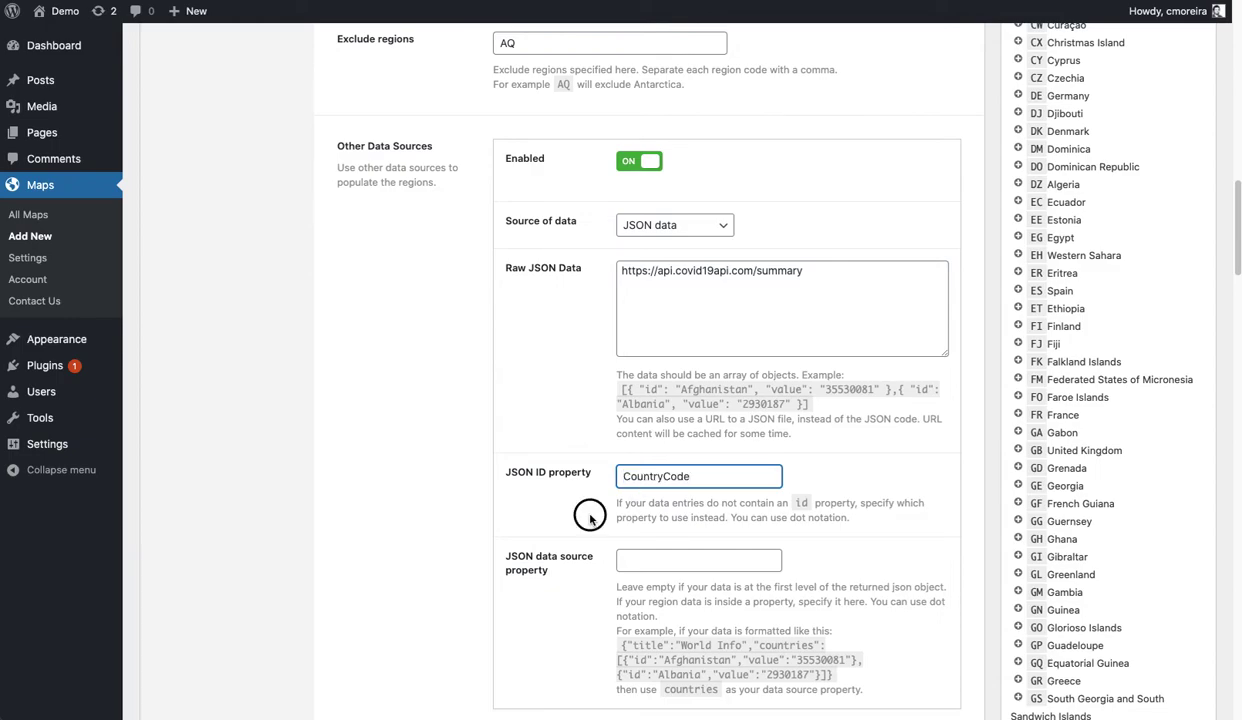
Step: Check which top-level property of the Covid-19 feed holds the country data for the JSON data source property, folding Global and Countries
scroll(585, 520, "down", 1)
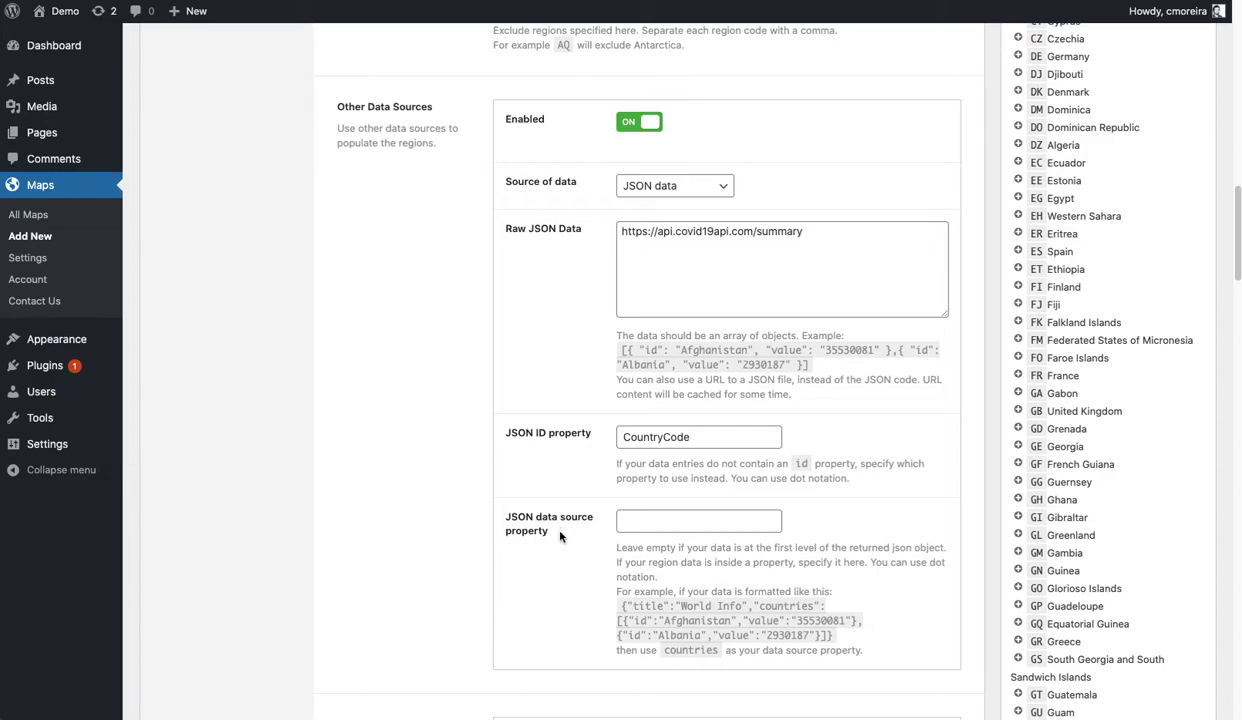
left_click(648, 522)
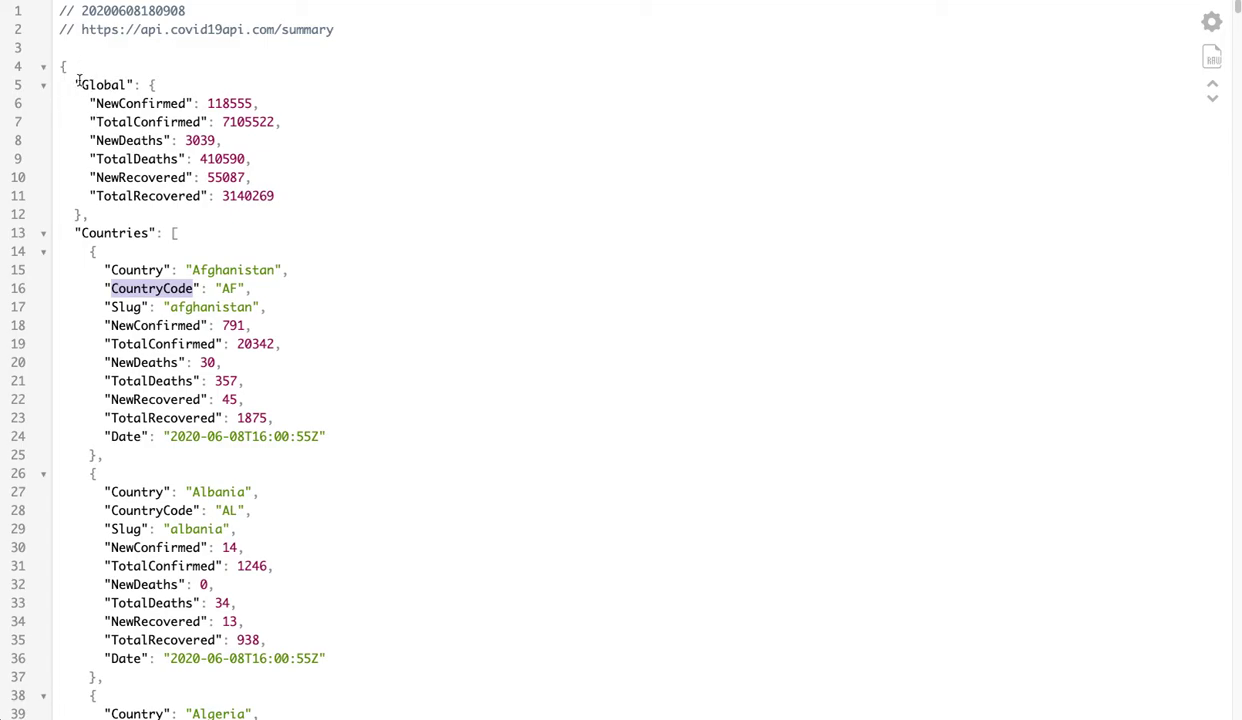
left_click(43, 85)
left_click(43, 121)
left_click(44, 123)
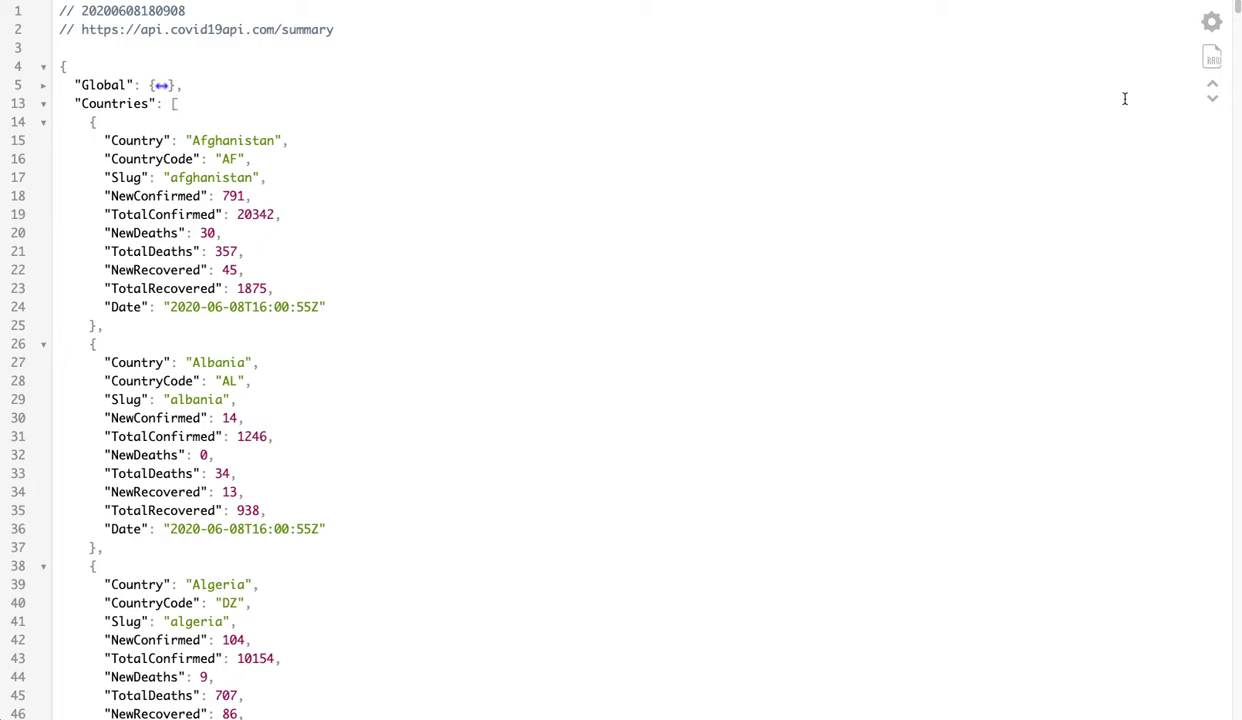
left_click(1211, 57)
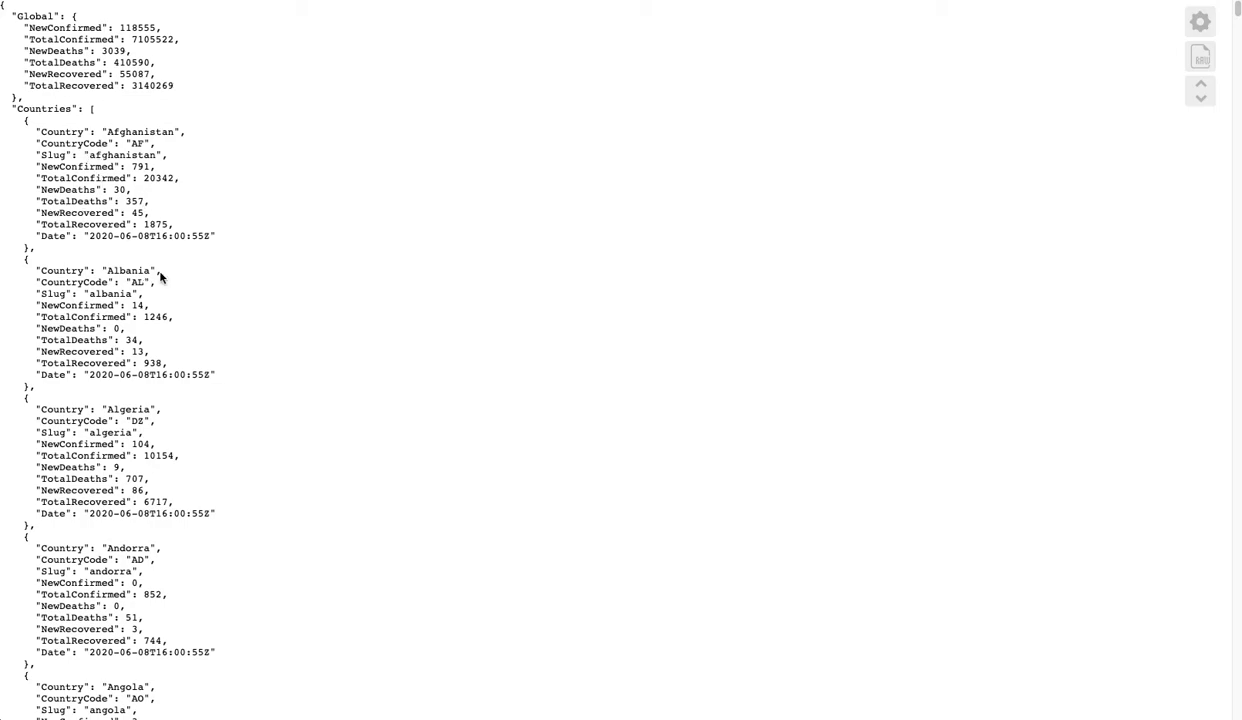
left_click(1201, 60)
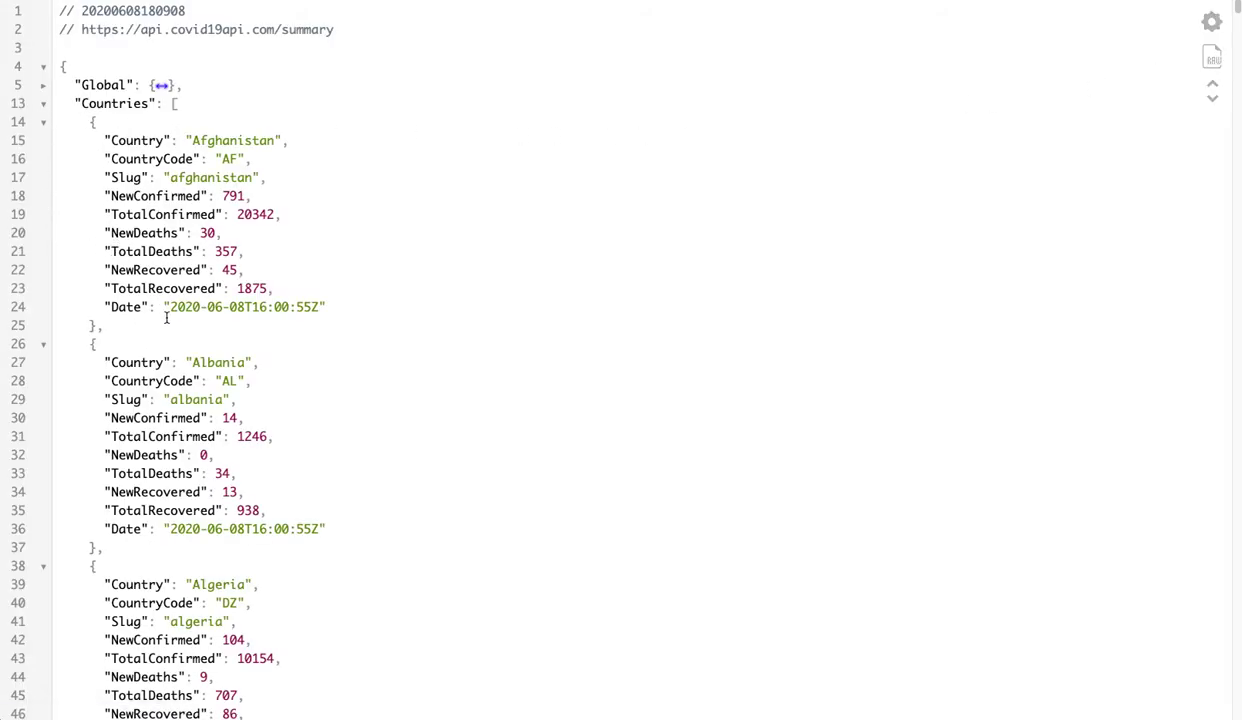
left_click(43, 103)
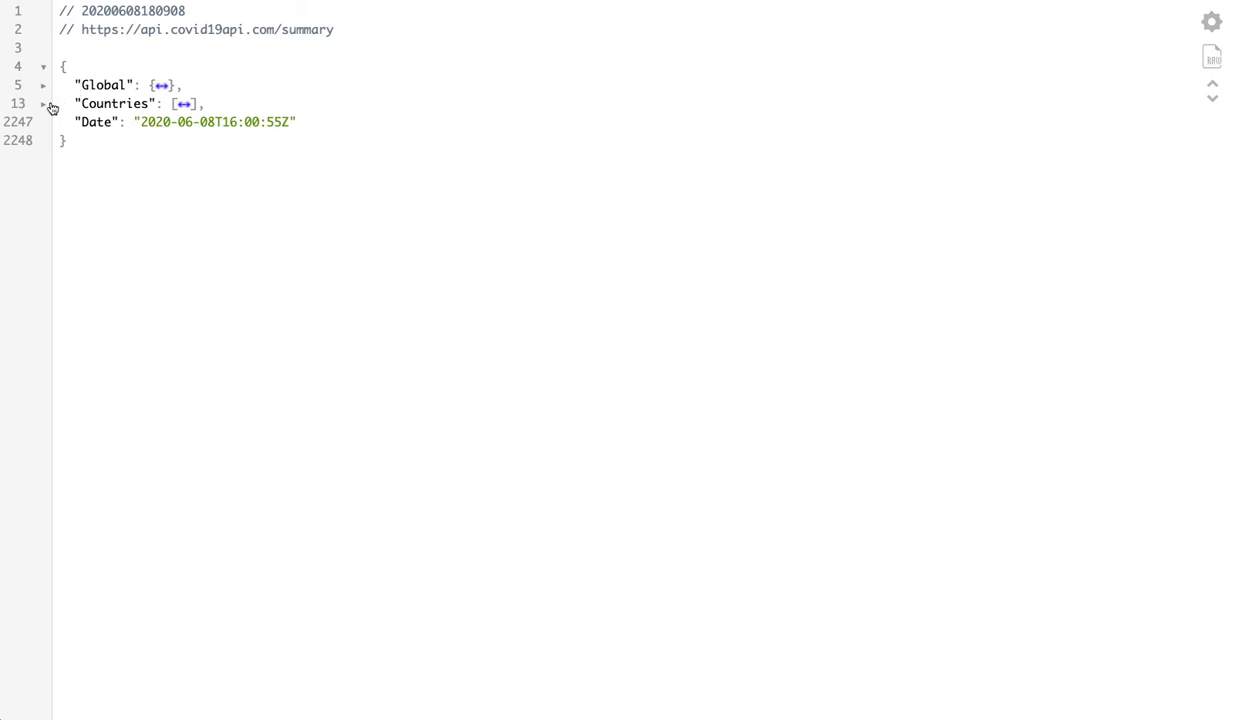
left_click(43, 104)
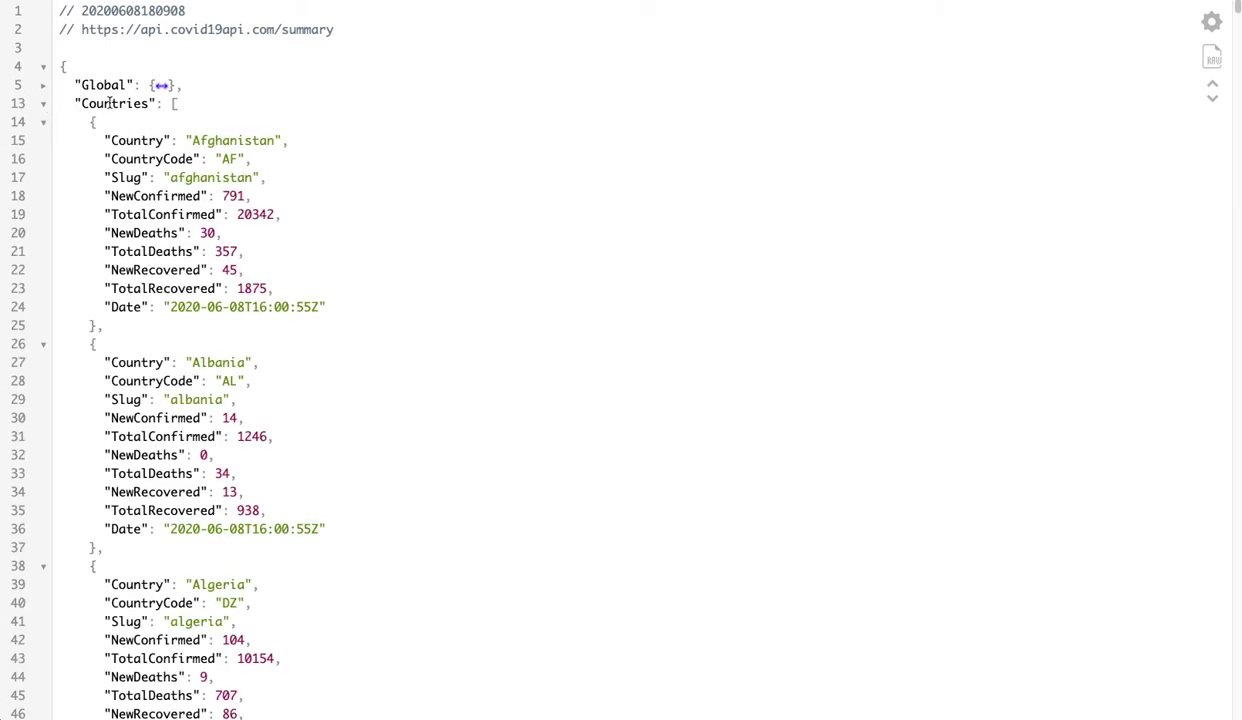
Step: Set the JSON data source property to Countries, copying the property name from the Covid-19 summary feed
left_click_drag(81, 103, 145, 104)
left_click(172, 103)
double_click(100, 104)
key("ctrl+c")
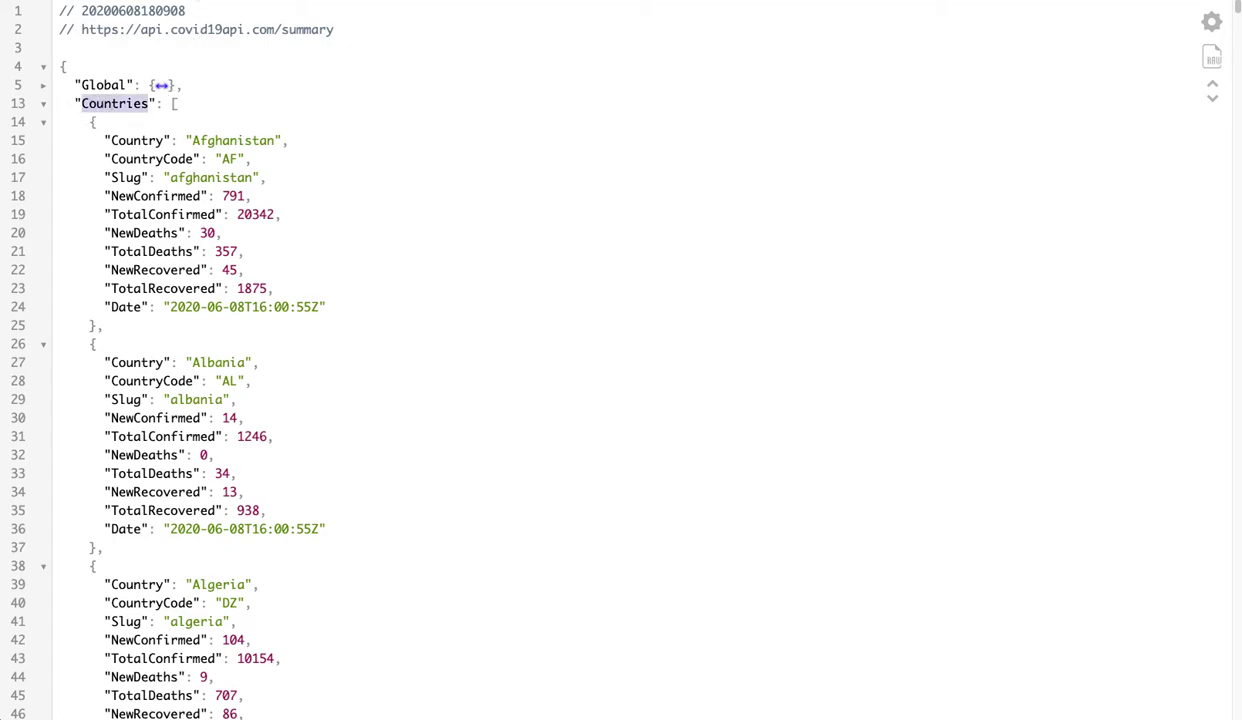
key("ctrl+Tab")
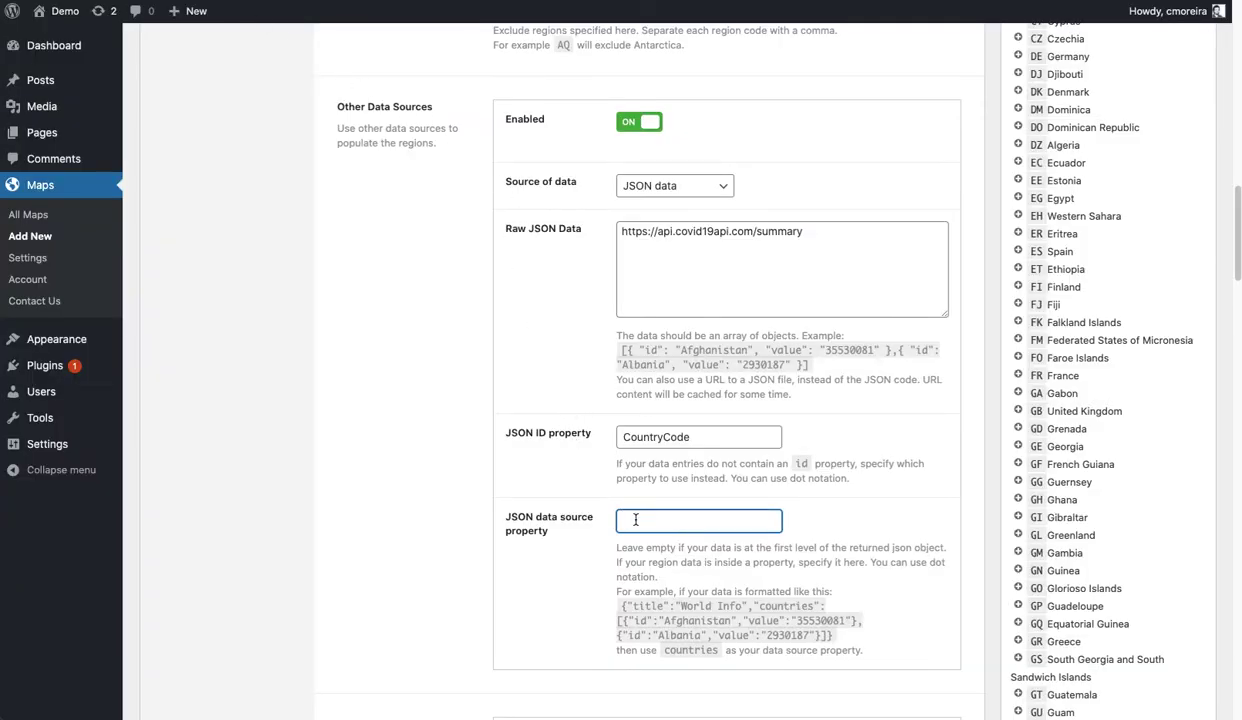
key("ctrl+v")
left_click_drag(674, 521, 621, 519)
left_click(578, 488)
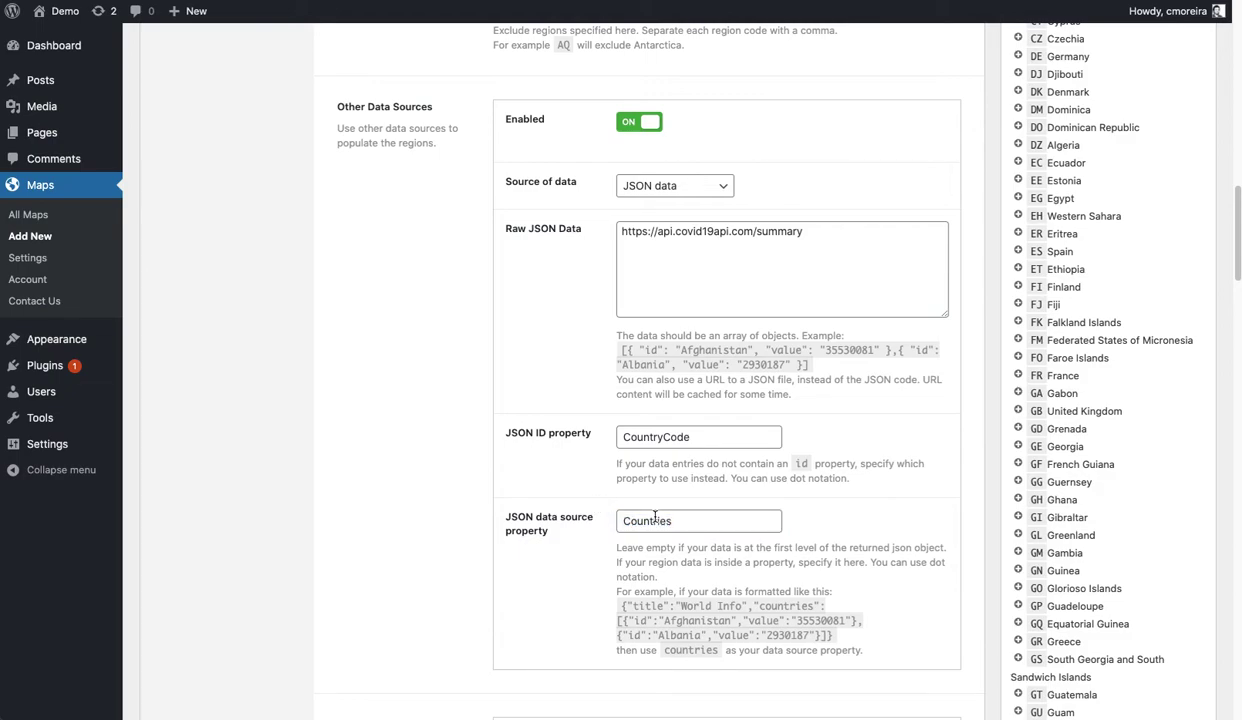
Step: Publish the World Covid-19 Numbers map
scroll(972, 448, "up", 15)
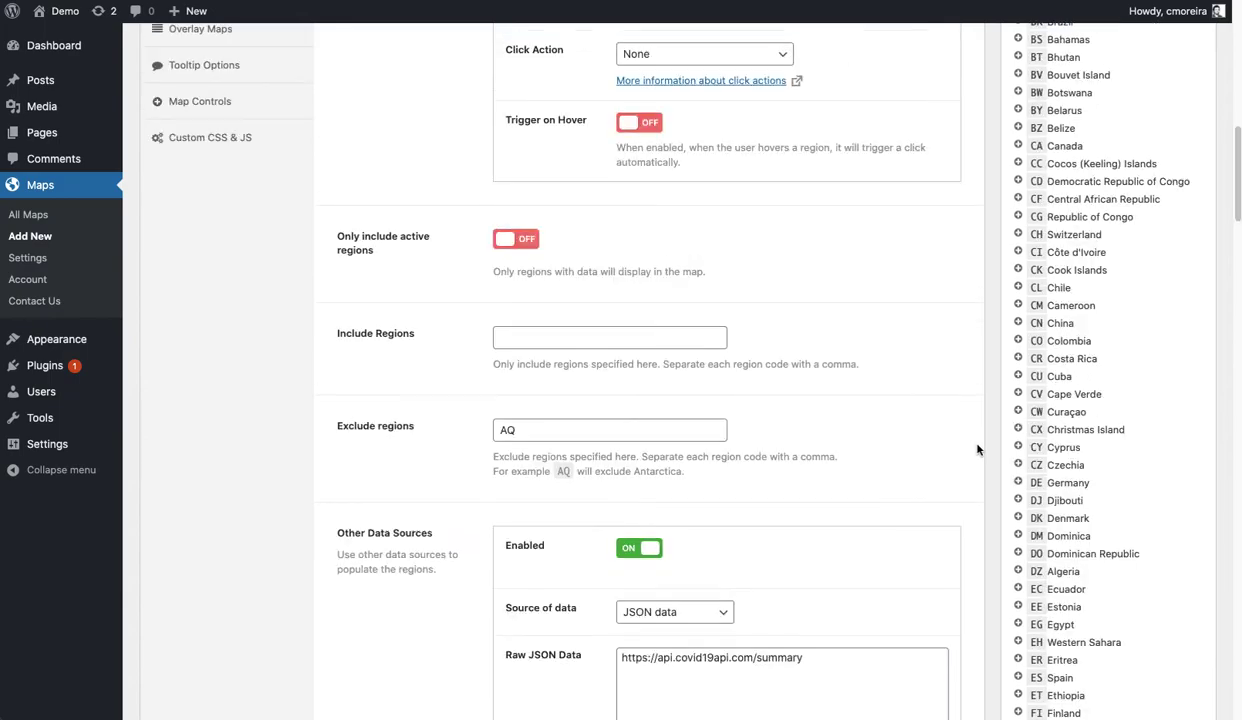
scroll(979, 449, "up", 3)
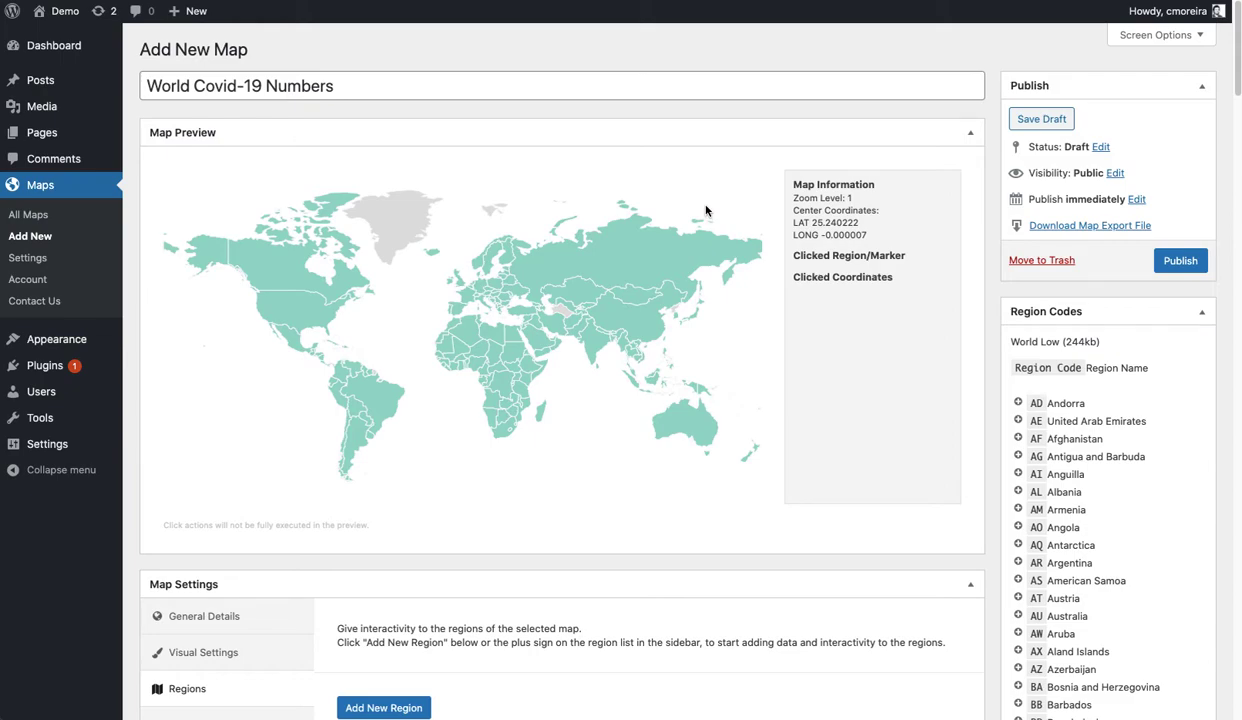
left_click(1180, 260)
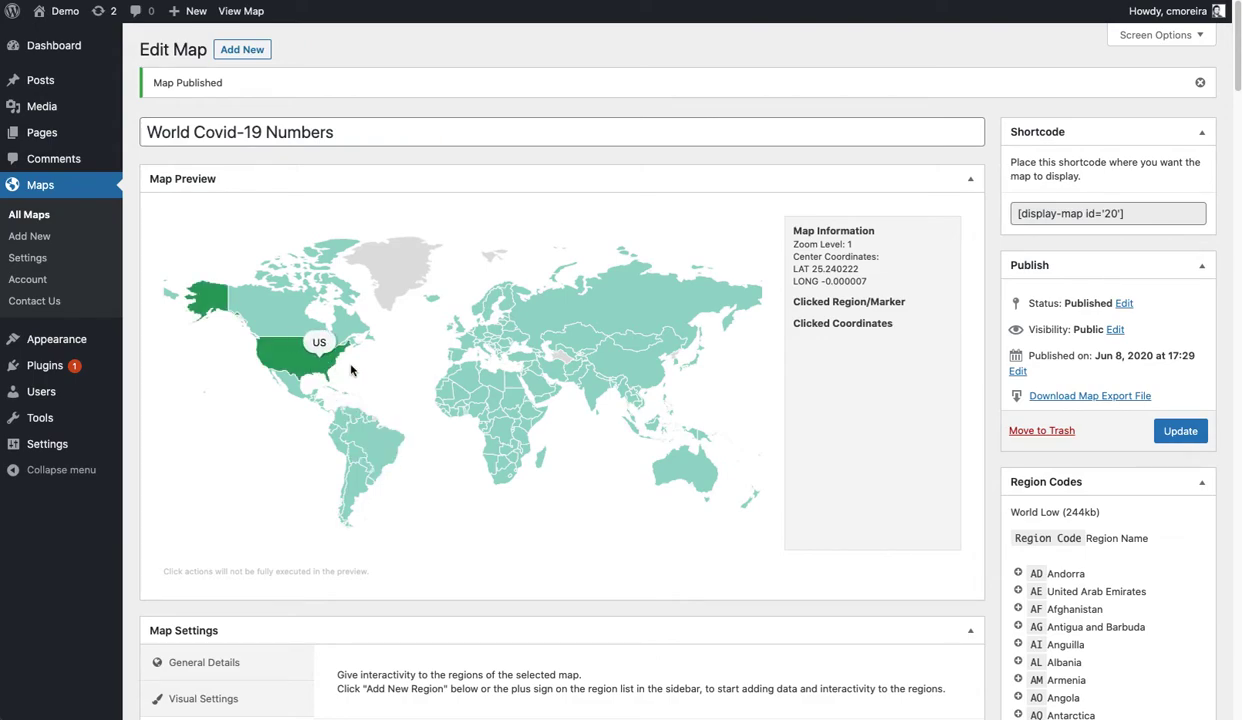
Step: Set the default hover color of the map's regions to the red preset #dd3333
scroll(866, 413, "down", 1)
scroll(866, 413, "down", 5)
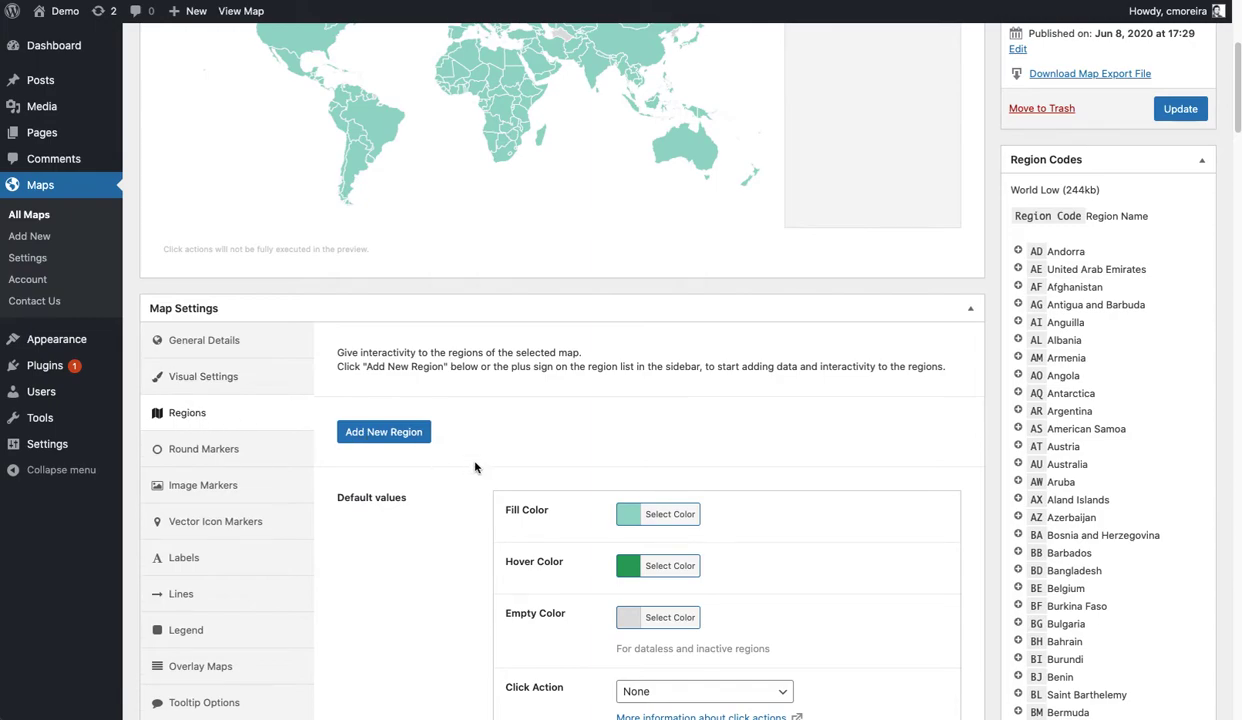
scroll(465, 450, "down", 4)
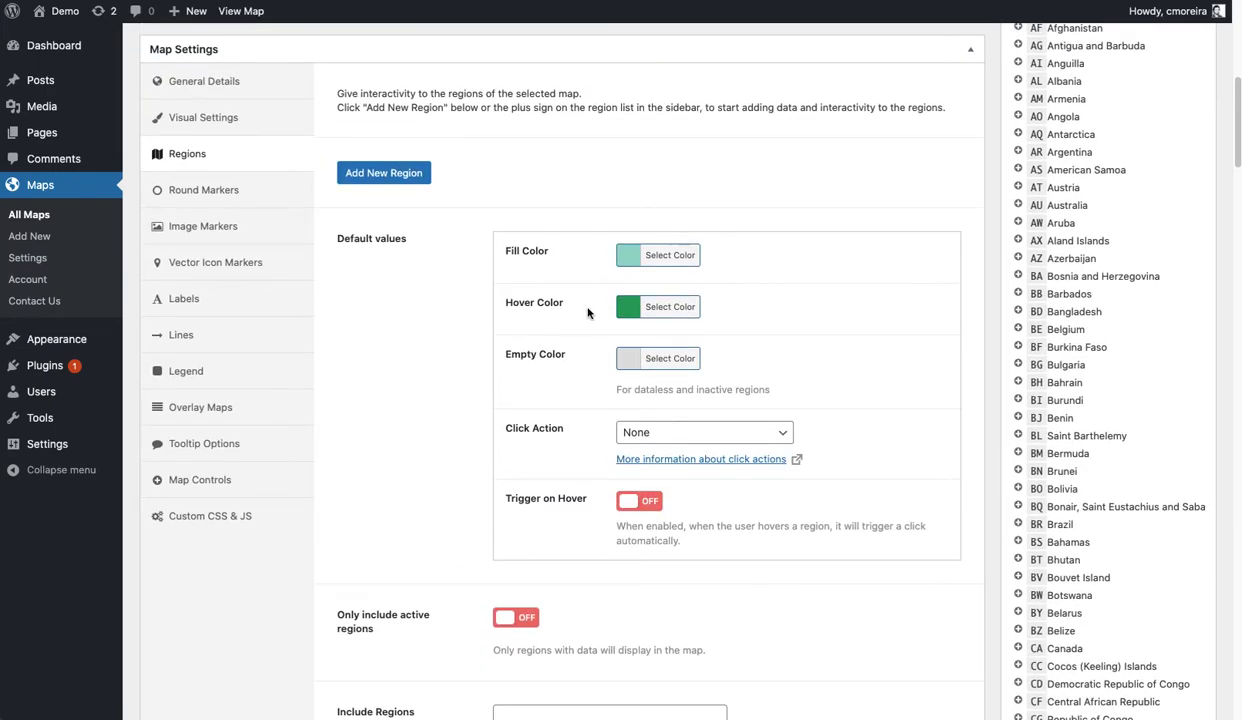
left_click(648, 312)
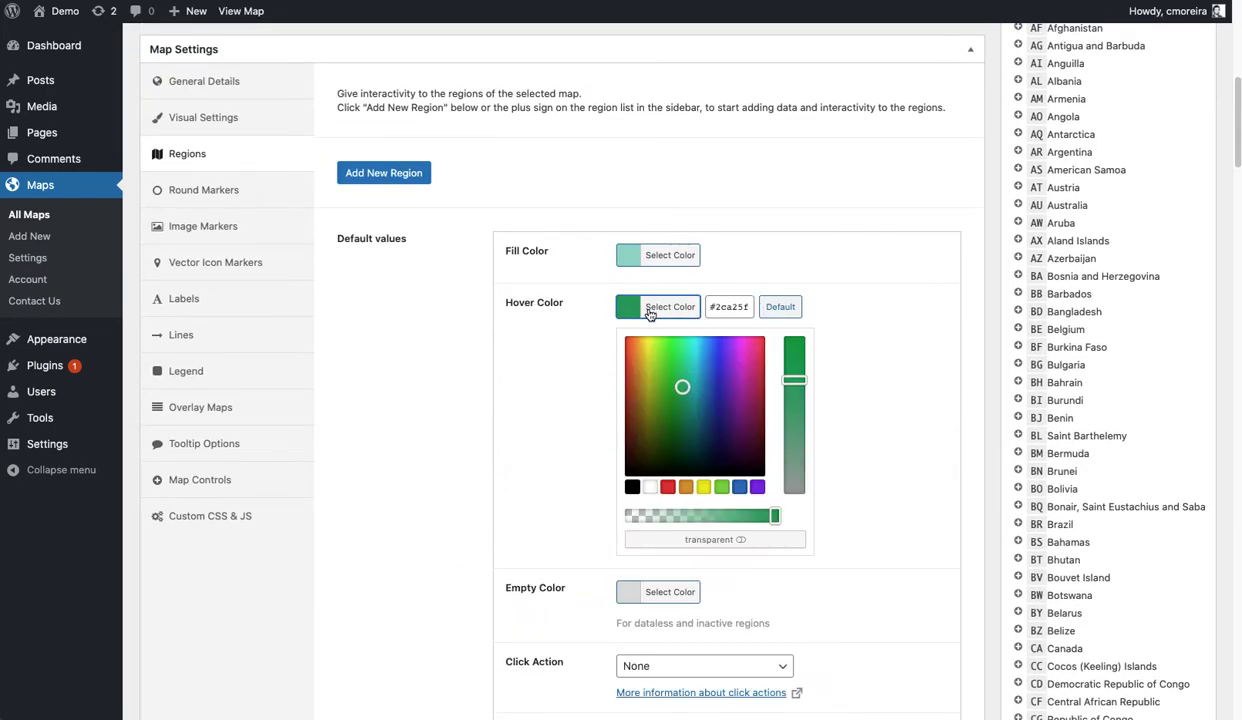
left_click(667, 487)
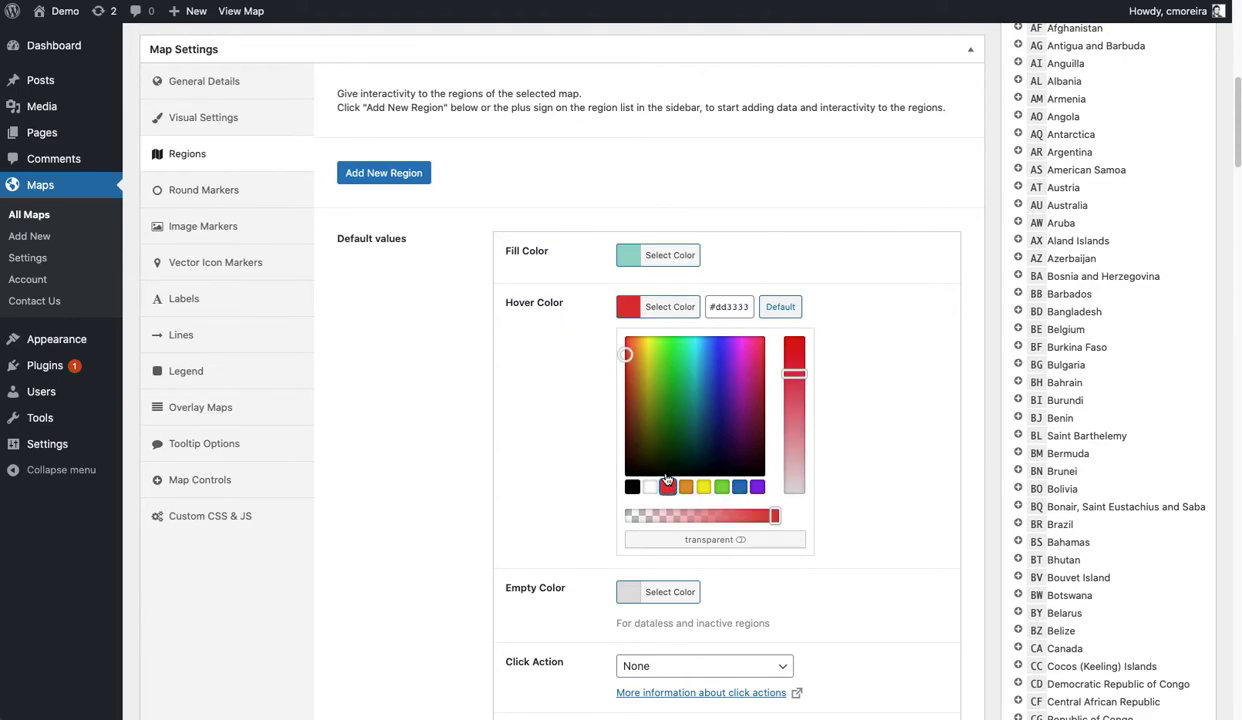
left_click(580, 362)
Step: Enable the Heat Map (Choropleth) for the regions and keep its type as Gradient
scroll(425, 335, "down", 8)
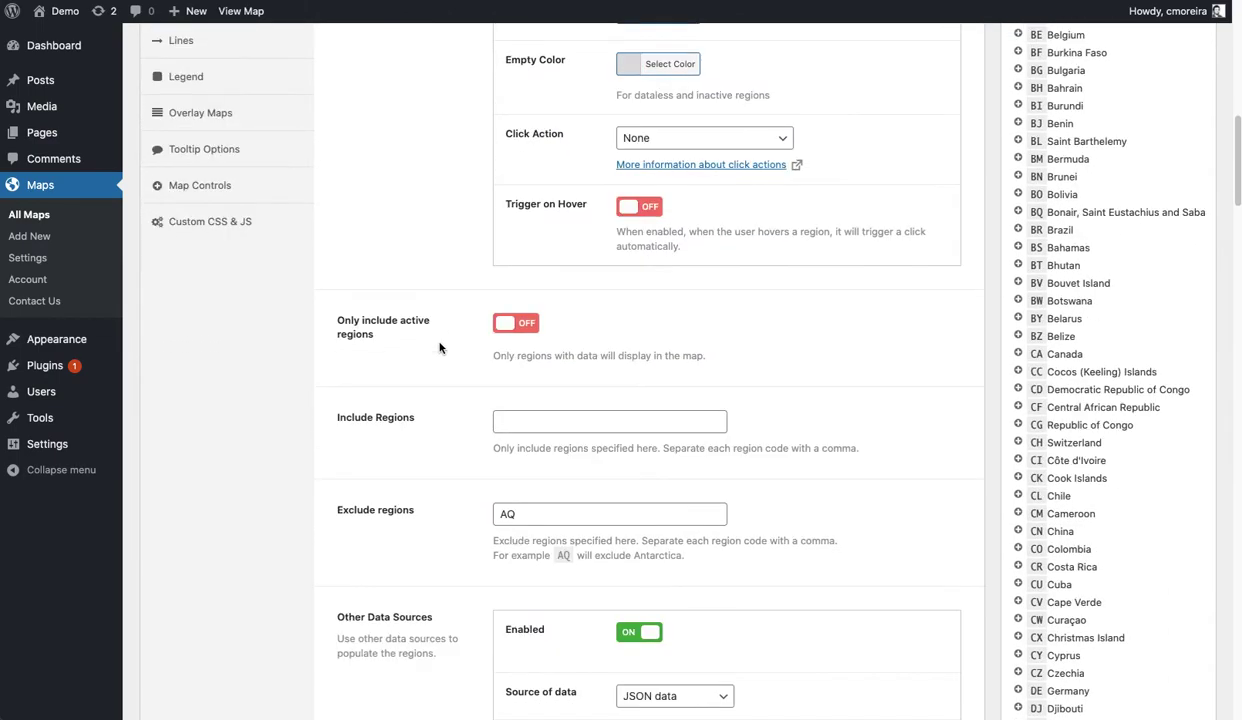
scroll(439, 347, "down", 10)
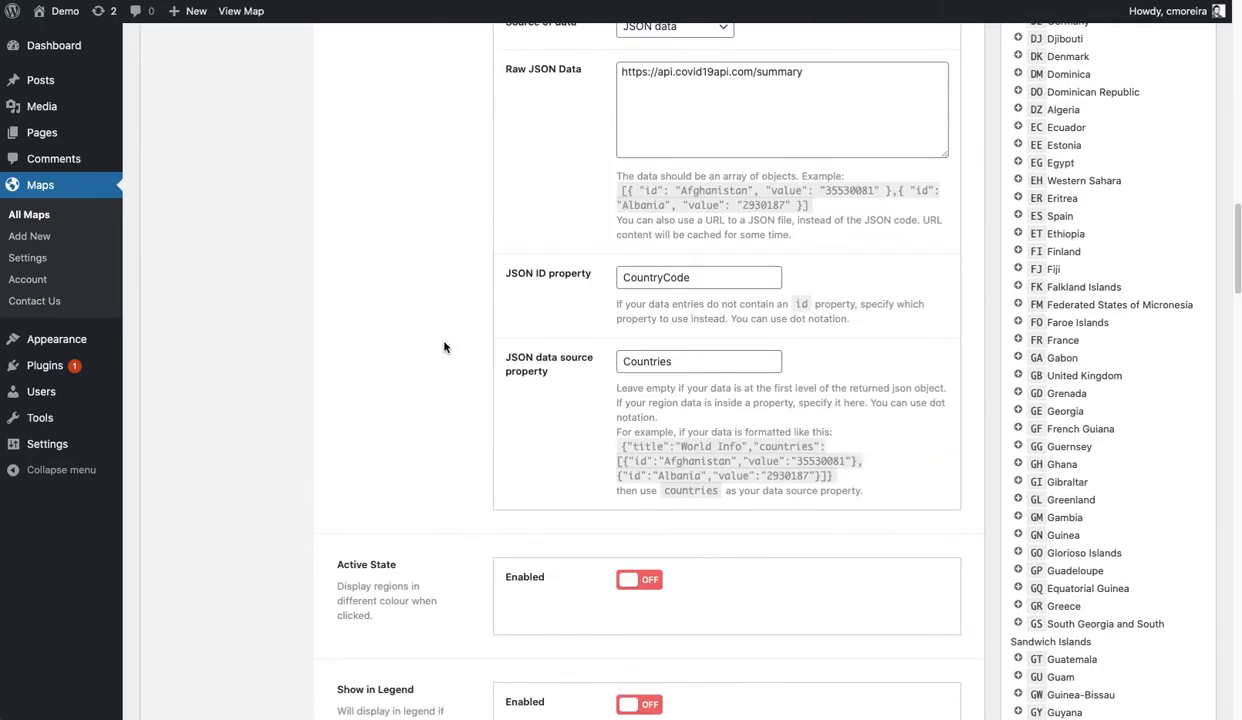
scroll(444, 347, "down", 8)
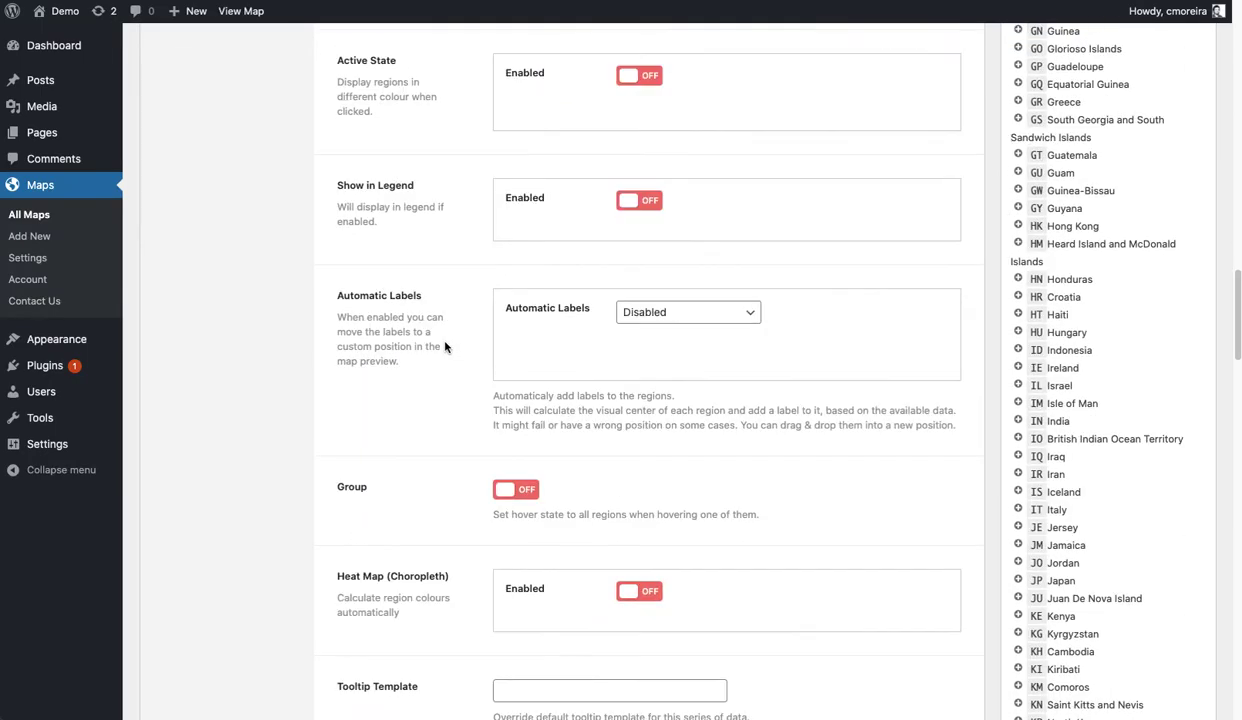
scroll(445, 347, "down", 2)
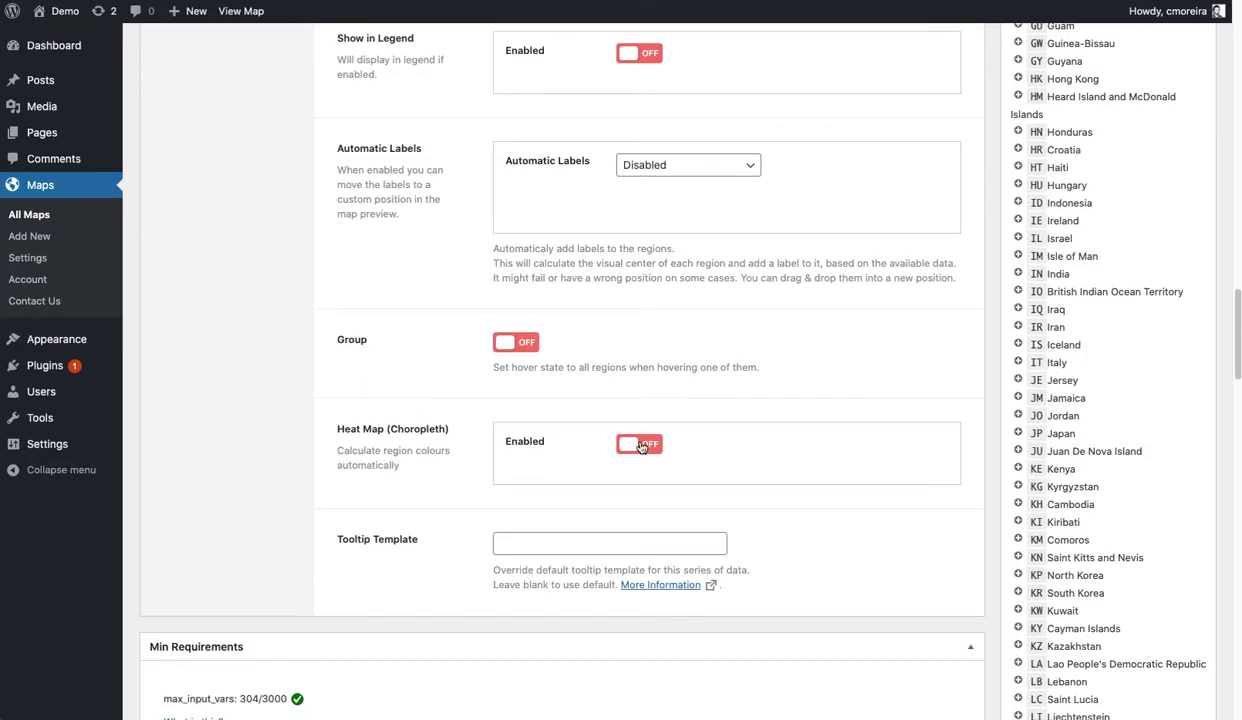
left_click(641, 446)
scroll(466, 333, "down", 2)
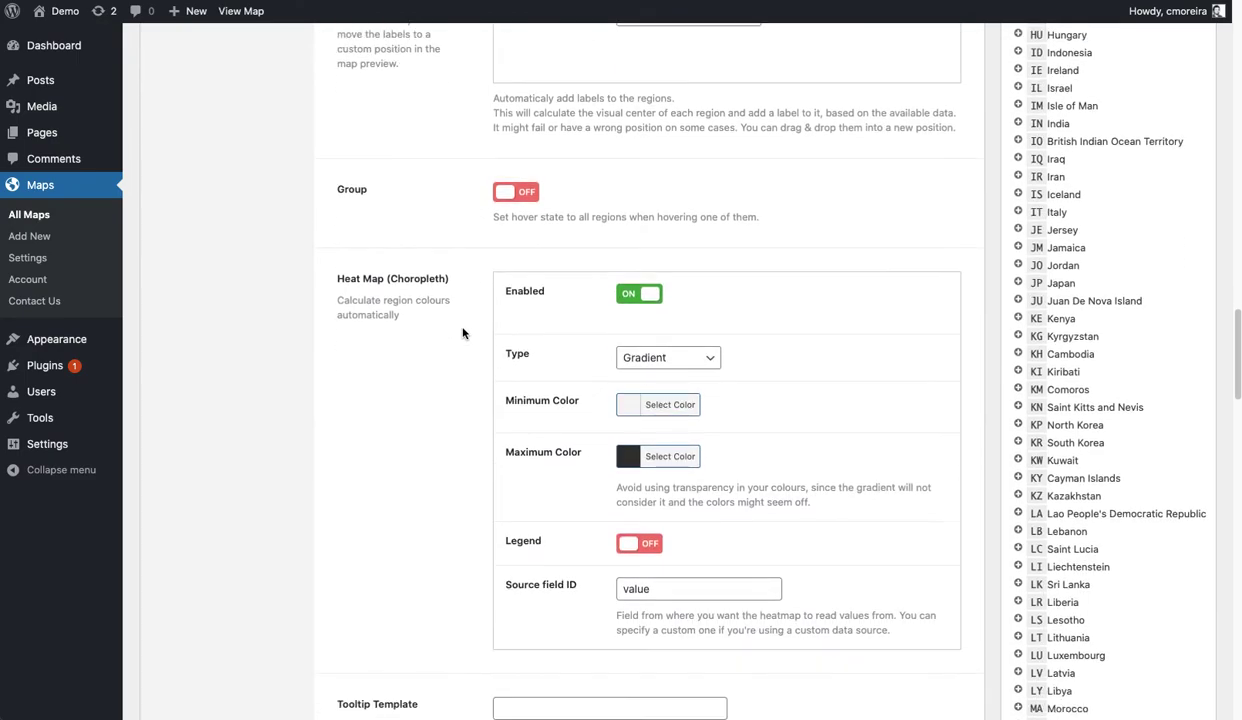
scroll(462, 333, "down", 1)
left_click(706, 322)
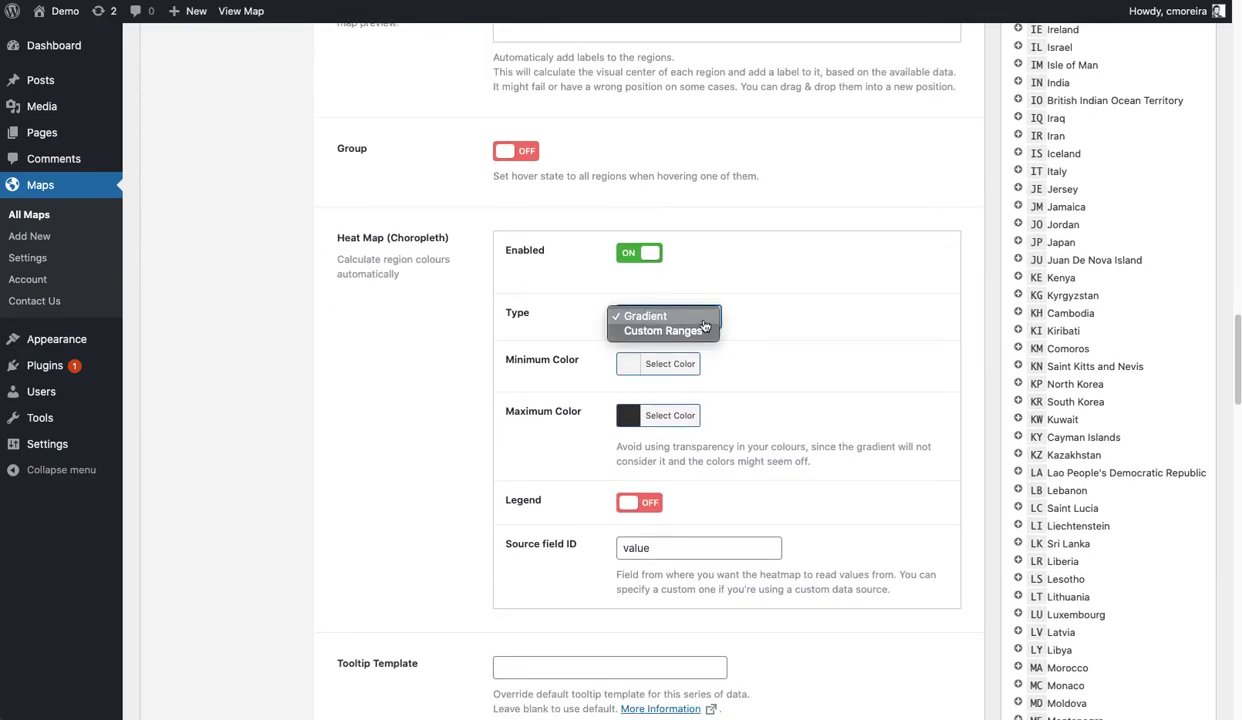
left_click(676, 316)
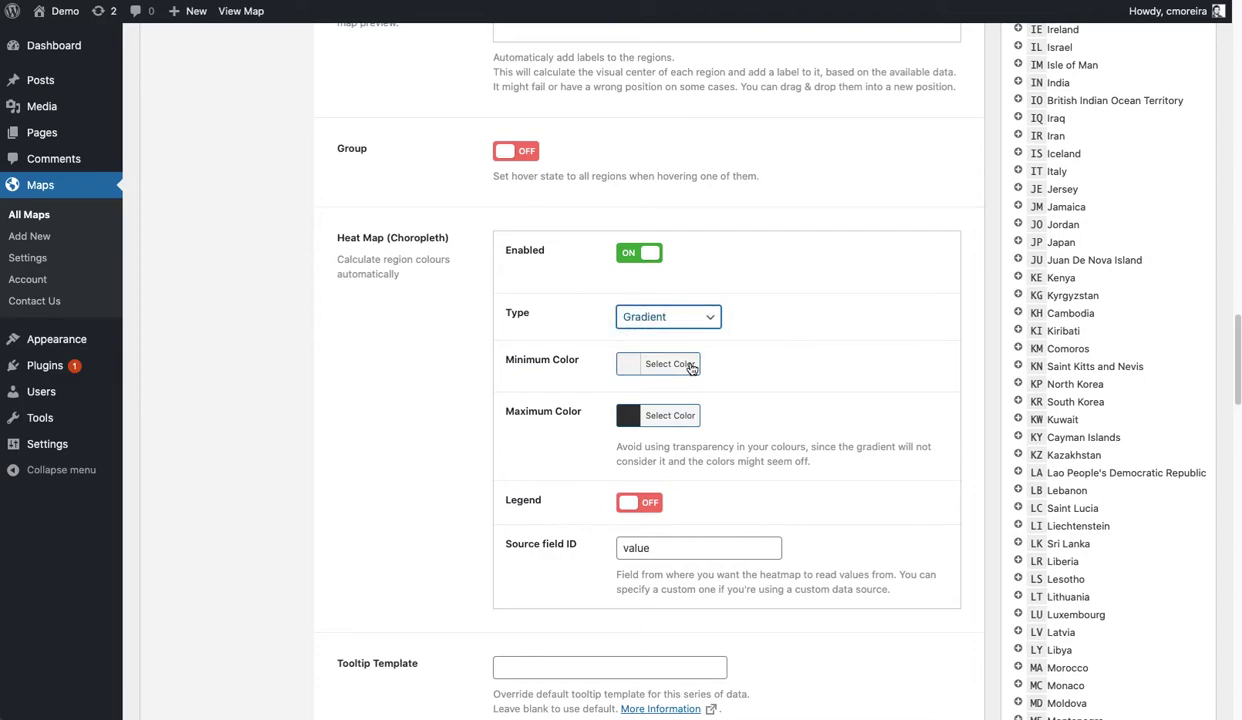
Step: Set the heat map's minimum color to a paler red and its maximum color to red, checking the note about transparency
left_click(672, 365)
left_click(667, 543)
left_click(568, 390)
left_click(670, 415)
left_click(667, 595)
left_click(650, 366)
left_click_drag(795, 432, 797, 482)
left_click(586, 350)
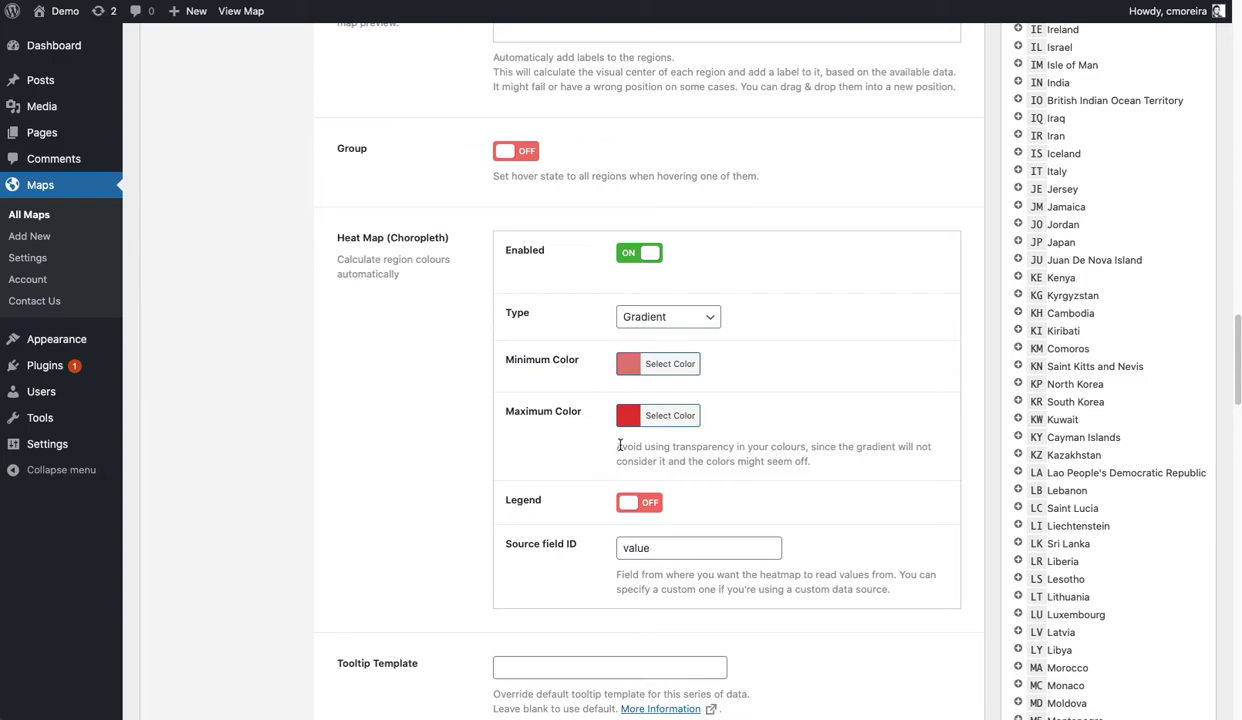
left_click_drag(620, 446, 817, 460)
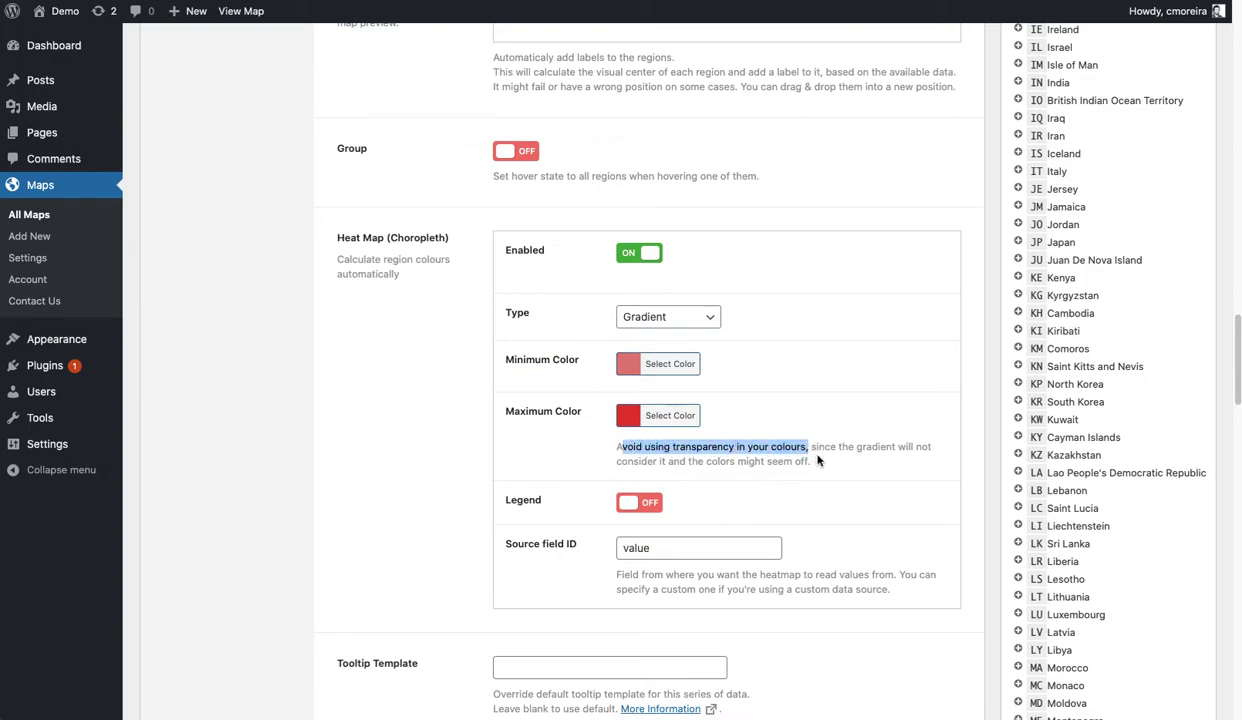
left_click(614, 442)
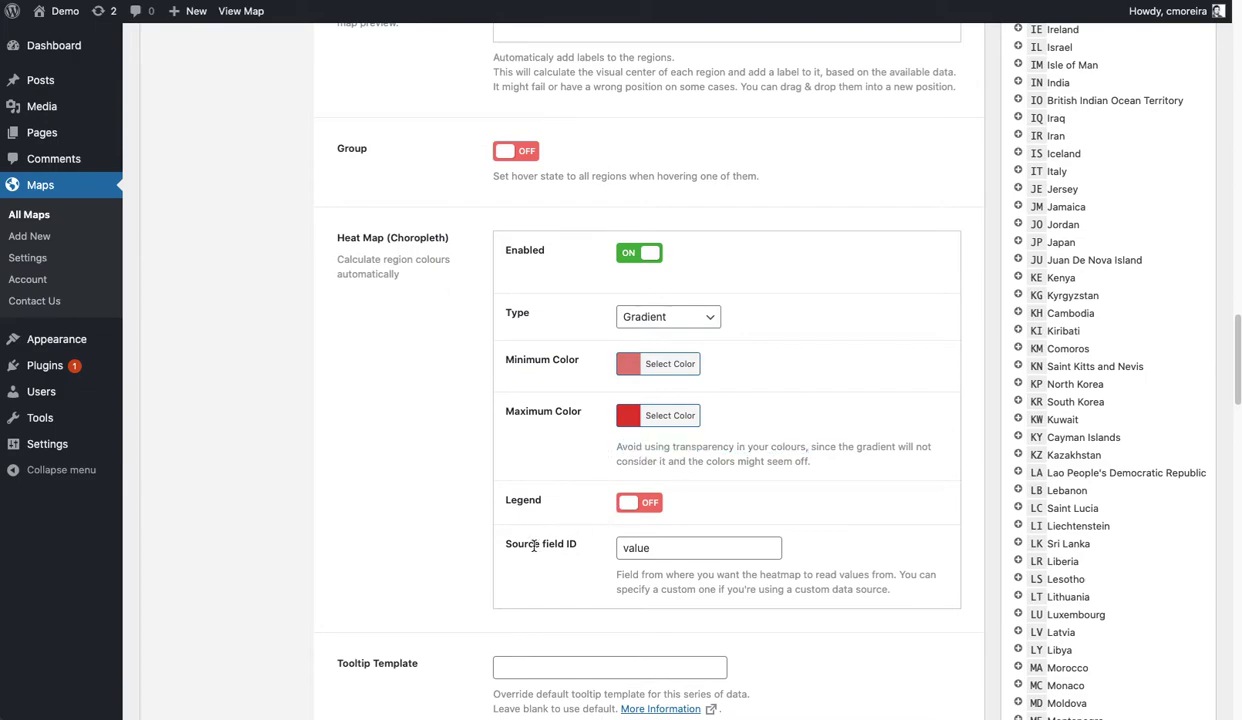
Step: Set the heat map's Source field ID to TotalConfirmed, copying the field name from the Covid-19 feed
left_click_drag(508, 545, 576, 543)
left_click(577, 543)
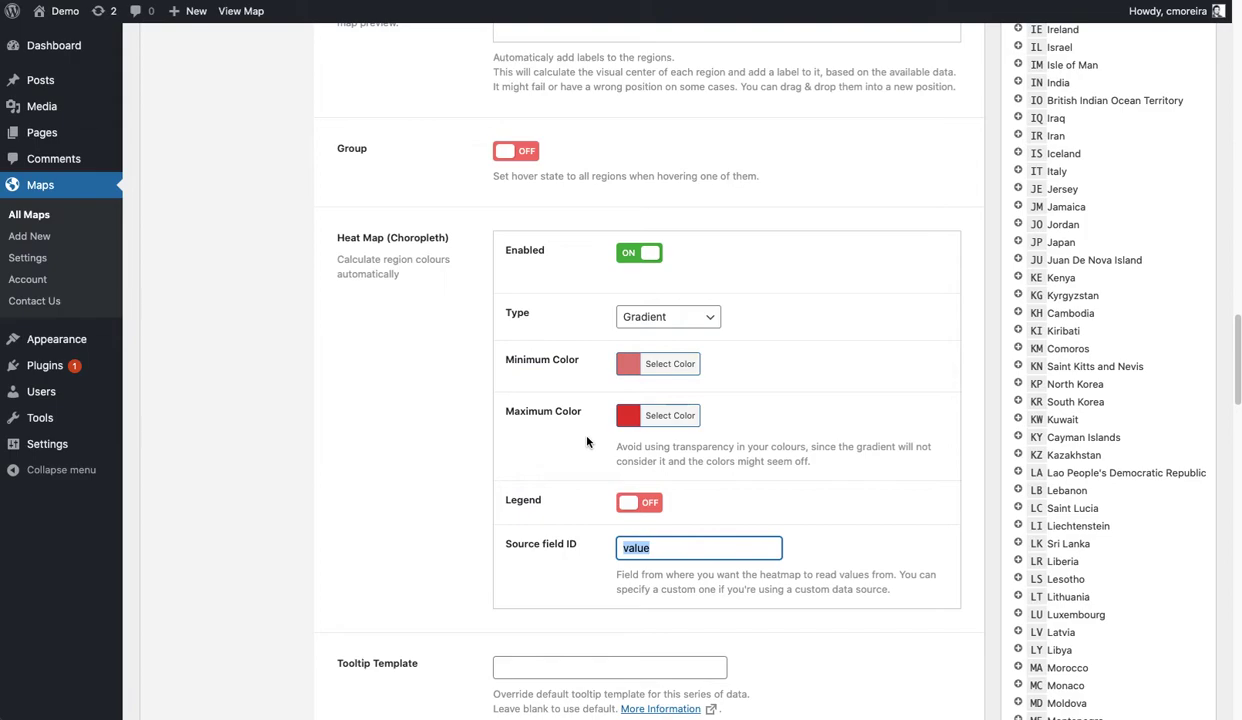
key("ctrl+Tab")
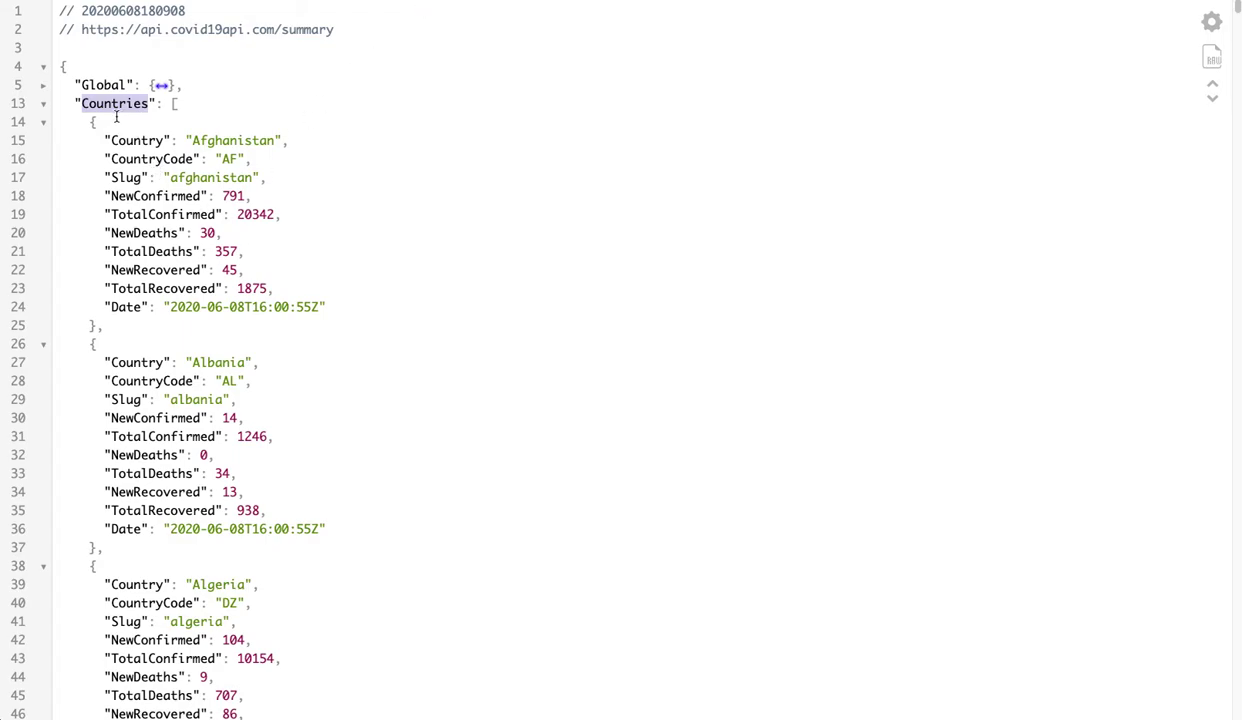
left_click(113, 122)
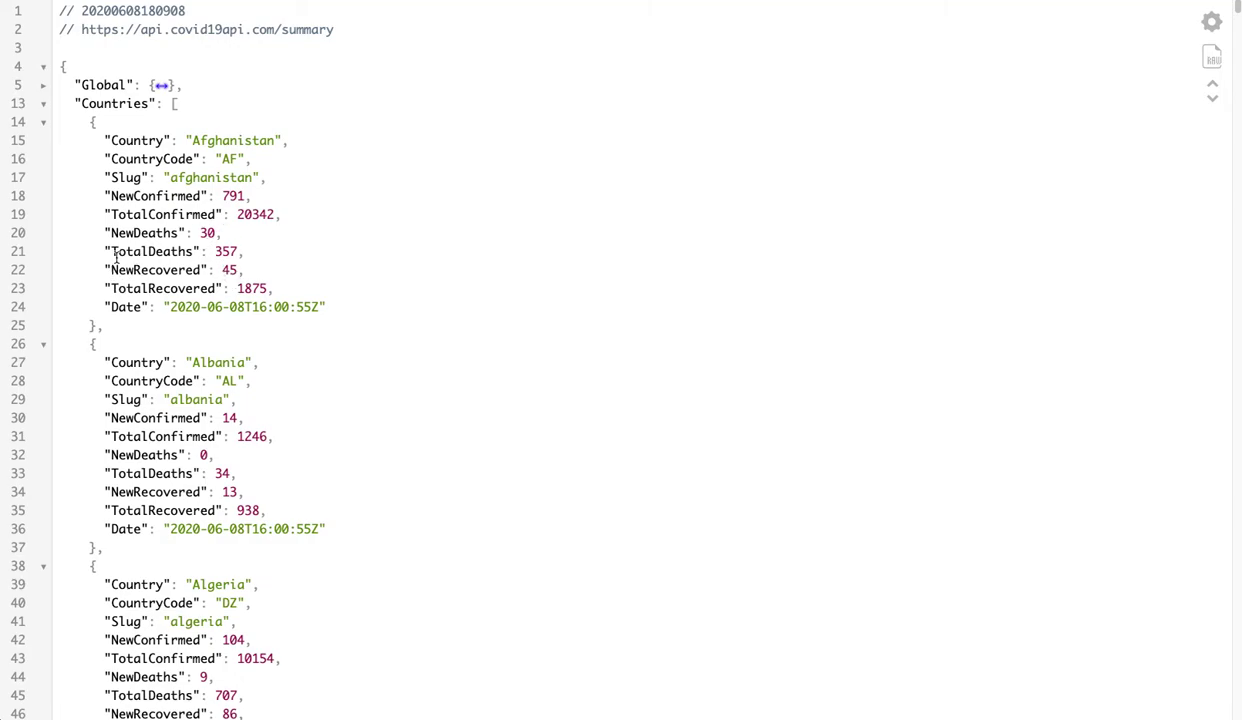
left_click_drag(110, 212, 216, 214)
key("super+c")
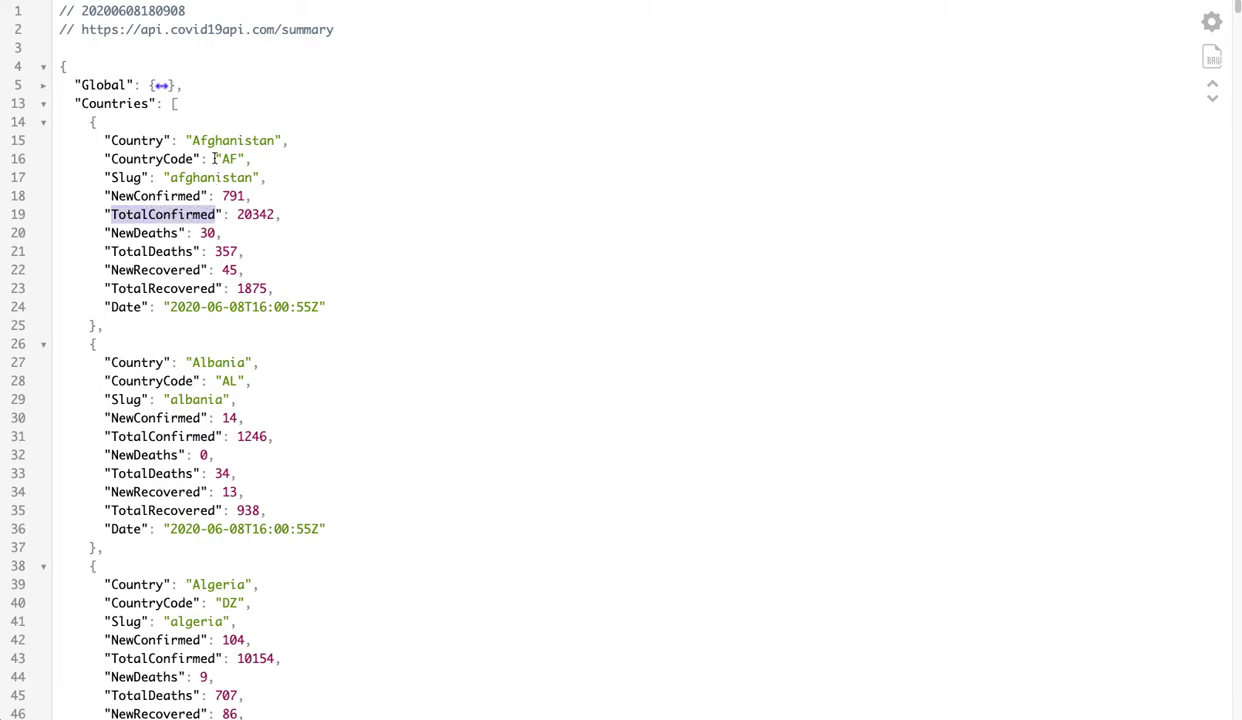
key("super+Tab")
left_click_drag(622, 547, 733, 545)
key("super+v")
left_click(828, 511)
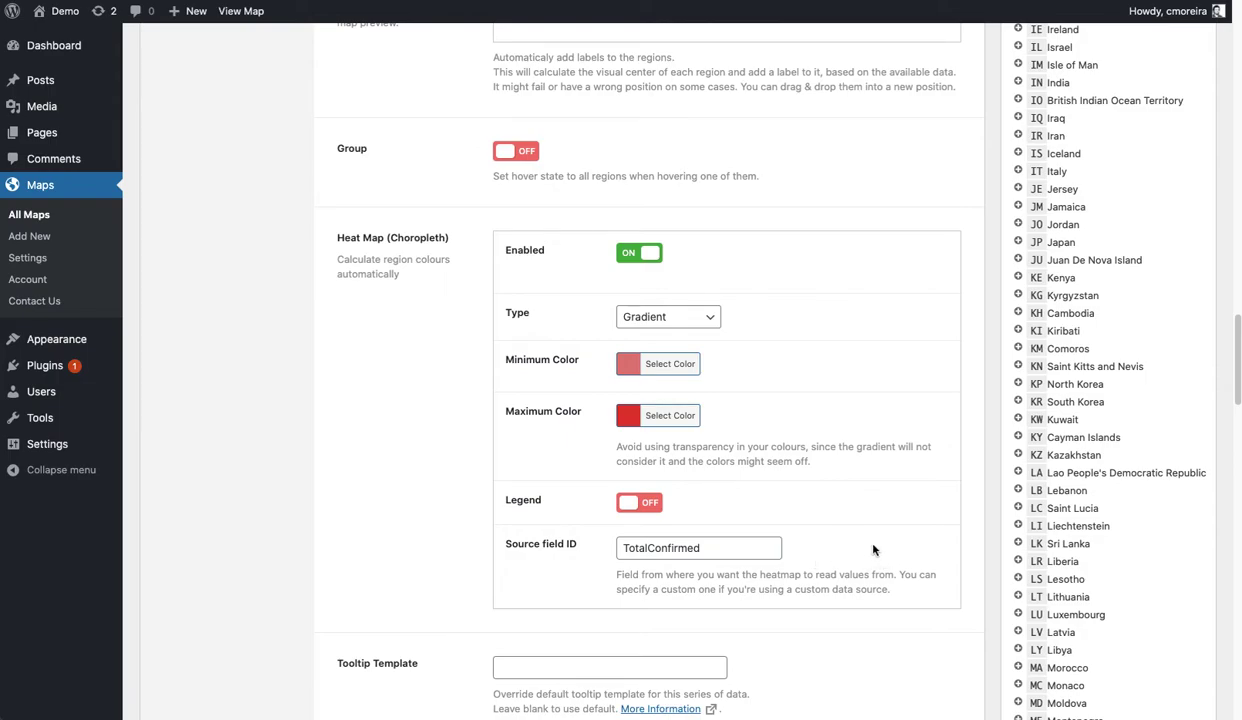
Step: Check the heat map coloring and region tooltips in the map preview
scroll(880, 560, "up", 10)
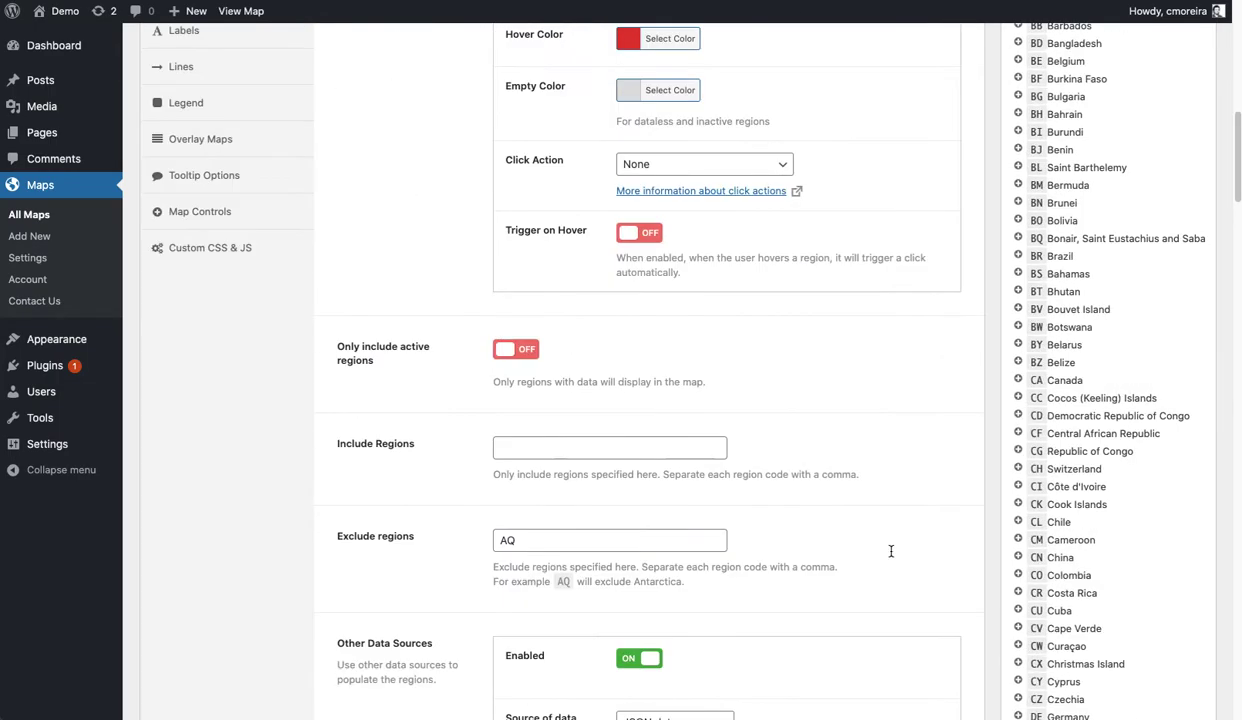
scroll(891, 551, "up", 10)
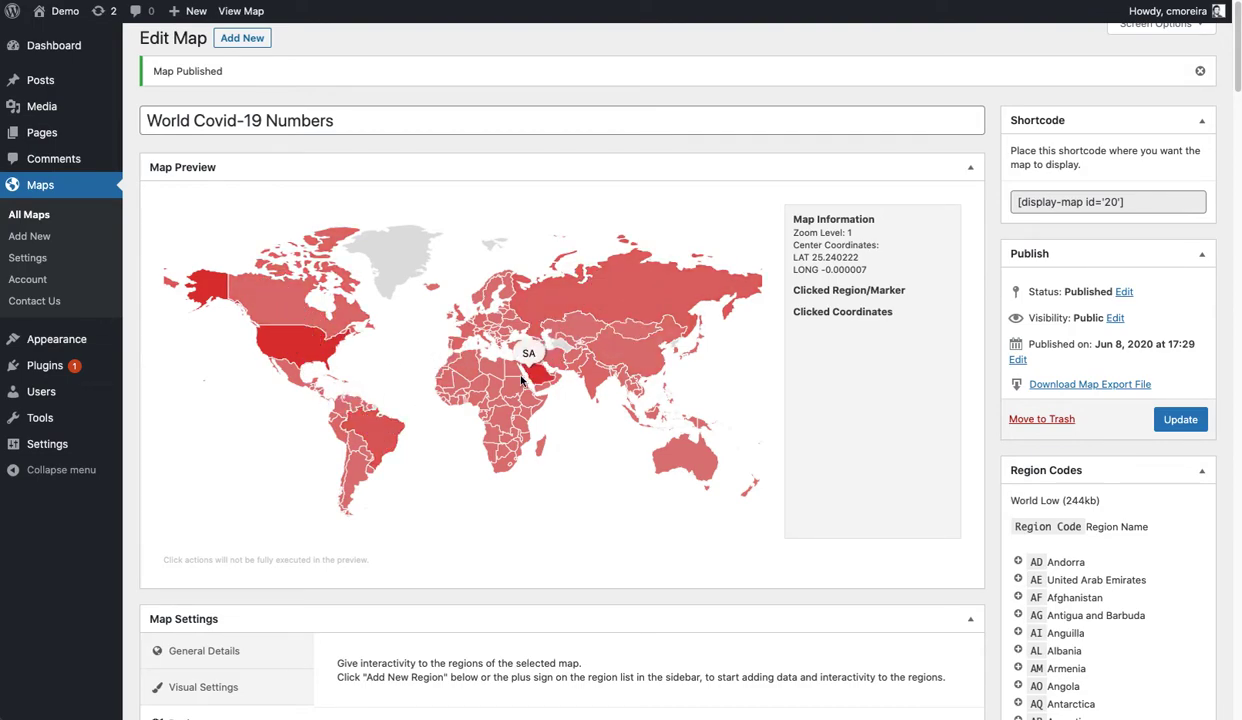
scroll(640, 544, "down", 3)
scroll(551, 459, "down", 8)
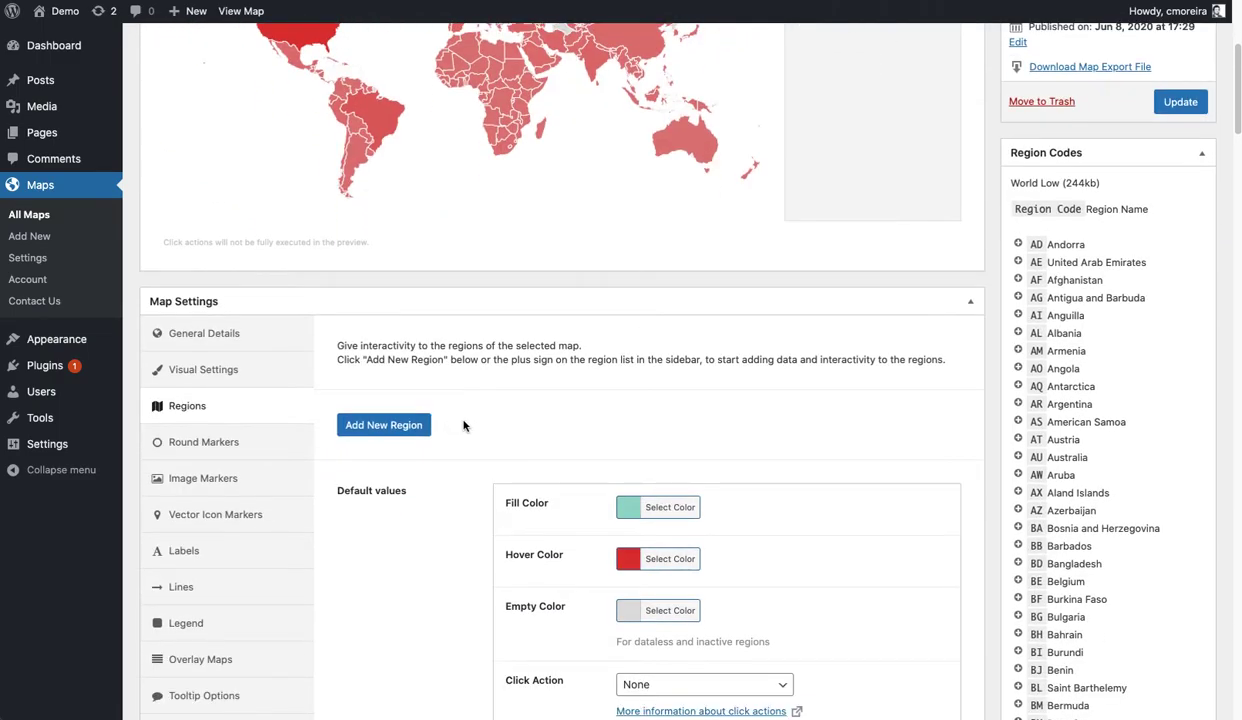
Step: Start the regions' Tooltip Template with the text "Country: {Country}"
scroll(477, 503, "down", 5)
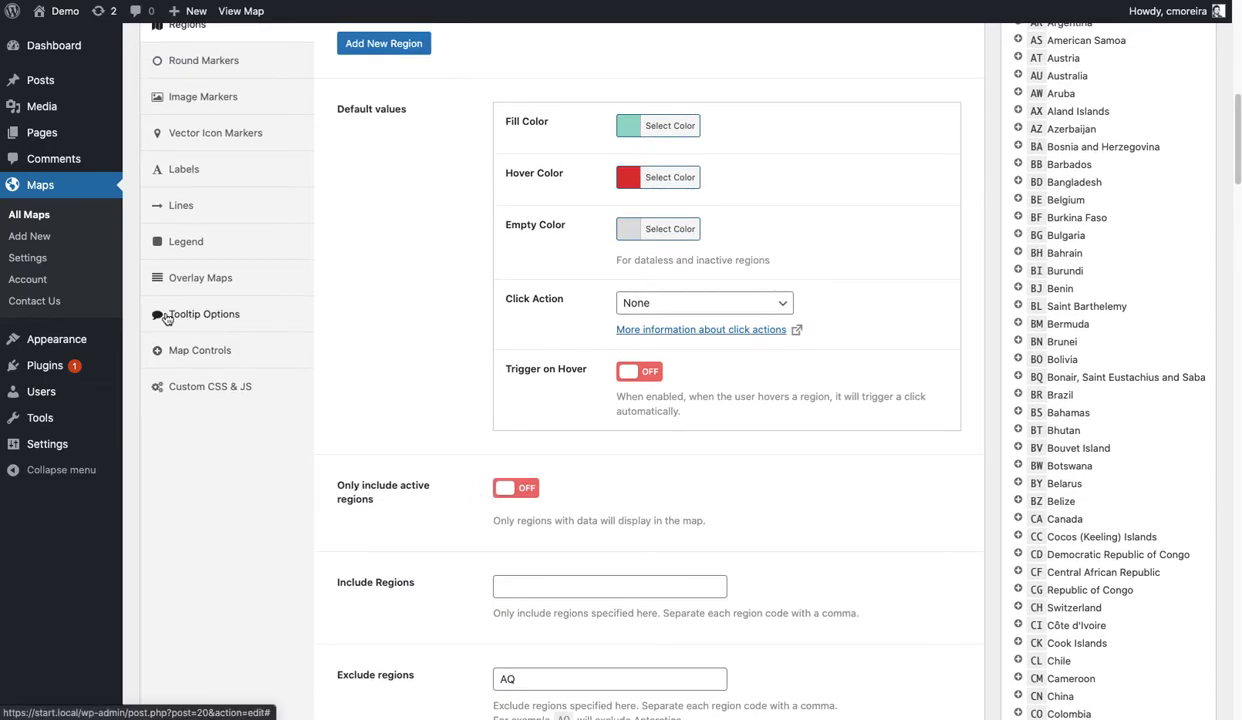
scroll(424, 463, "down", 15)
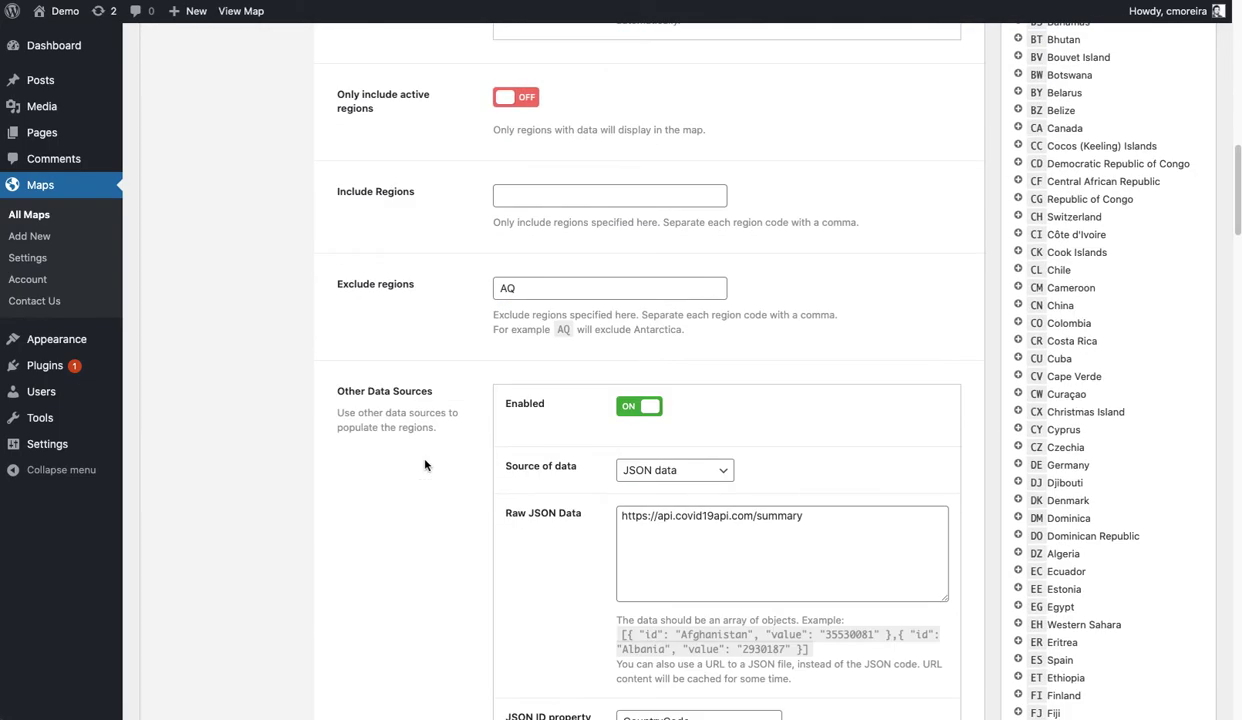
scroll(424, 463, "down", 20)
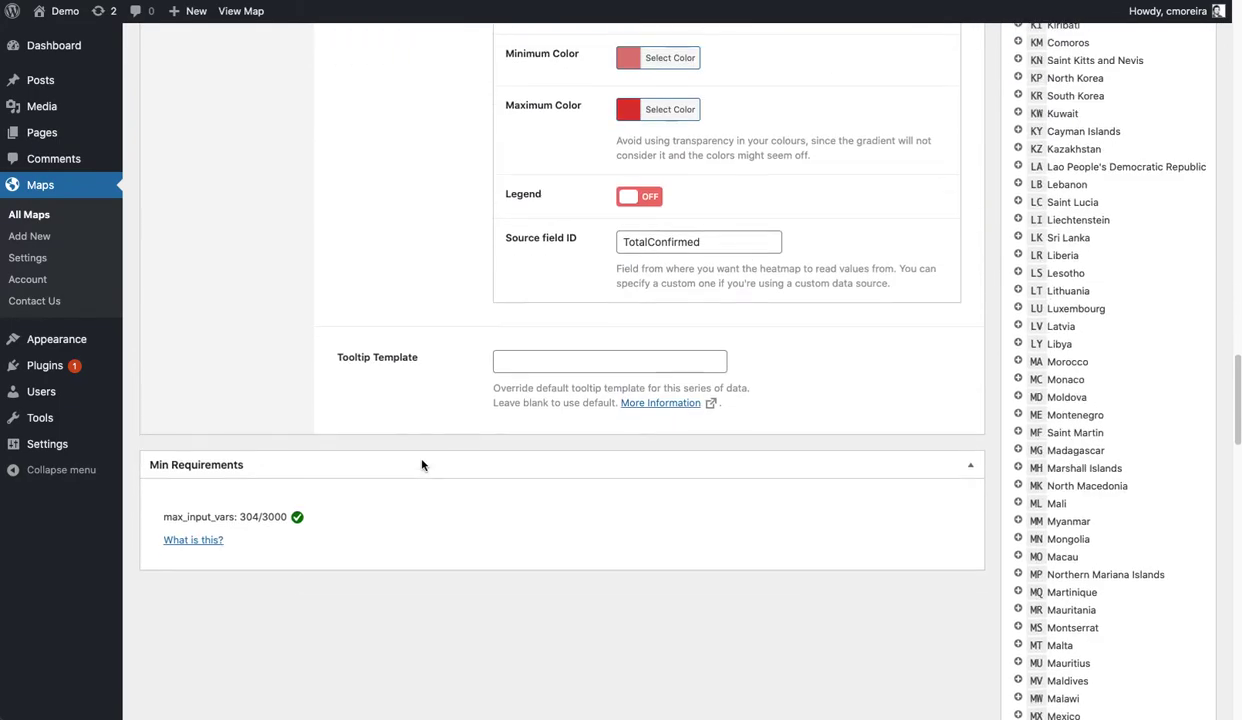
left_click_drag(332, 377, 418, 379)
left_click(522, 378)
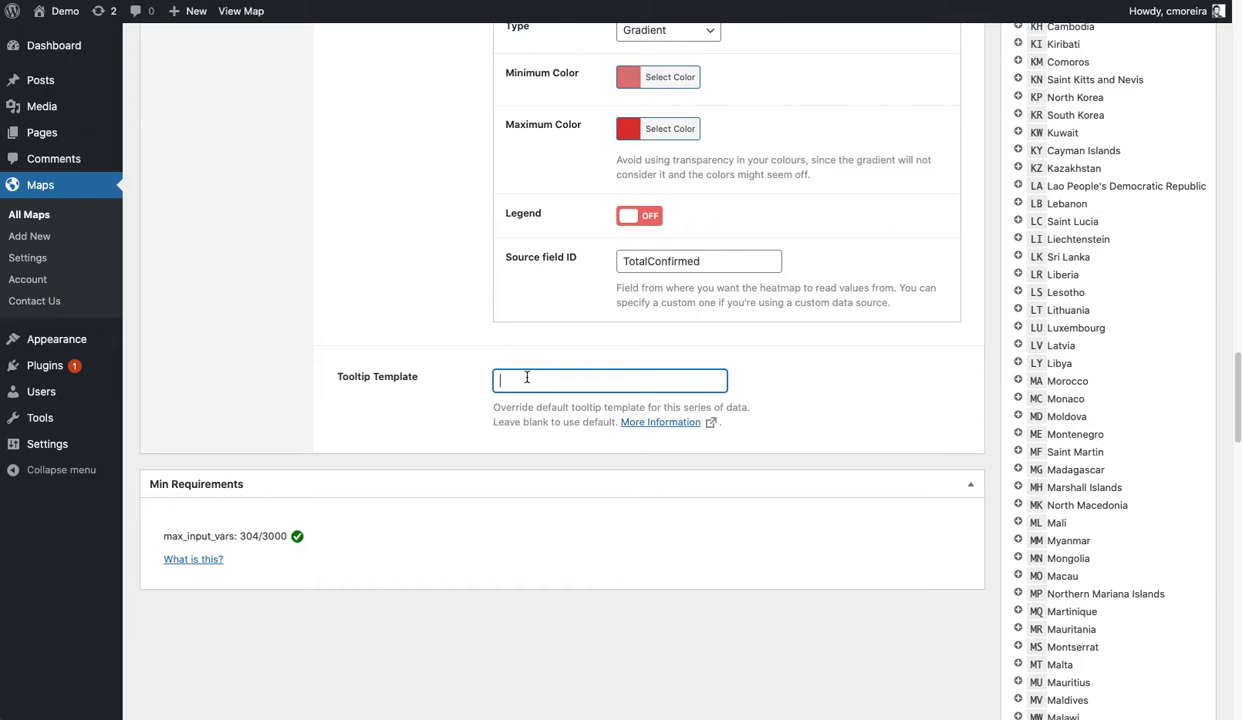
type("Countr")
type("Country")
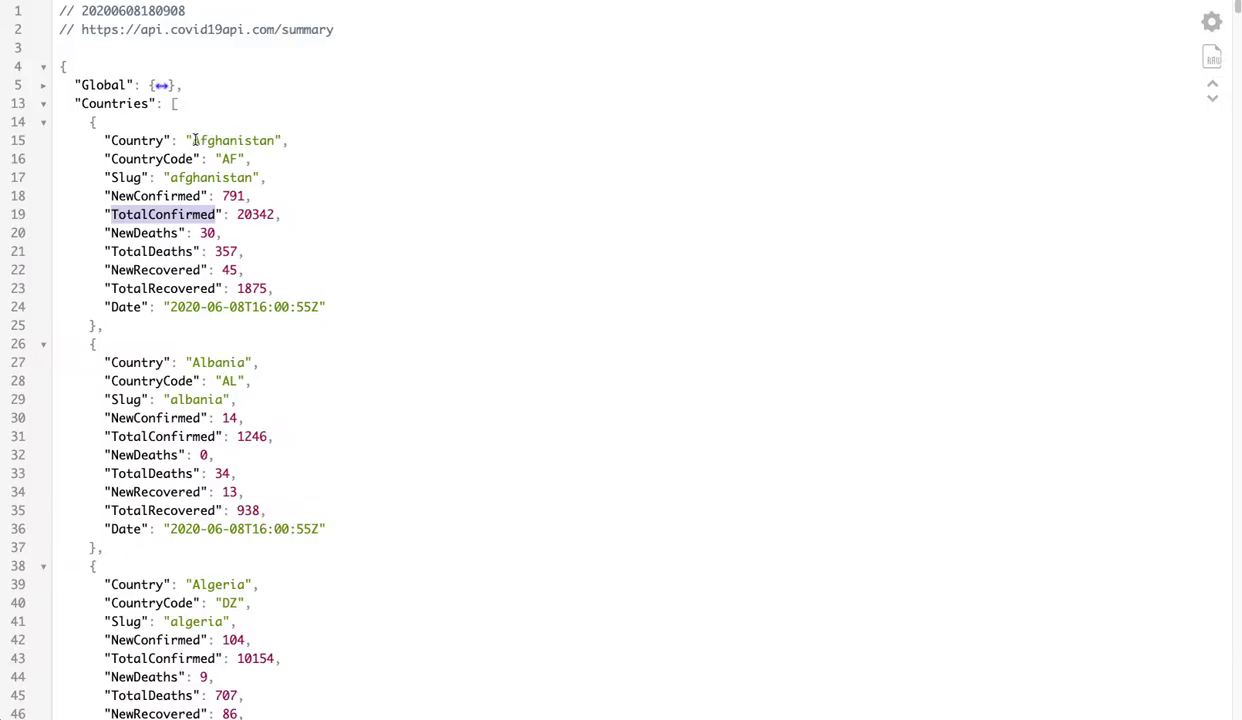
Step: Extend the Tooltip Template with "<br> Confirmed: {TotalConfirmed}", copying the TotalConfirmed field name from the Covid-19 feed
left_click_drag(196, 140, 279, 139)
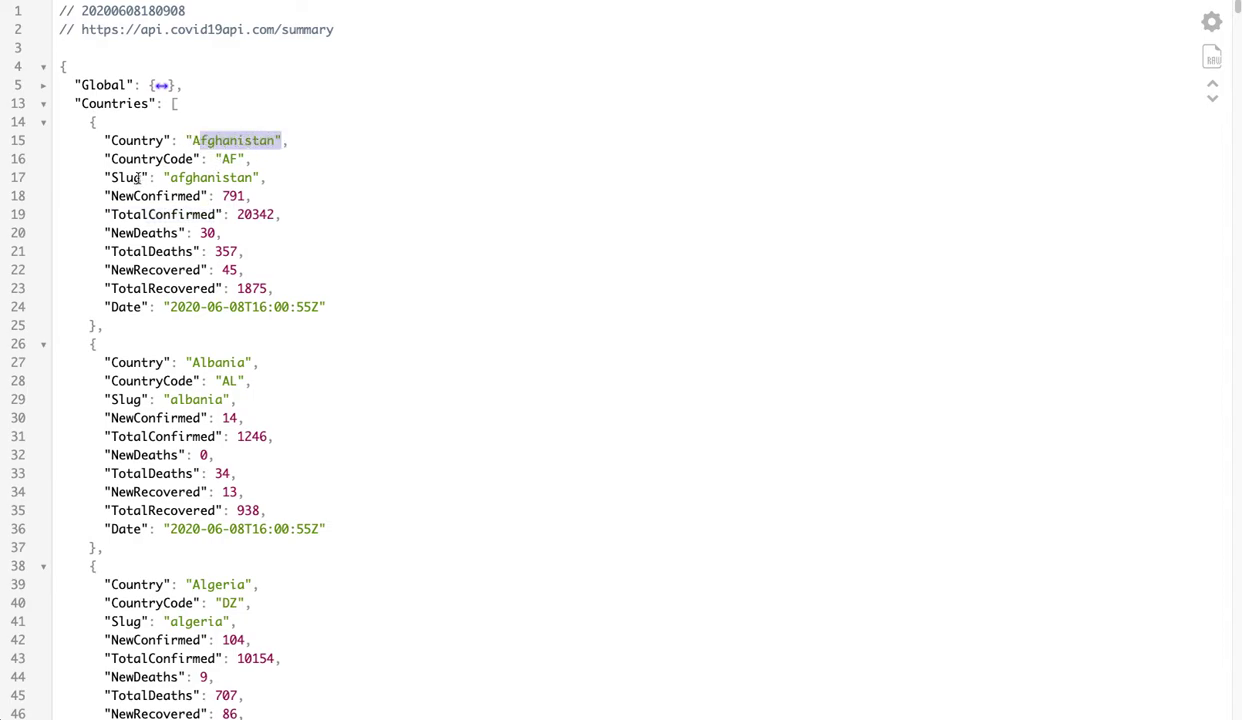
double_click(141, 214)
key("super+c")
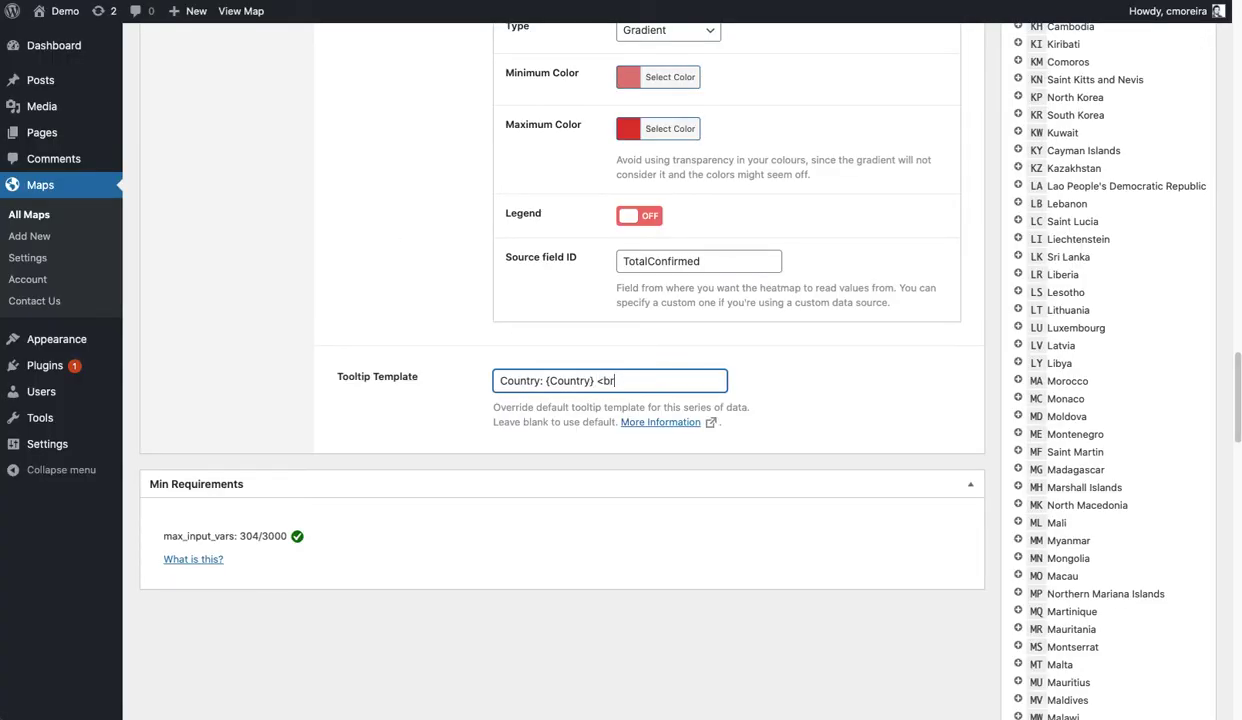
type("<br> Confirmed: {")
key("super+v")
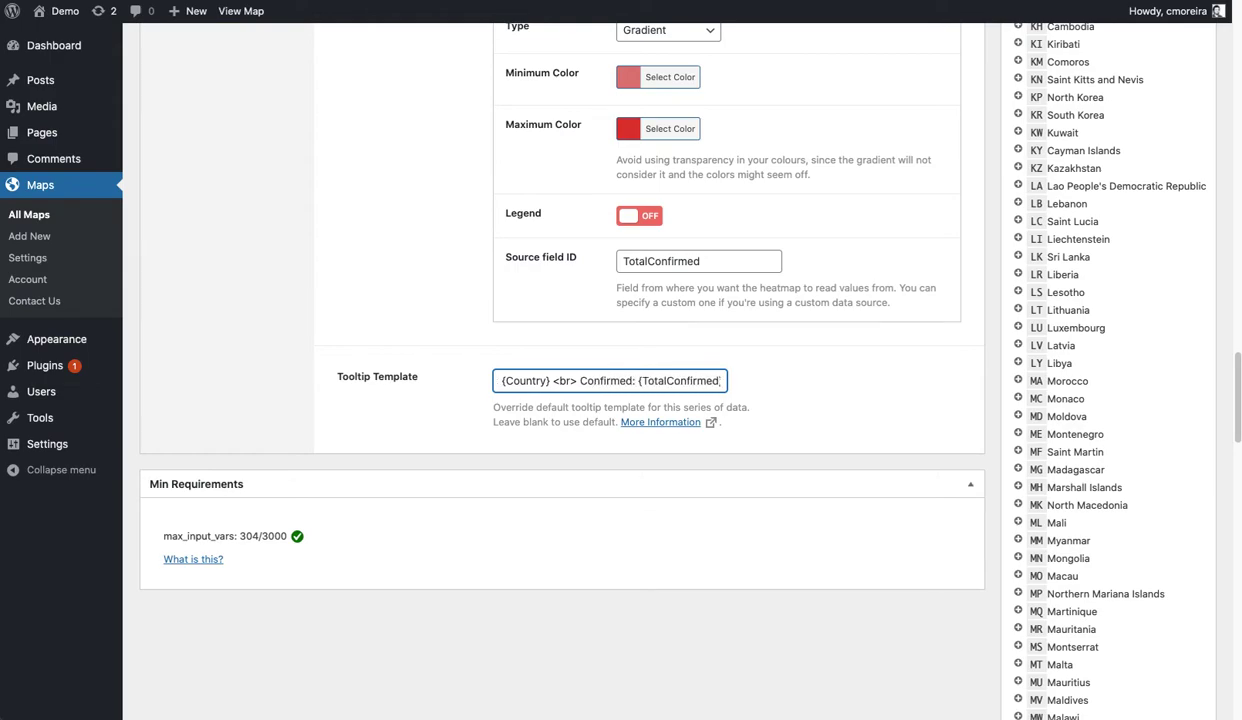
type("}")
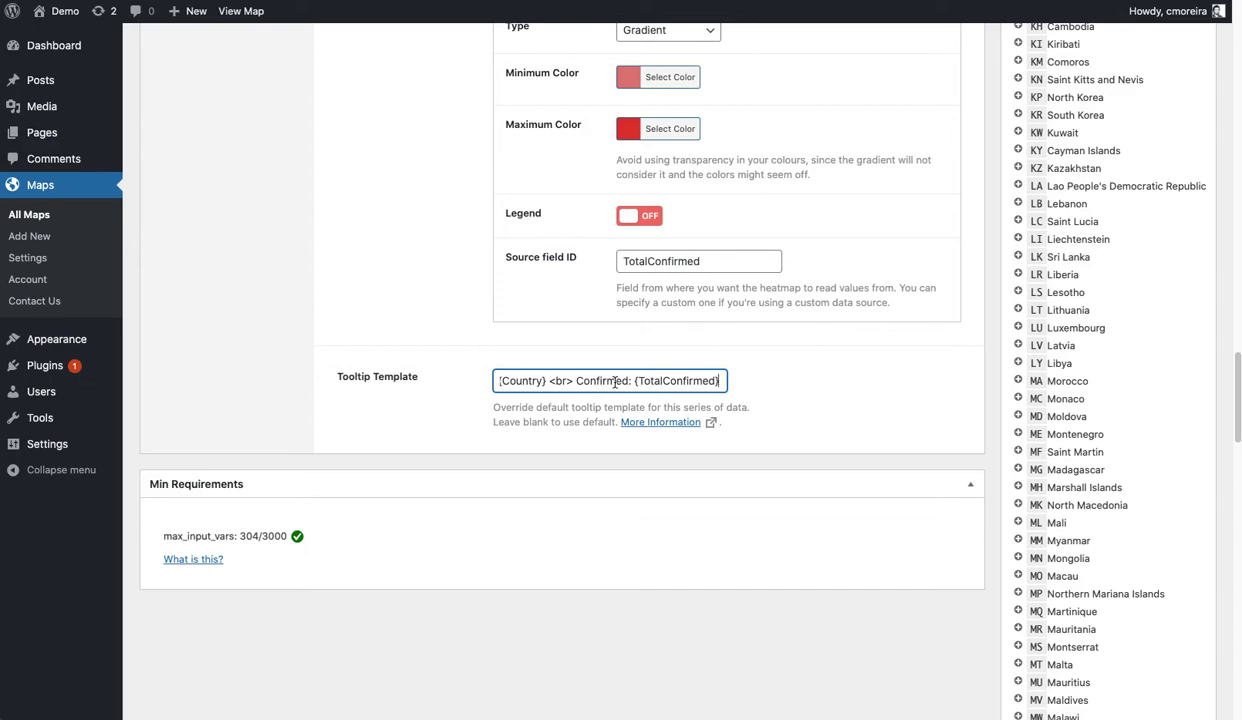
left_click(770, 380)
Step: Check the country tooltips in the map preview and update the World Covid-19 Numbers map
scroll(815, 400, "up", 5)
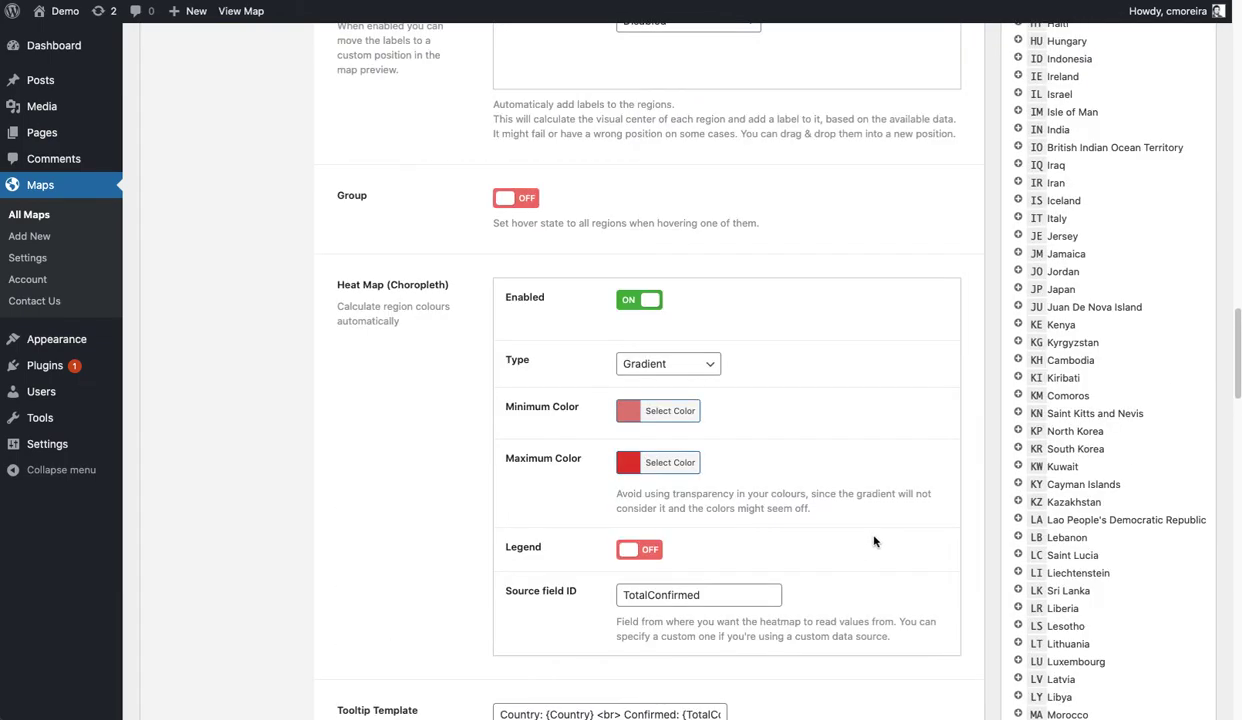
scroll(874, 541, "up", 20)
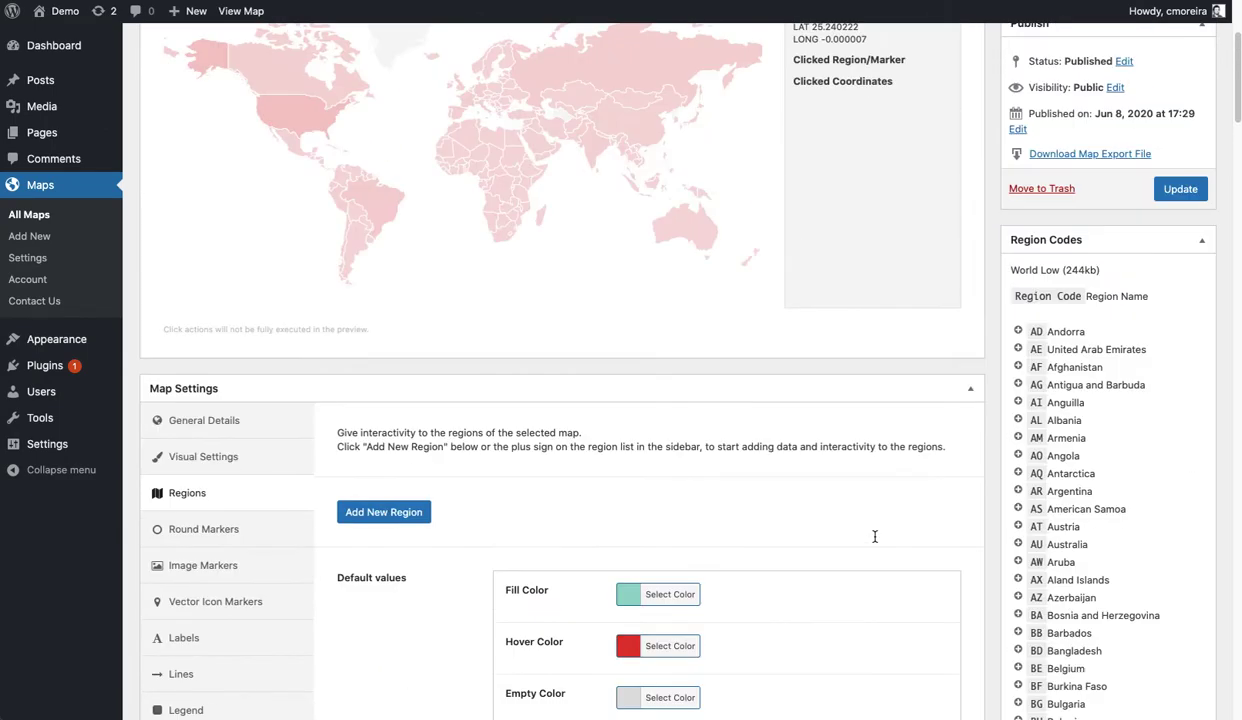
scroll(875, 537, "up", 5)
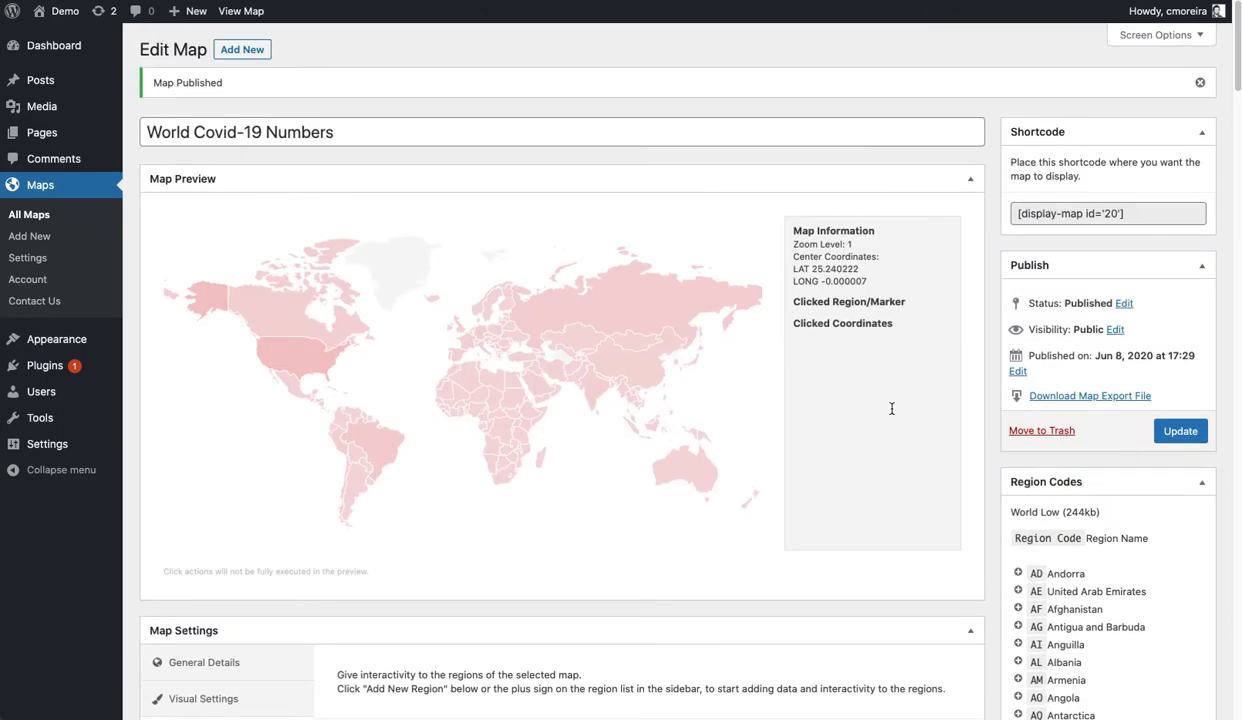
mouse_move(592, 287)
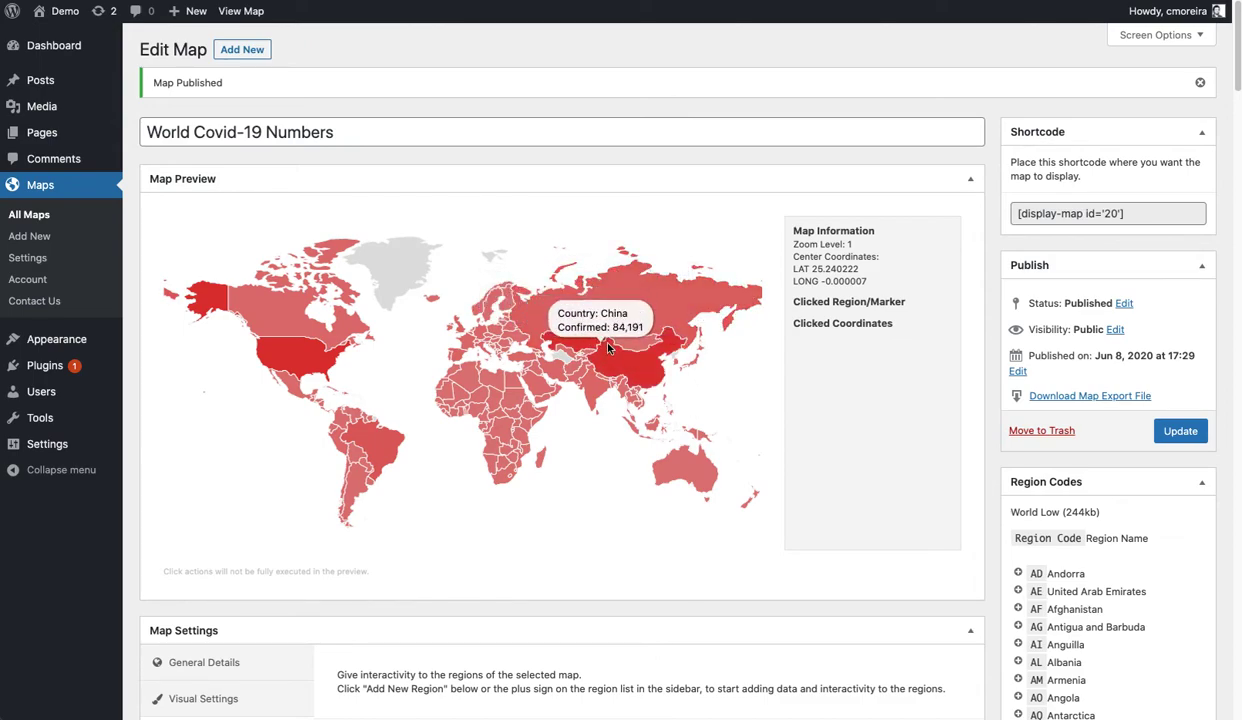
mouse_move(596, 390)
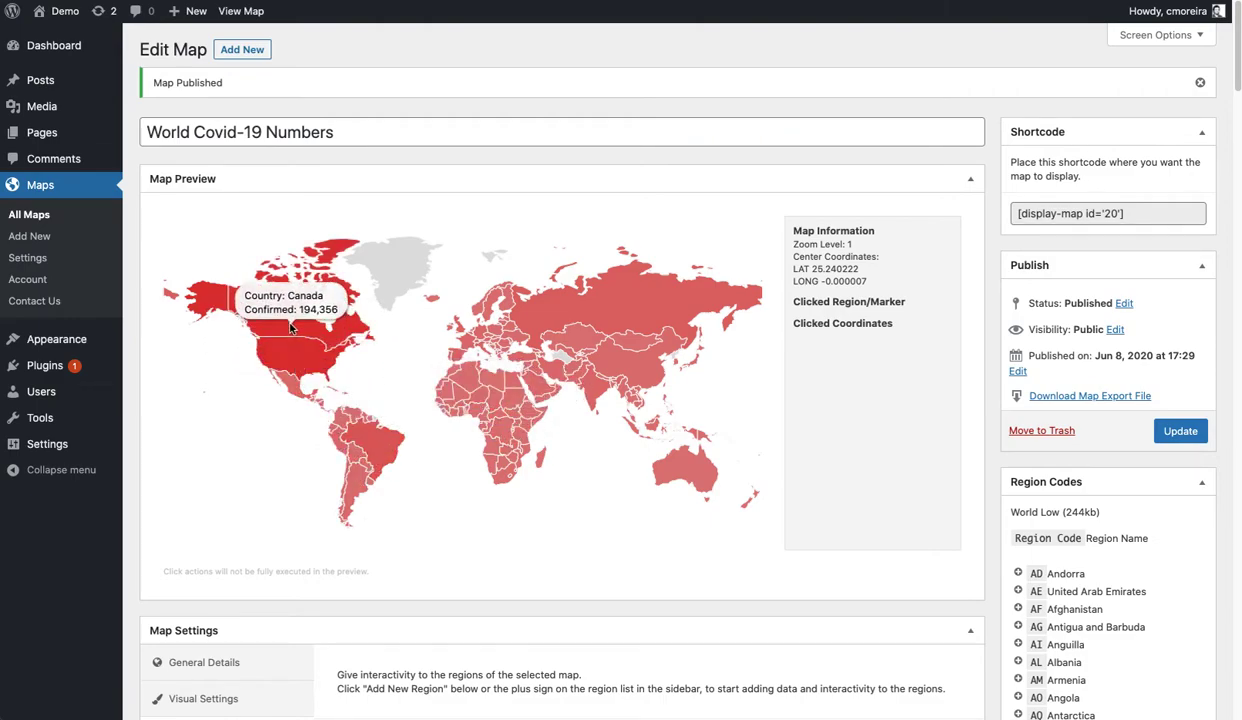
mouse_move(296, 386)
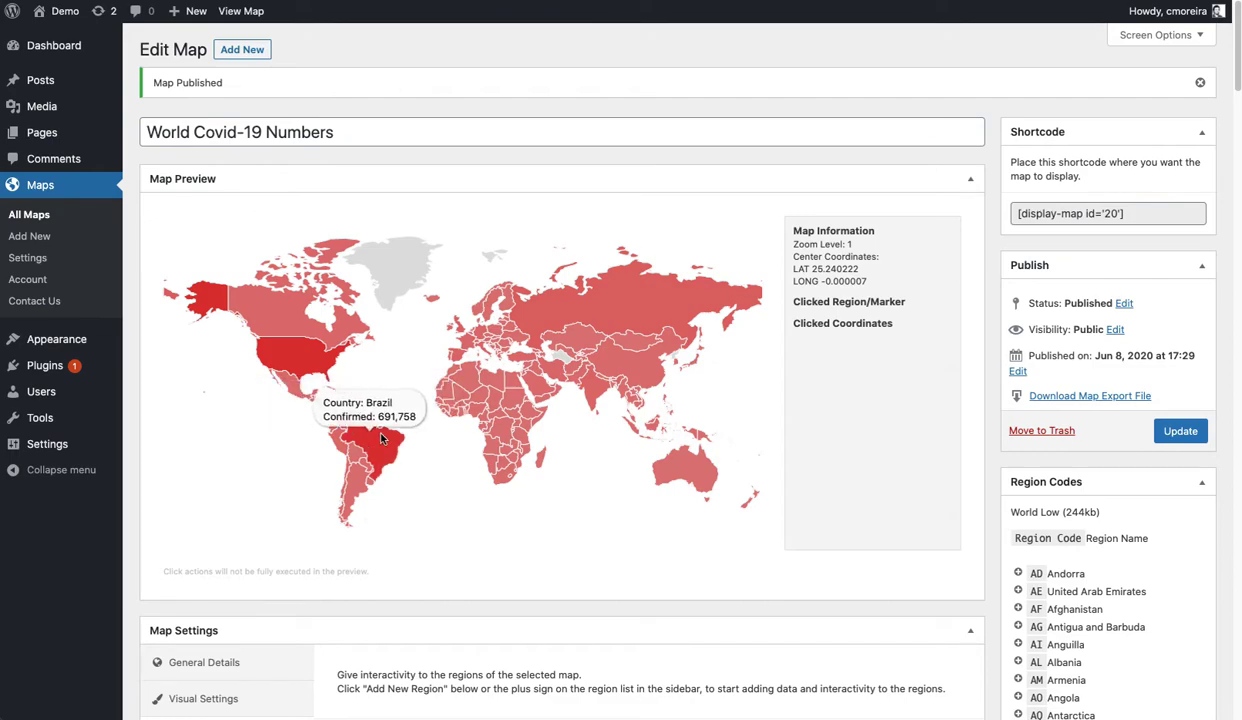
left_click(1178, 433)
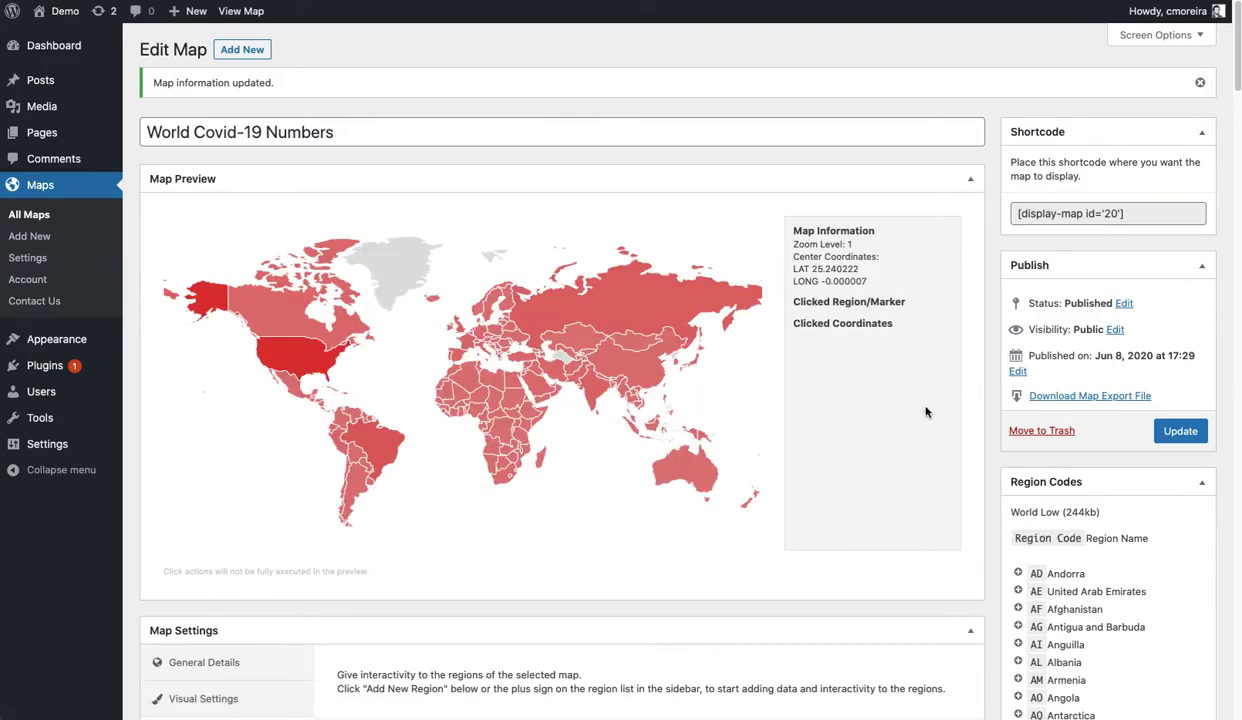
scroll(924, 415, "down", 5)
scroll(467, 480, "down", 10)
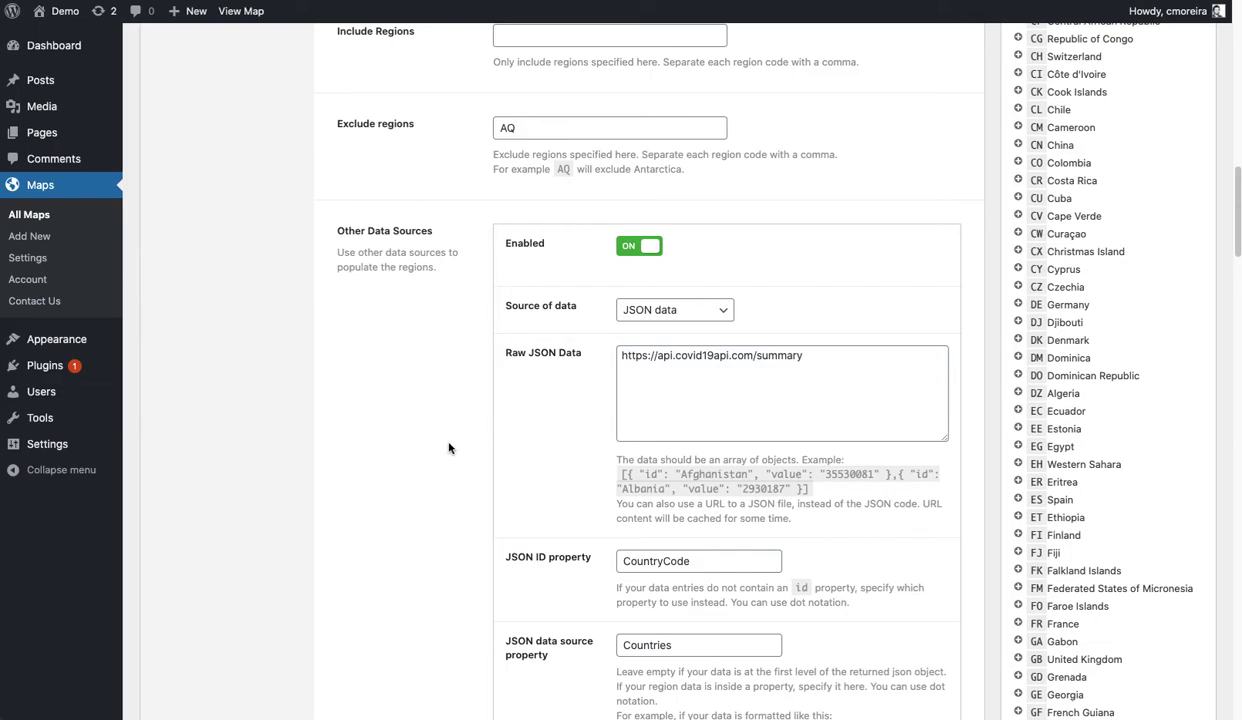
scroll(462, 455, "up", 1)
scroll(469, 456, "up", 14)
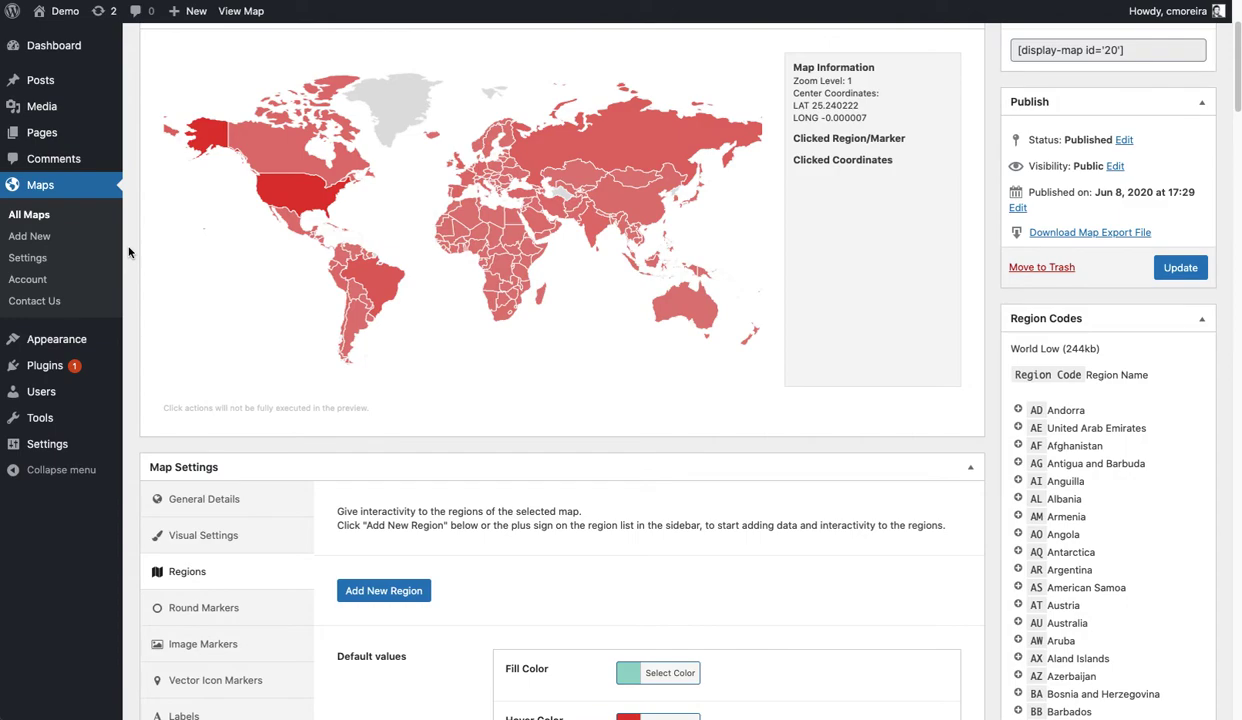
Step: Create a new map and title it "US WordPress Events"
left_click(36, 241)
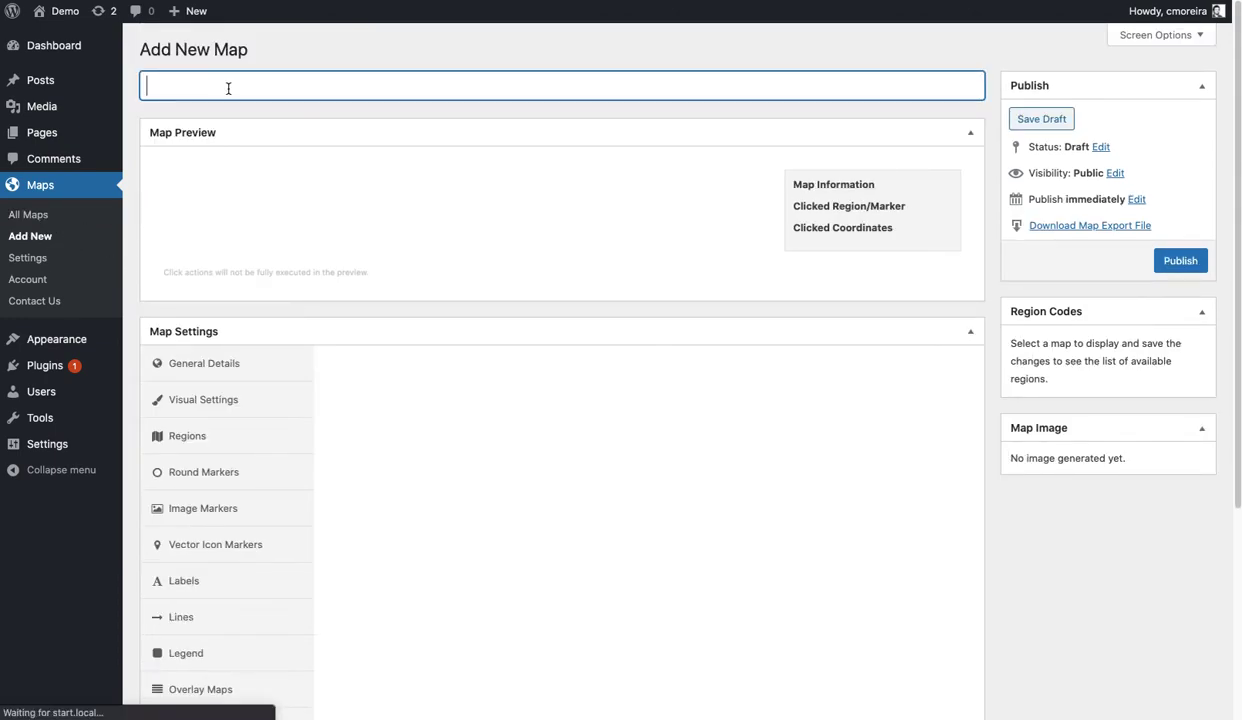
type("US WordPes")
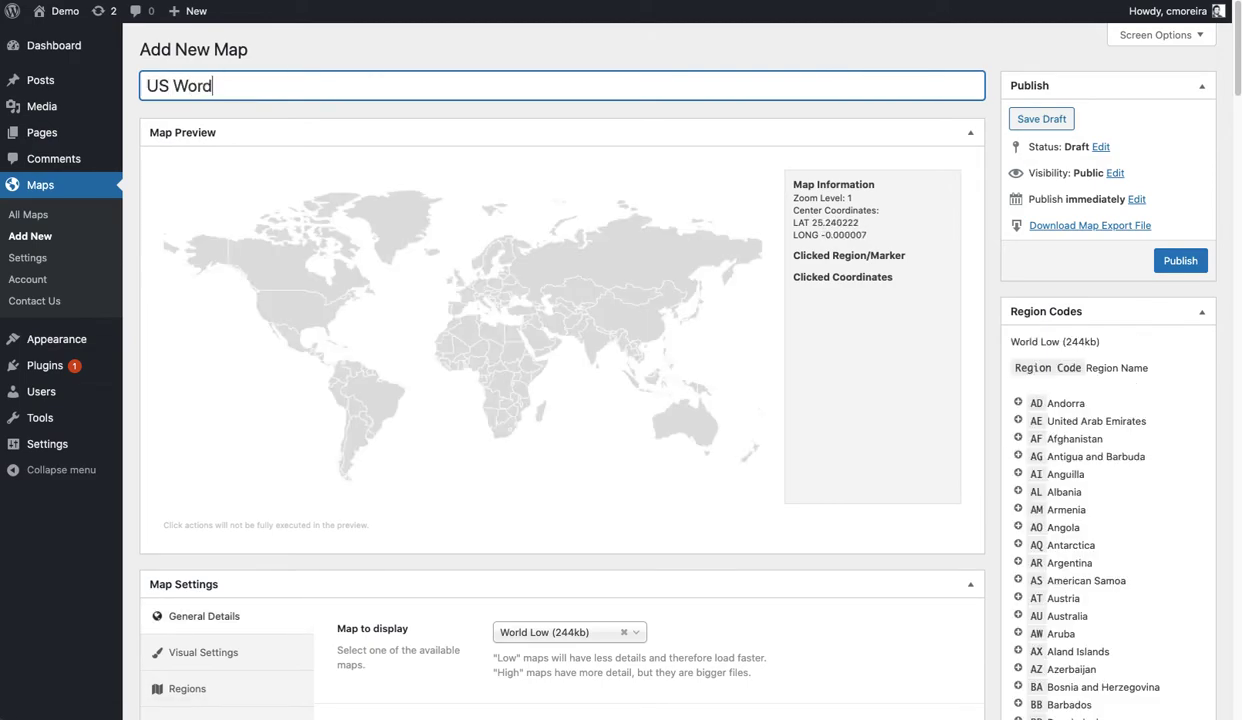
key("BackSpace")
key("BackSpace")
type("ress Events")
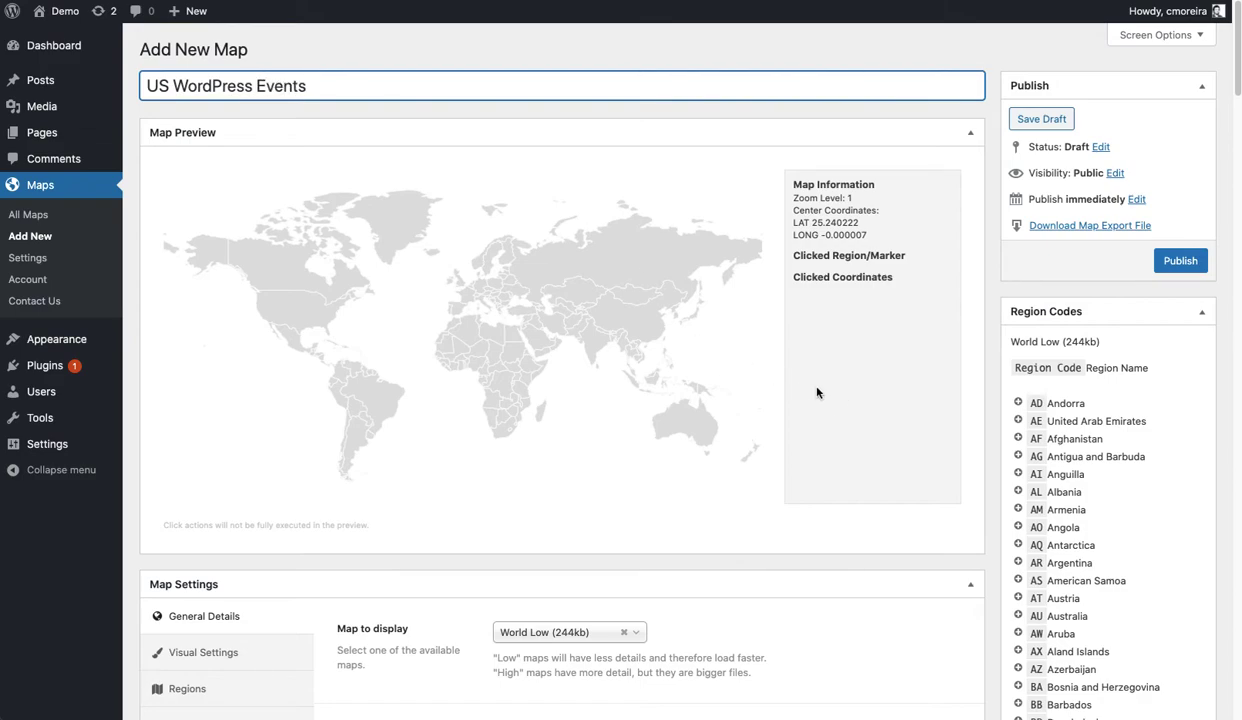
left_click(796, 382)
Step: Set the new map's Map to display option to USA Low -Recommended- (80kb)
scroll(835, 405, "down", 3)
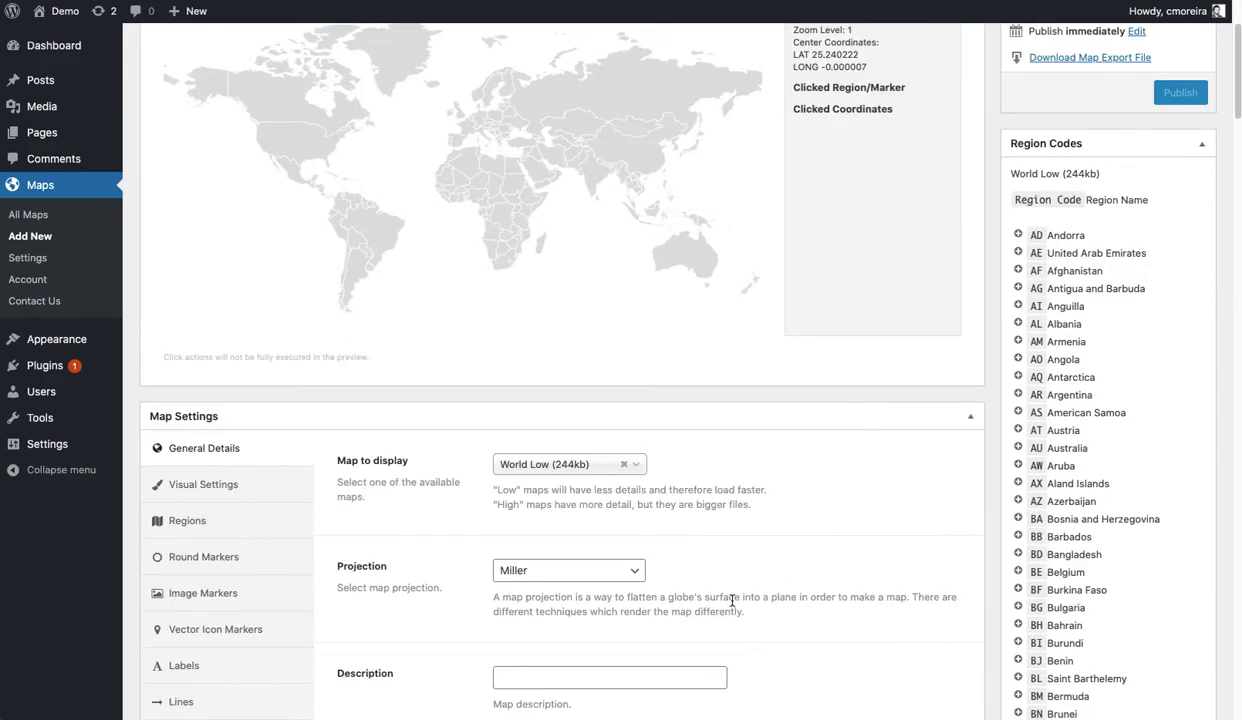
left_click(630, 465)
type("USA")
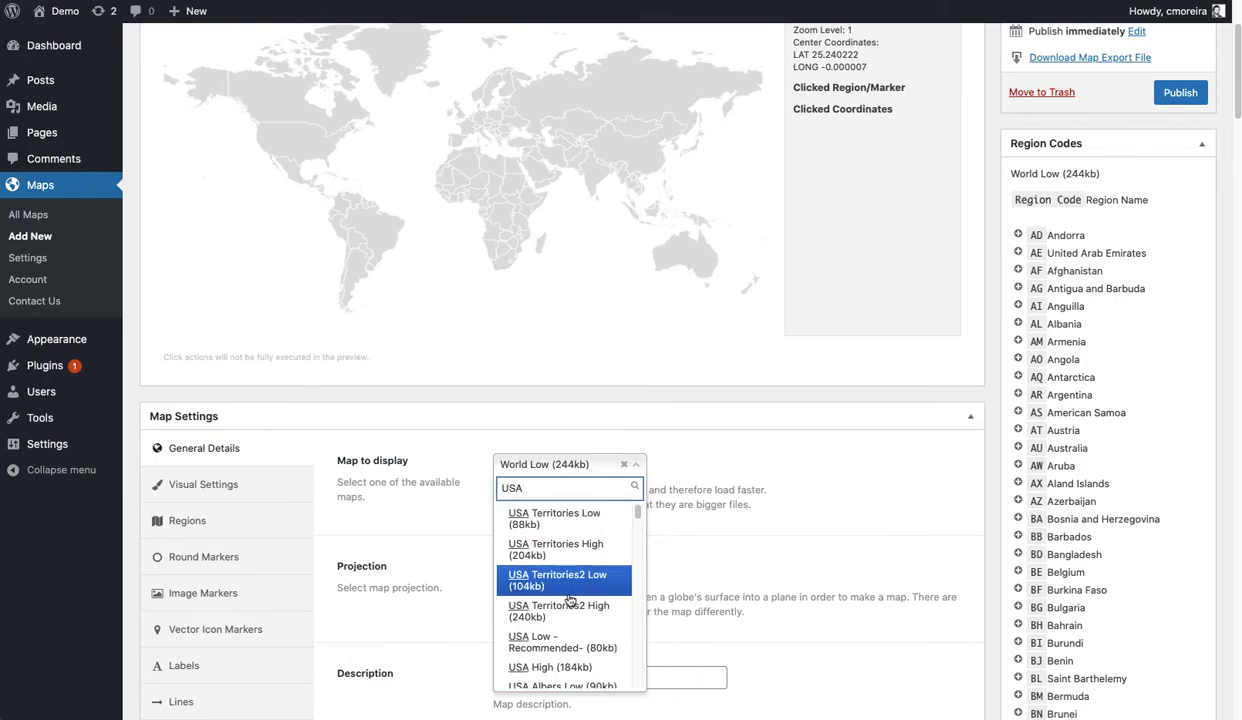
scroll(565, 585, "down", 1)
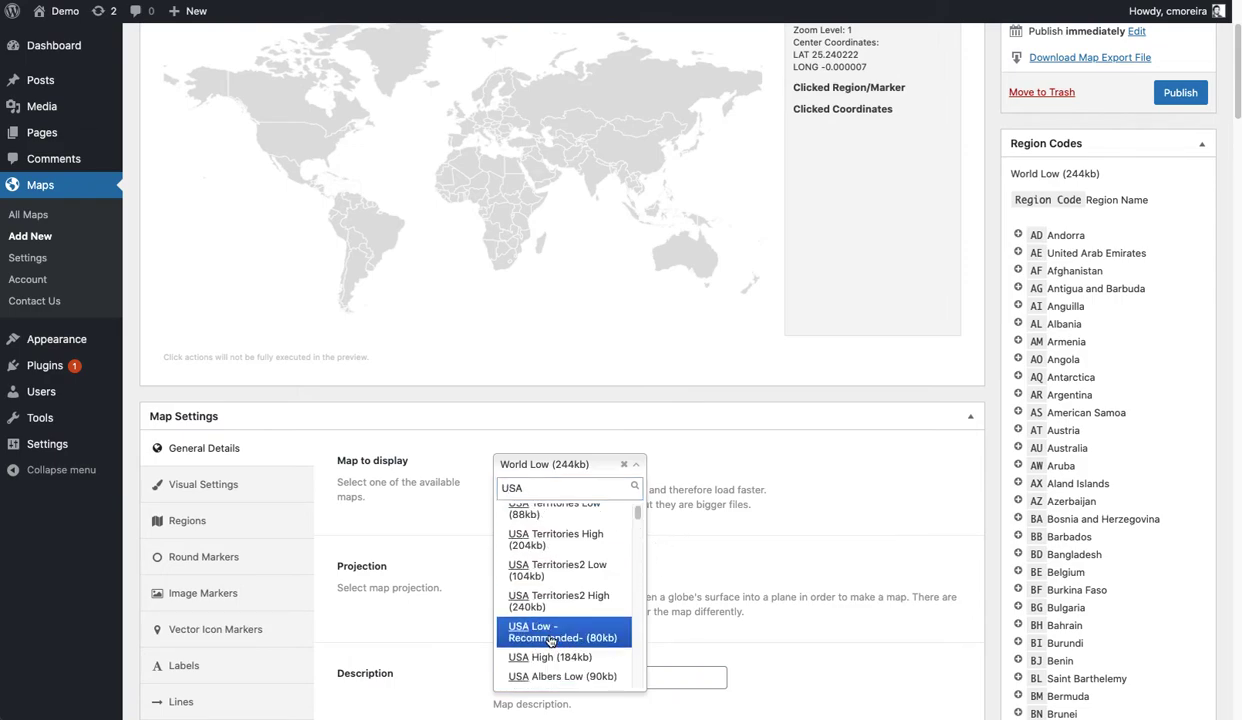
key("Return")
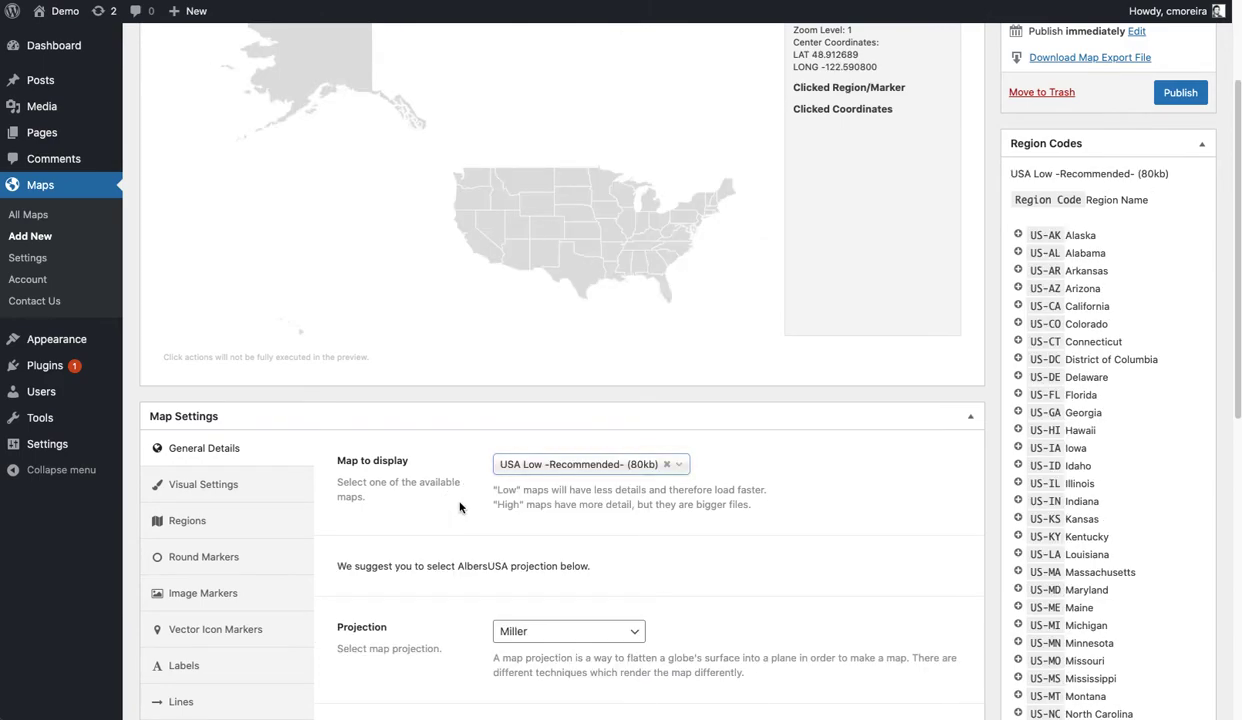
Step: Change the US map's projection to the suggested AlbersUsa (For US Maps)
scroll(470, 605, "down", 1)
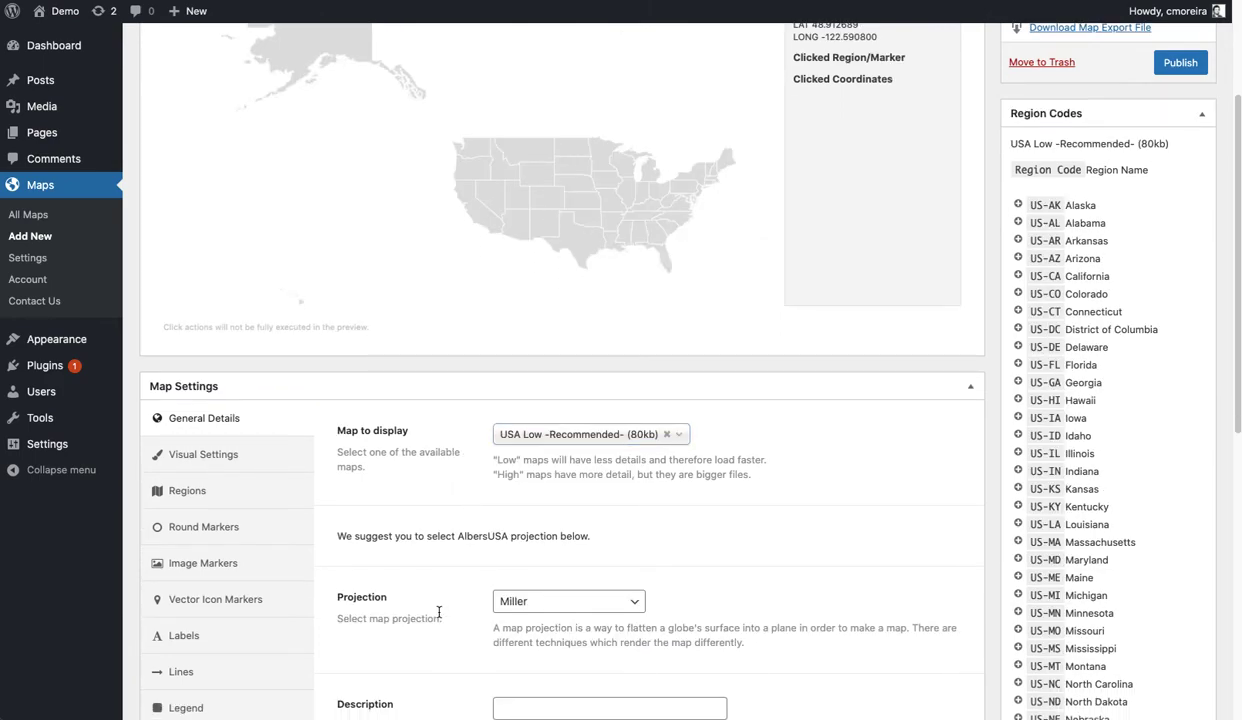
triple_click(466, 533)
left_click(568, 601)
left_click(563, 630)
scroll(790, 548, "up", 2)
scroll(811, 551, "down", 3)
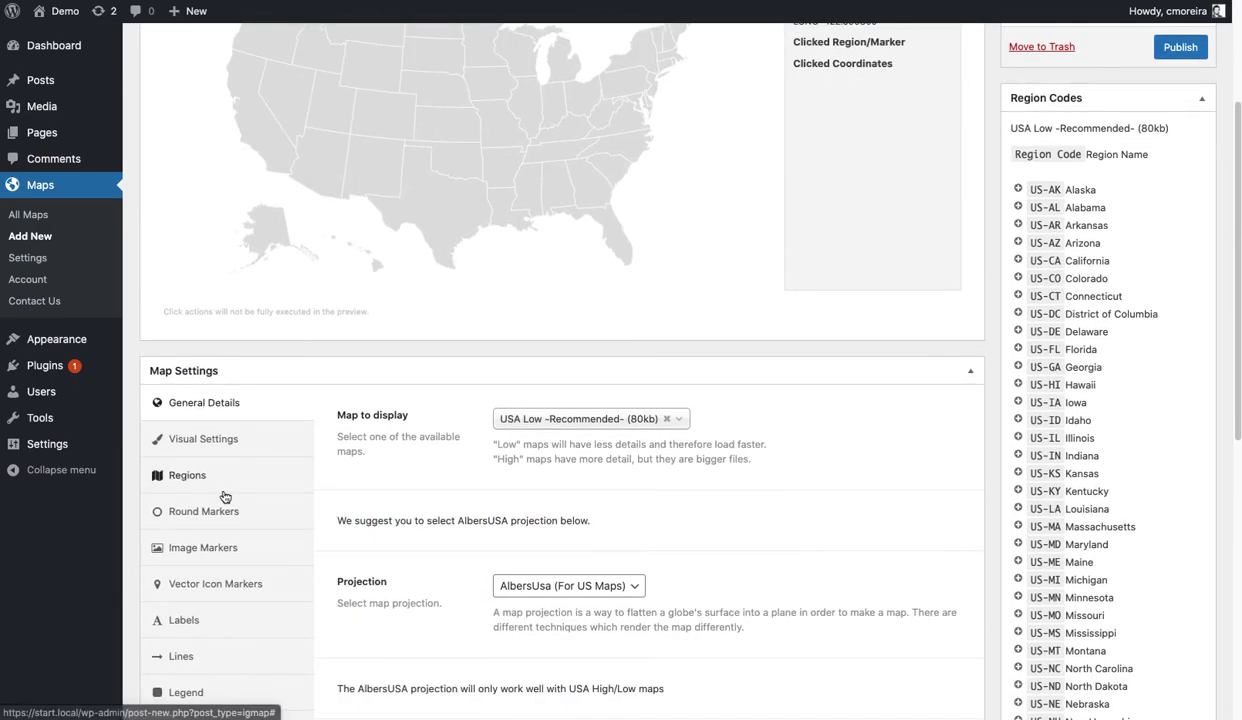
Step: Enable Other Data Sources for the round markers and set the source of data to JSON data
left_click(201, 503)
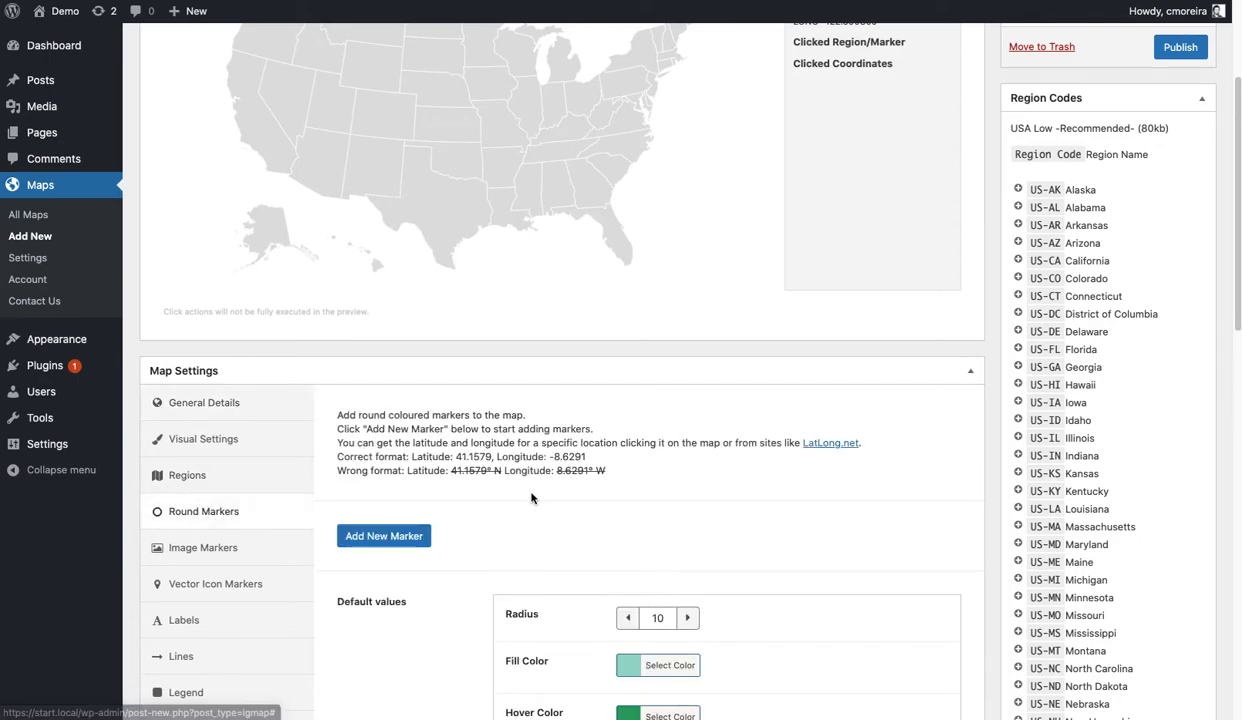
scroll(531, 497, "down", 4)
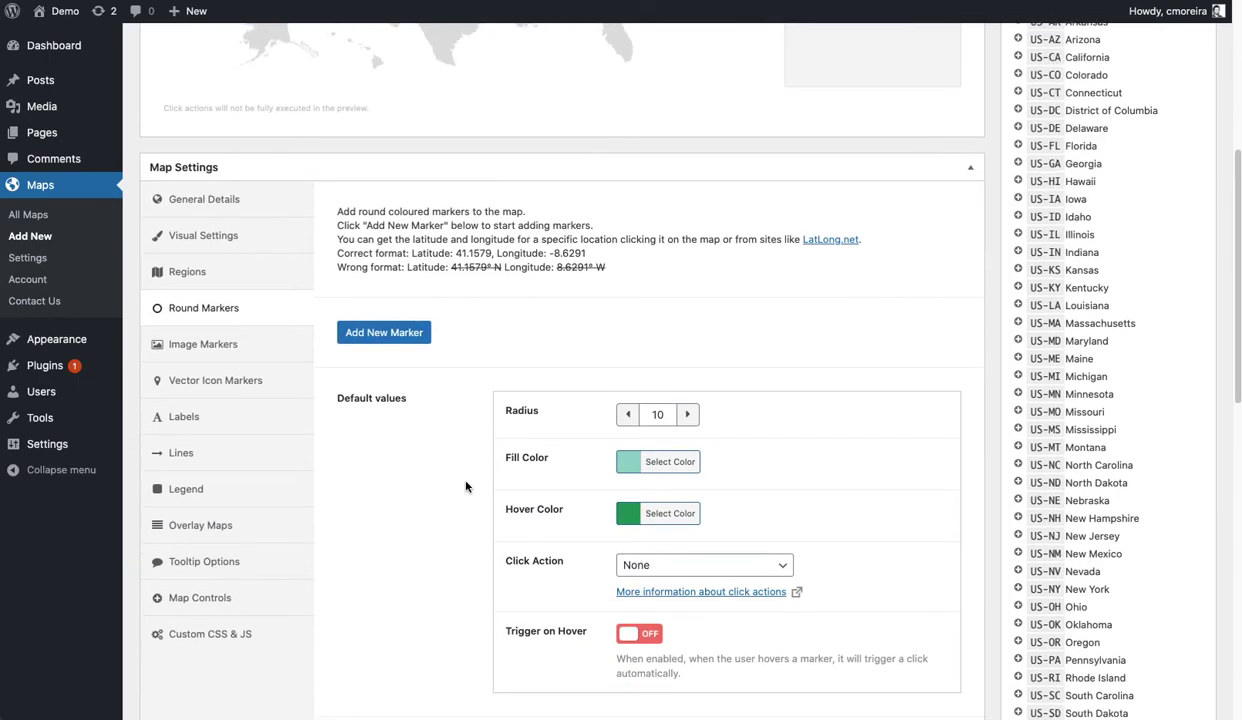
scroll(465, 487, "down", 4)
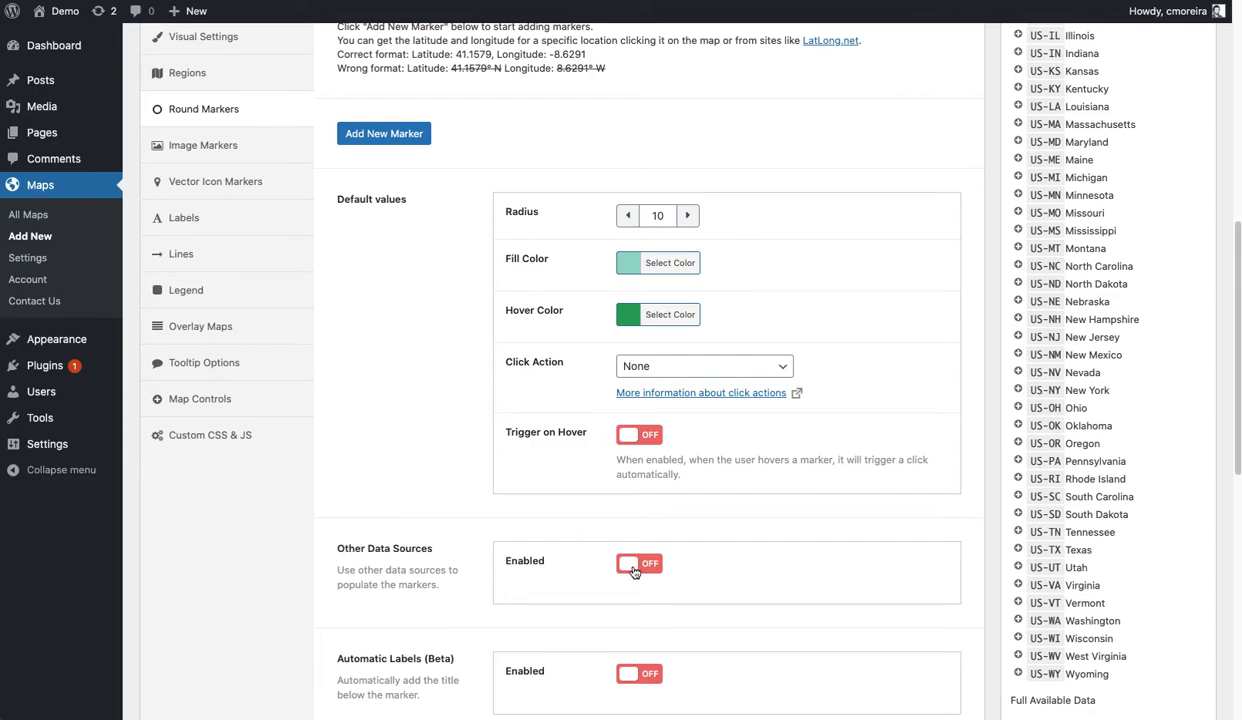
left_click(633, 568)
scroll(579, 496, "down", 2)
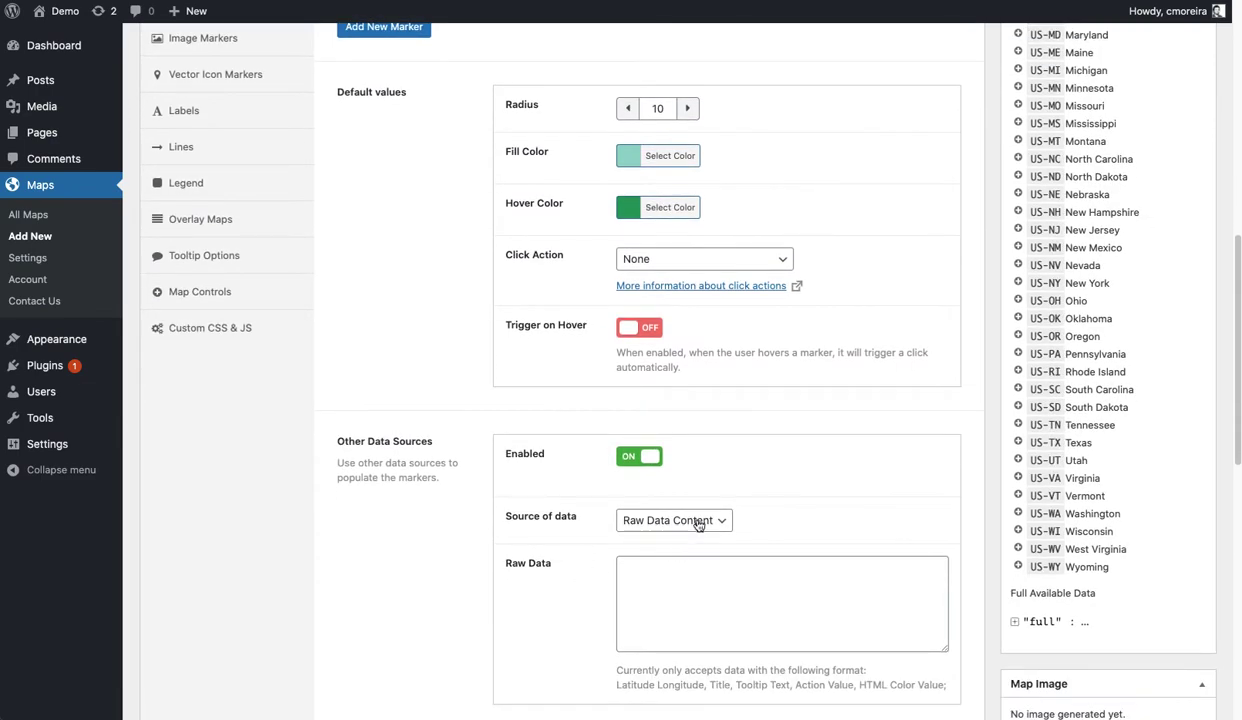
left_click(698, 522)
left_click(693, 534)
left_click(684, 561)
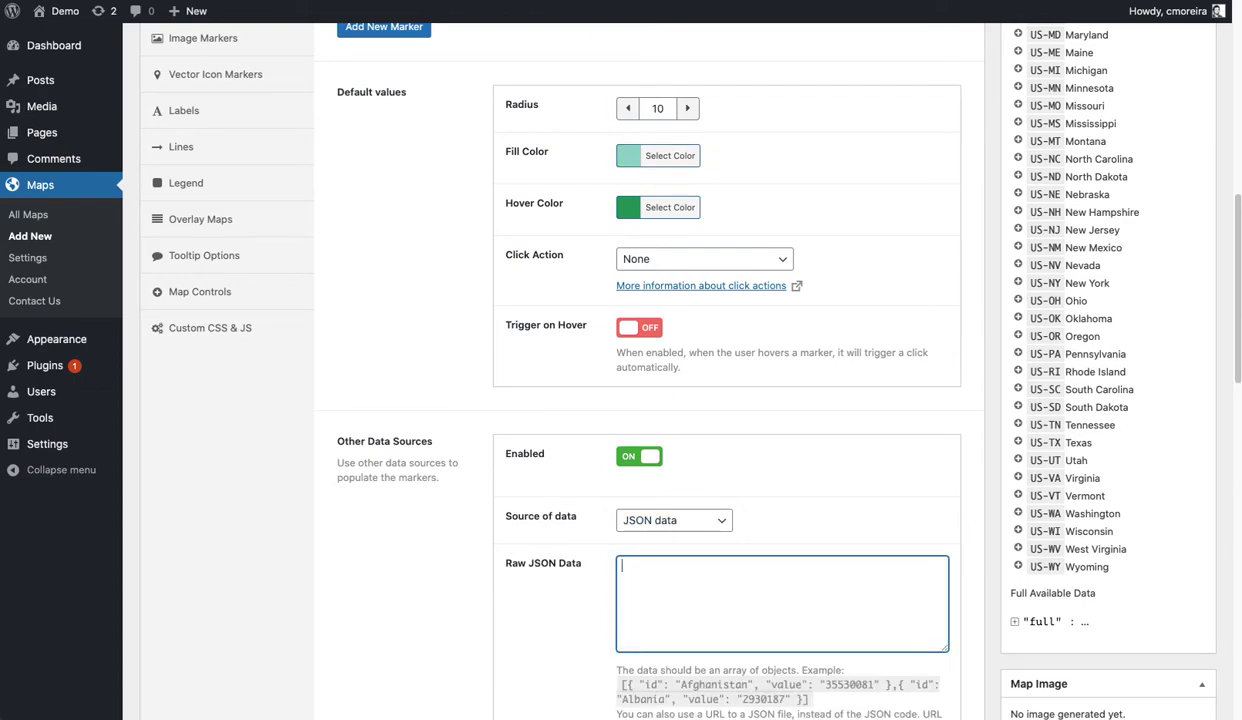
Step: Examine the WordPress events JSON feed for location=USA, including its events list and each entry's location coordinates
key("ctrl+Tab")
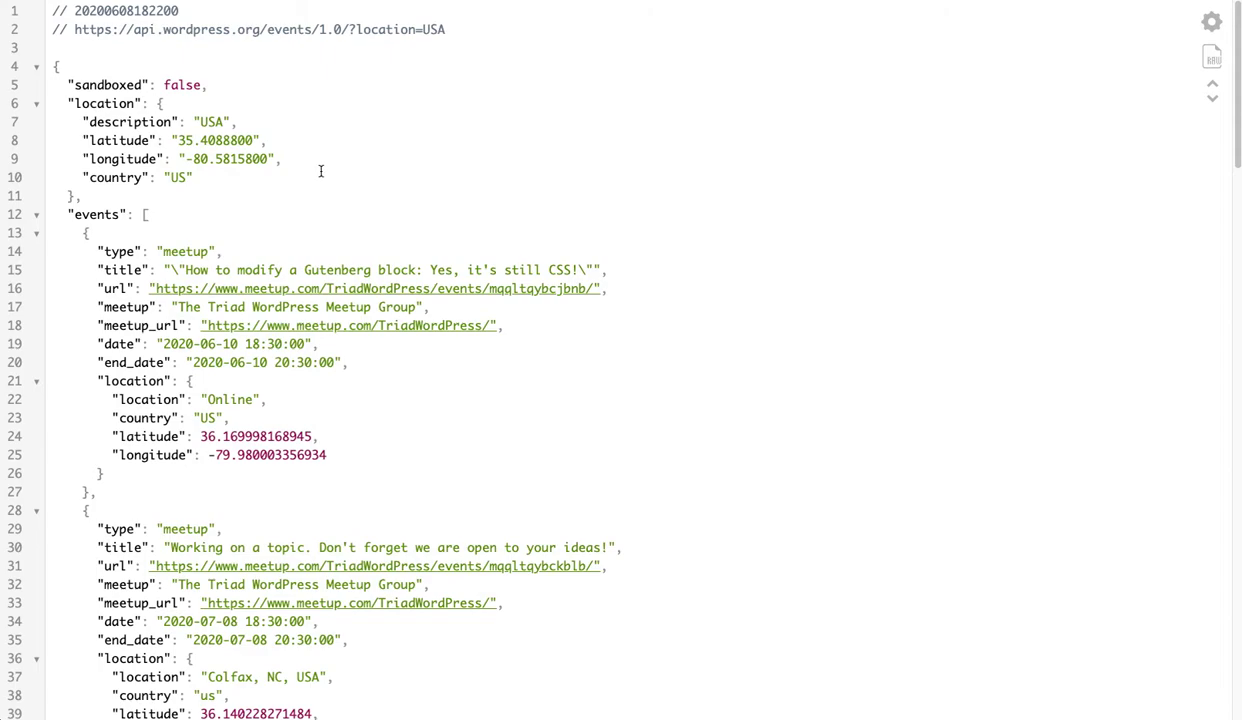
left_click_drag(425, 28, 452, 26)
left_click(441, 32)
scroll(372, 473, "down", 5)
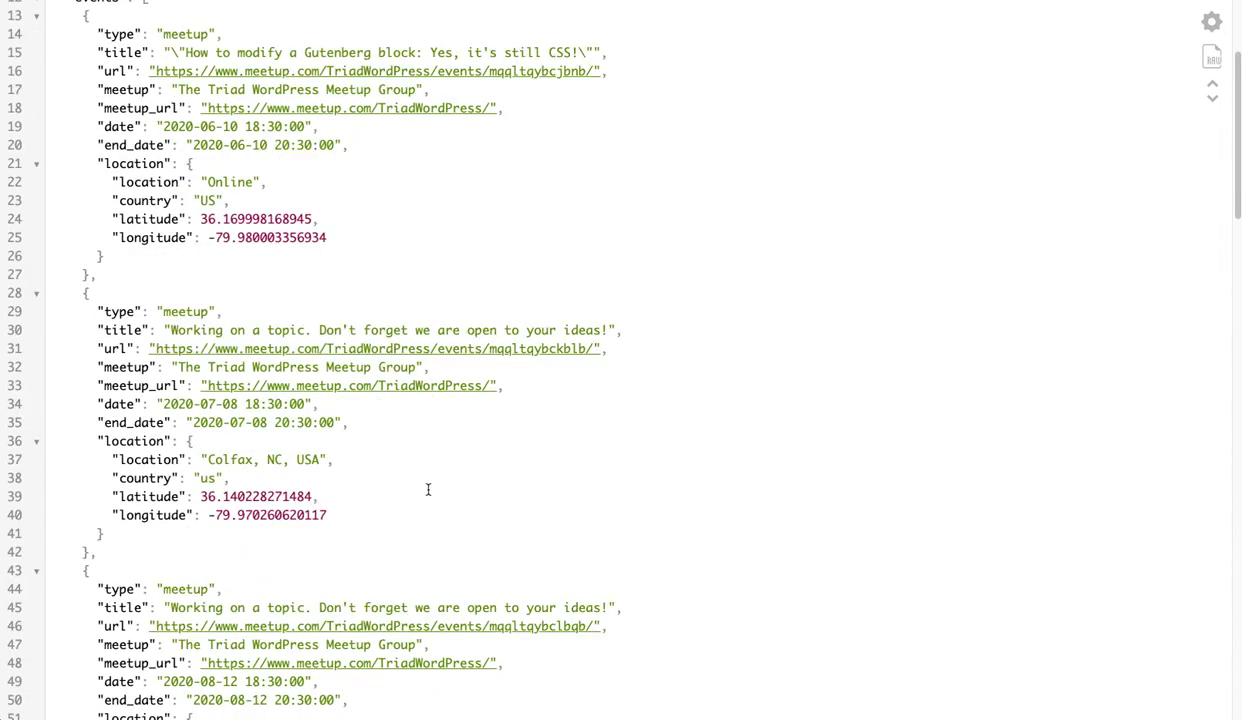
scroll(455, 505, "up", 4)
scroll(476, 510, "up", 2)
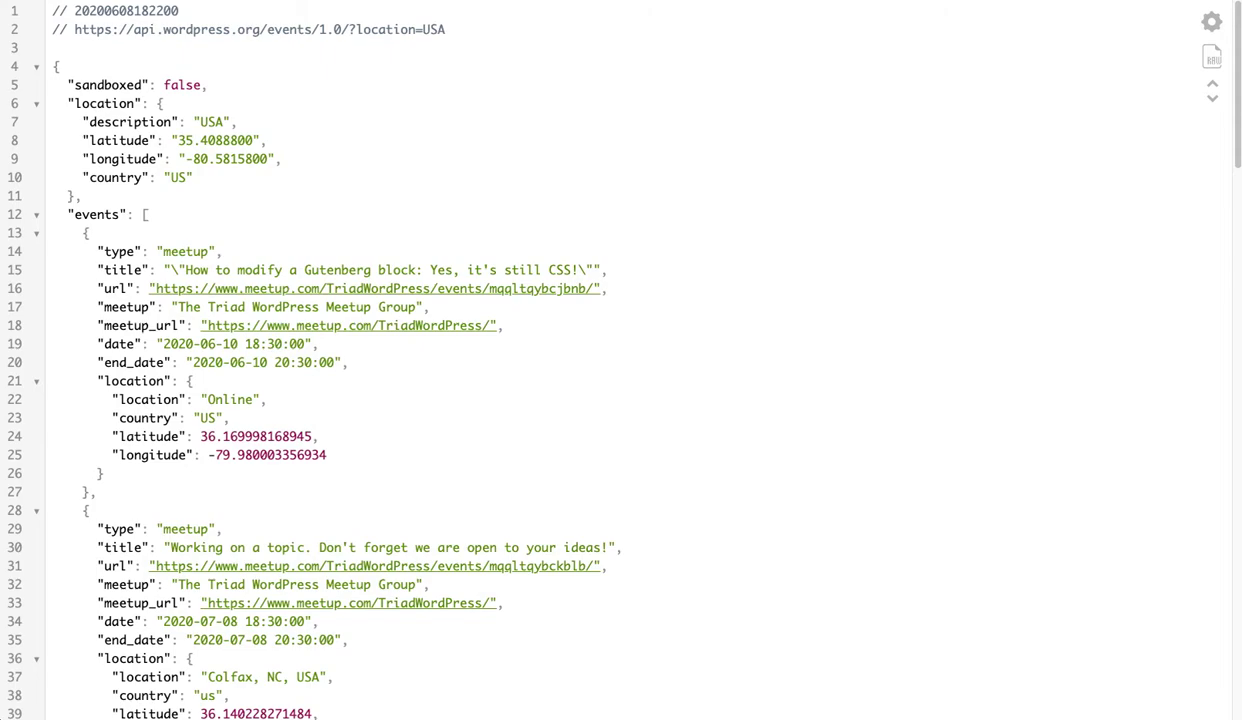
key("ctrl+Tab")
type("https://api.wordpress.org/events/1.0/?location=USA")
scroll(510, 400, "down", 3)
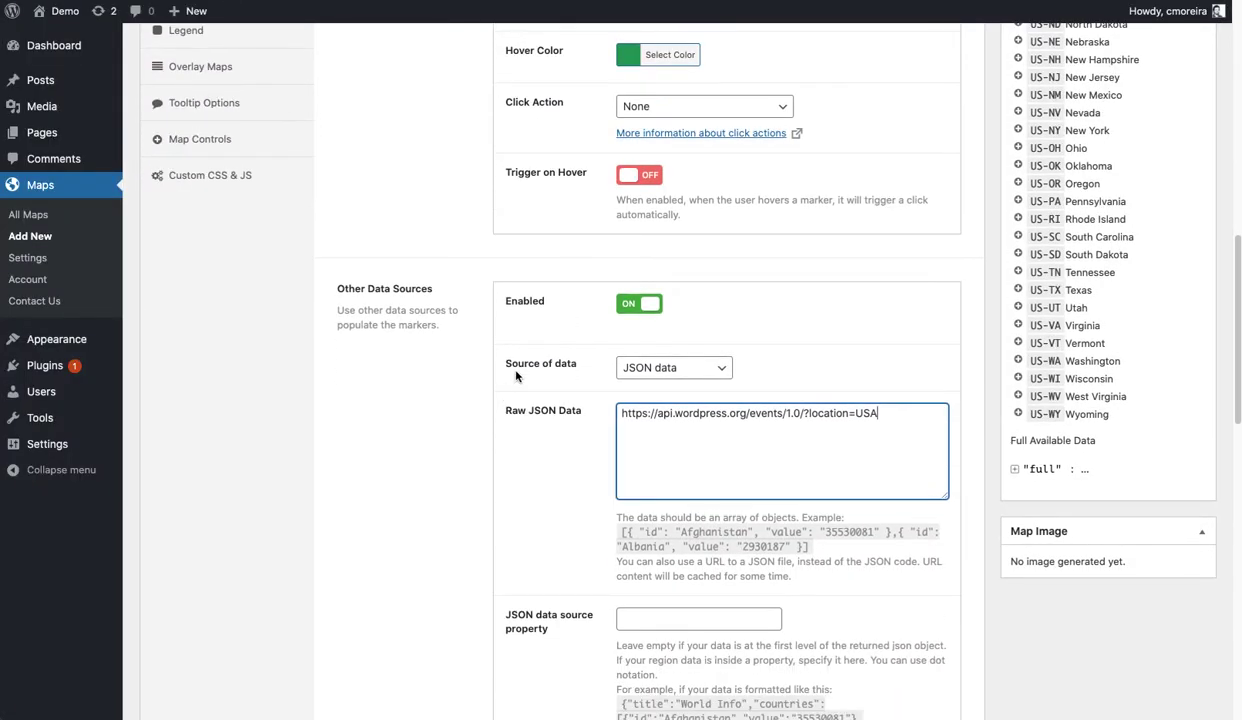
Step: Check the top-level structure of the events feed and set the JSON data source property to events
scroll(516, 390, "down", 3)
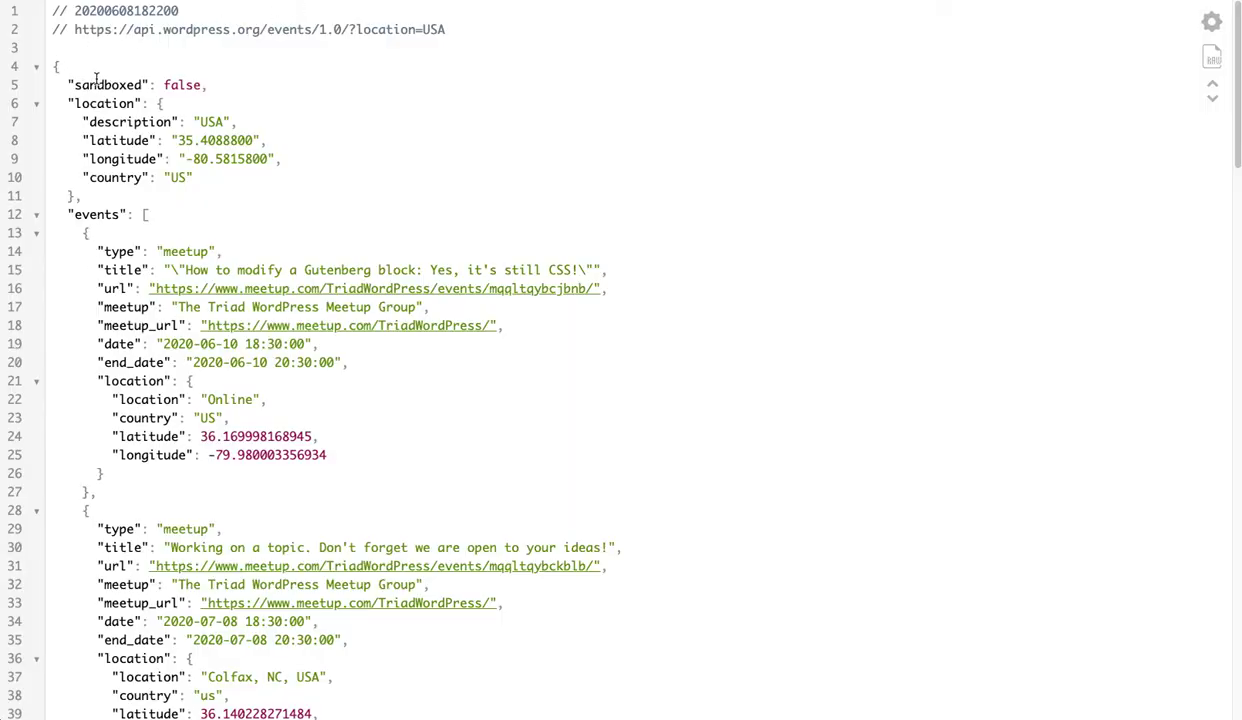
left_click(37, 104)
left_click(37, 124)
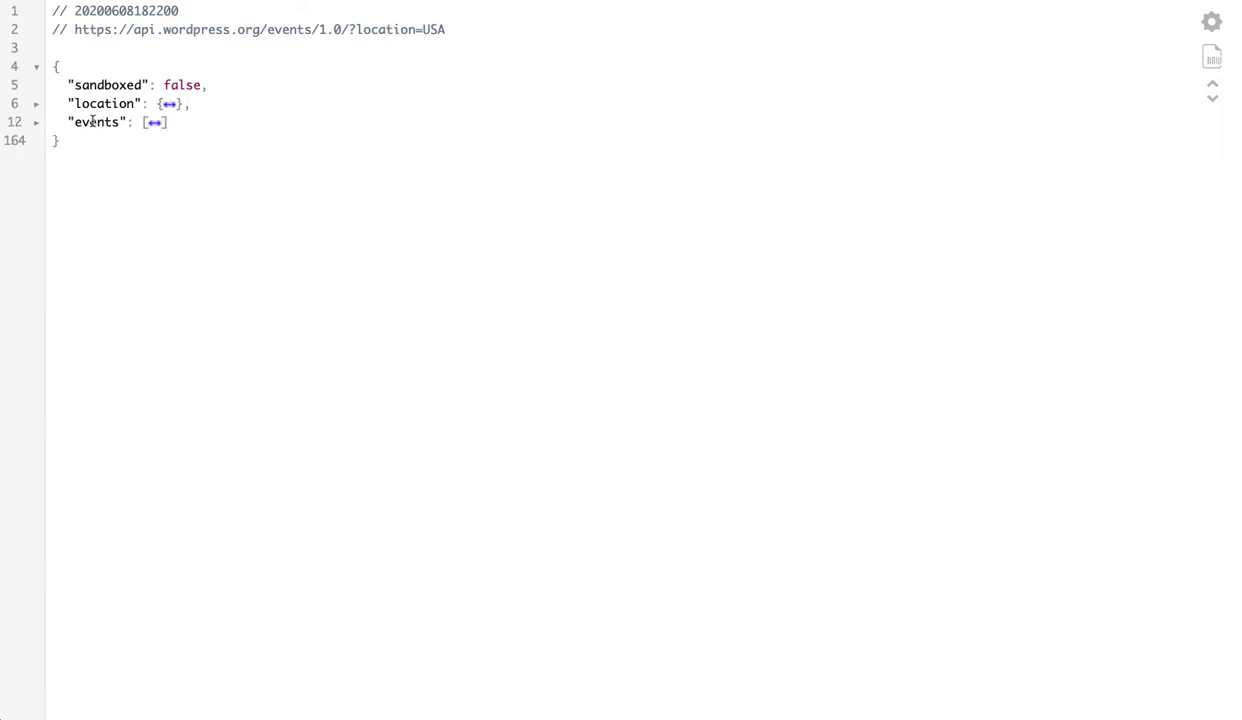
left_click(37, 123)
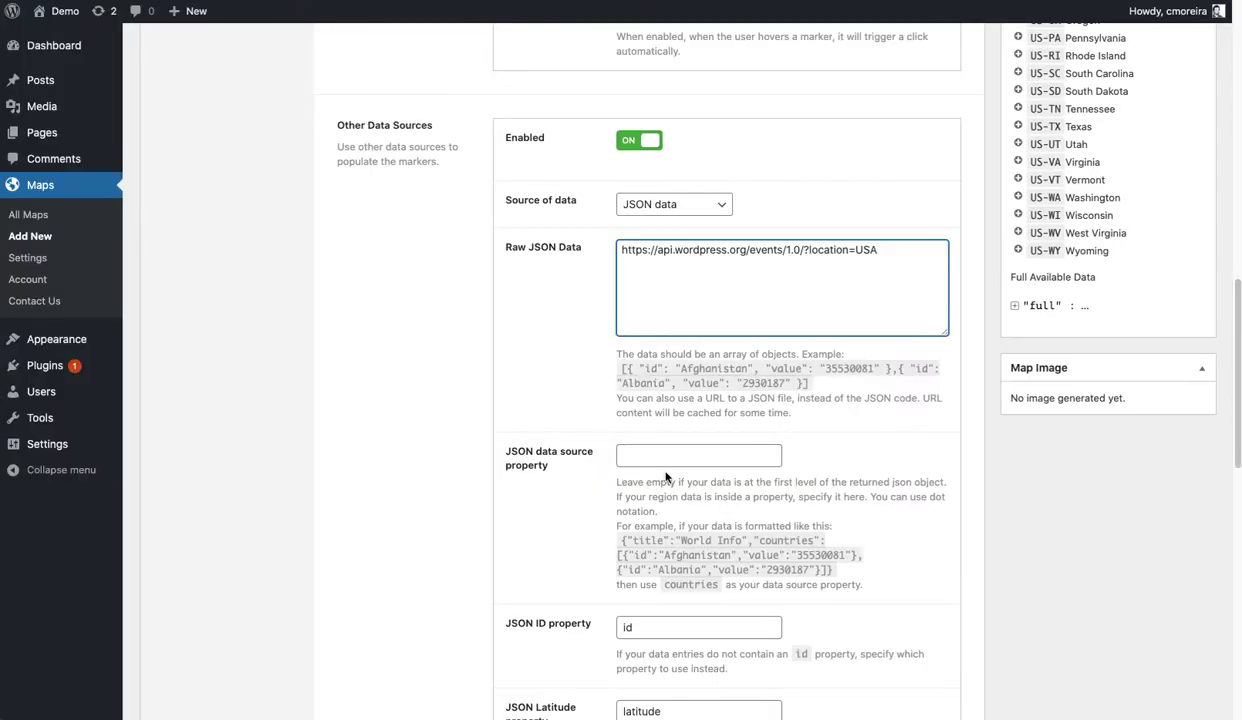
left_click(668, 462)
type("events")
left_click(589, 525)
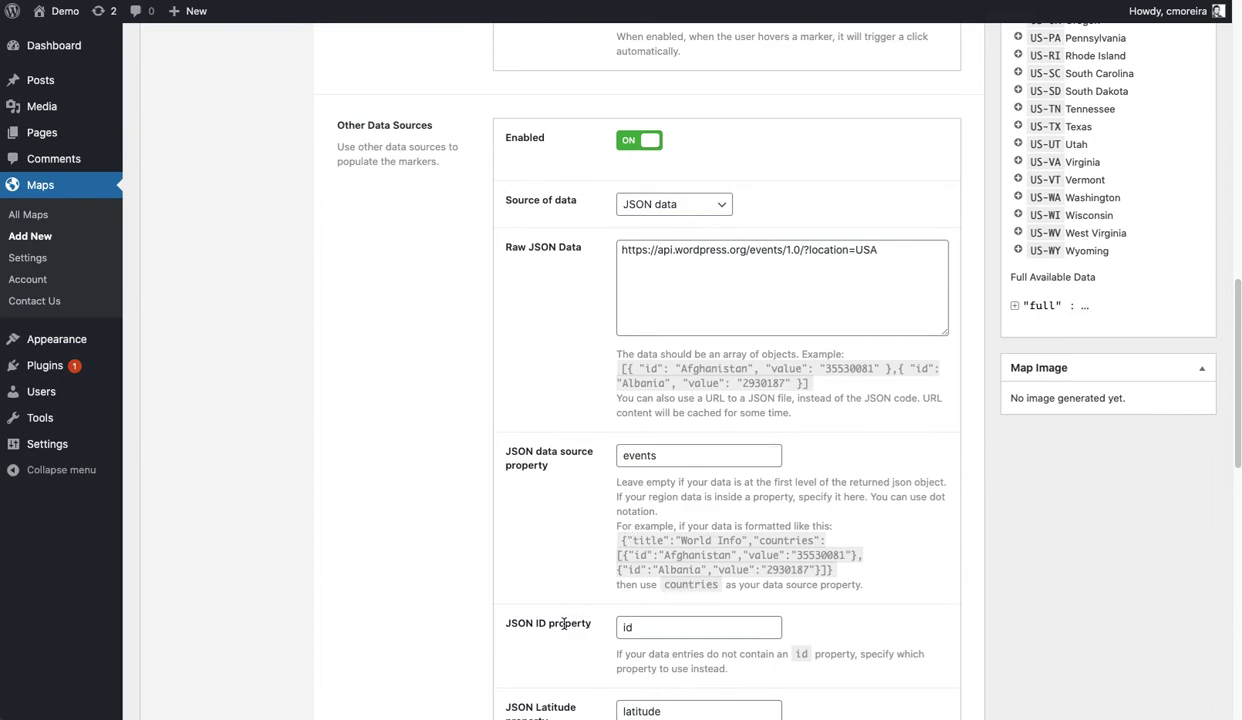
Step: Set the JSON ID property to title, matching the field name in the feed's event entries
left_click(588, 622)
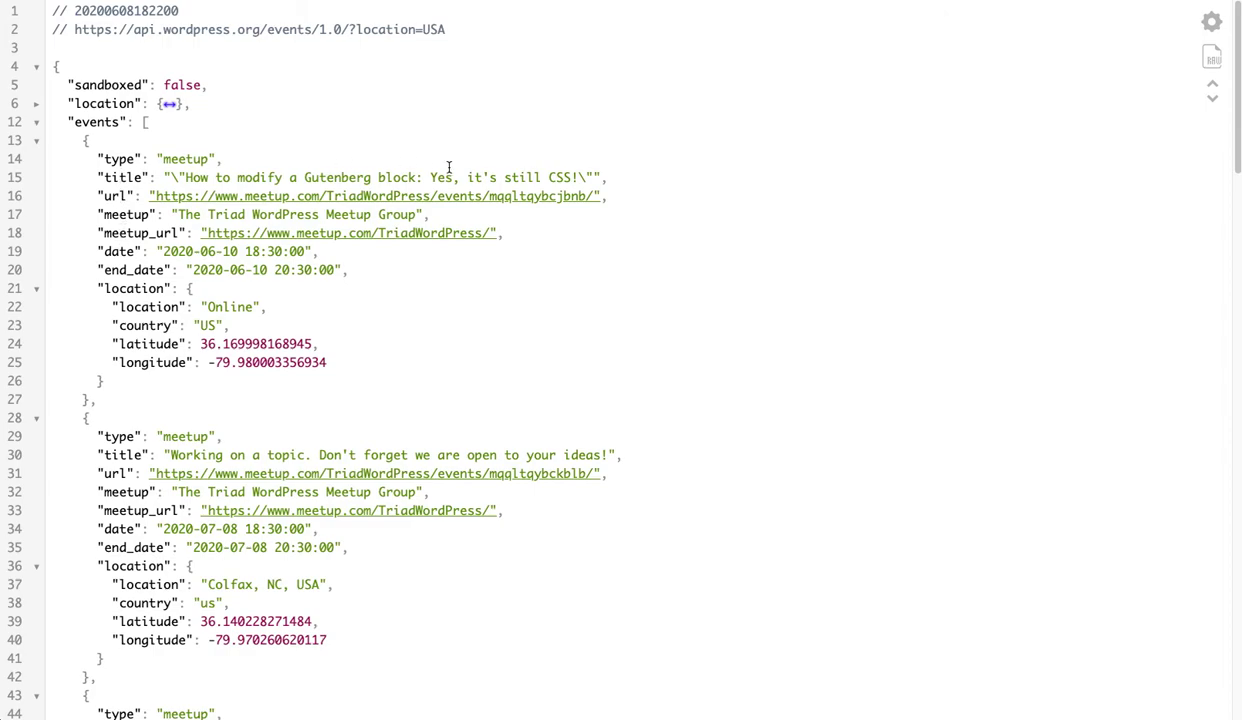
key("ctrl+Tab")
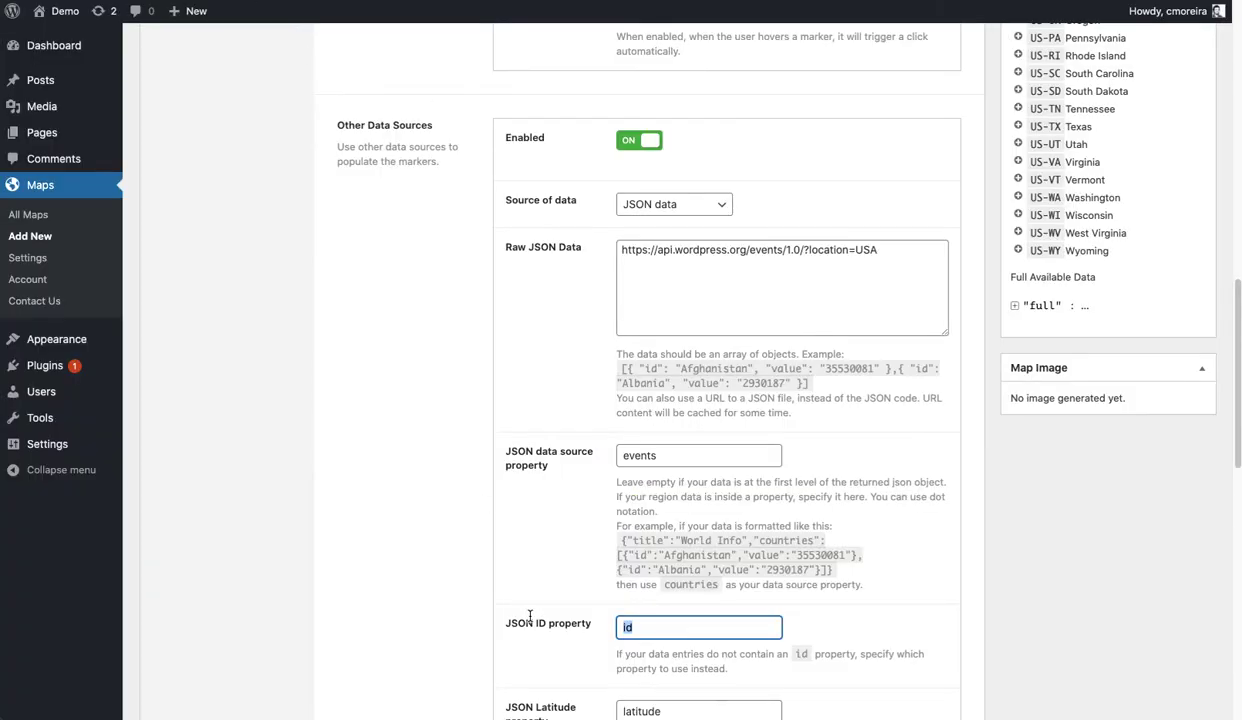
scroll(530, 480, "down", 1)
type("title")
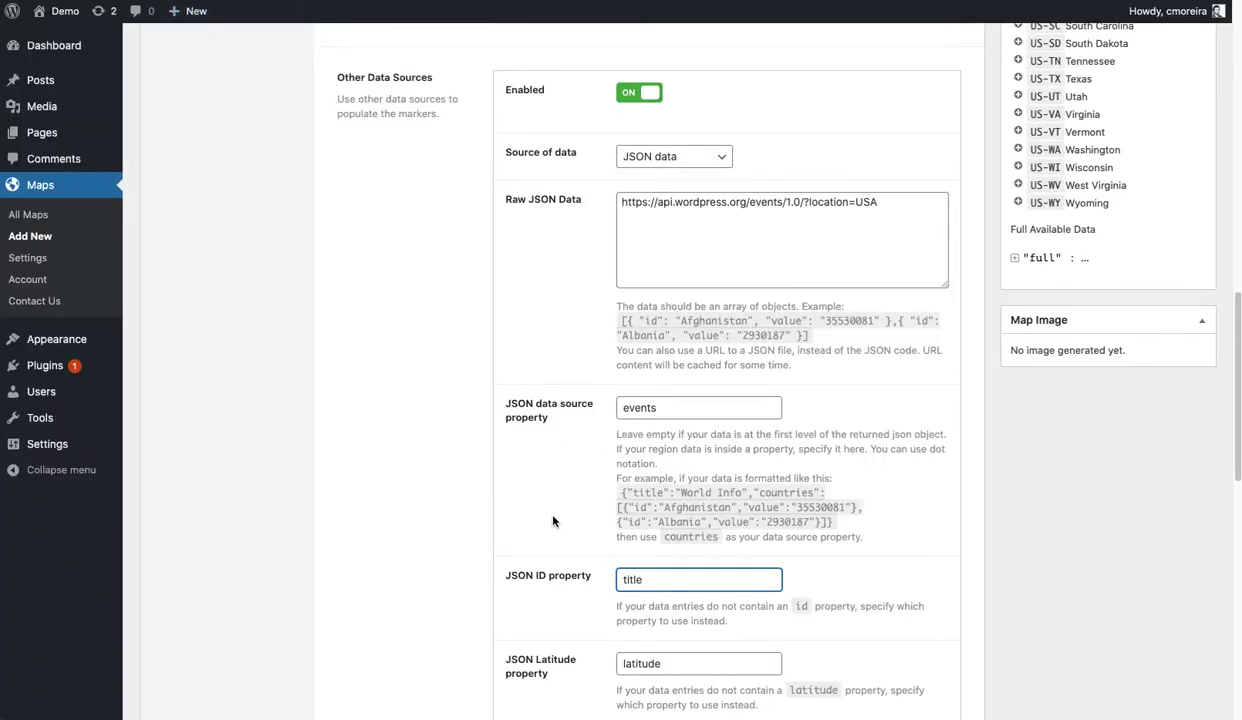
Step: Inspect the nested location object in the feed's first event and set the JSON Latitude property to location.latitude
scroll(553, 521, "down", 3)
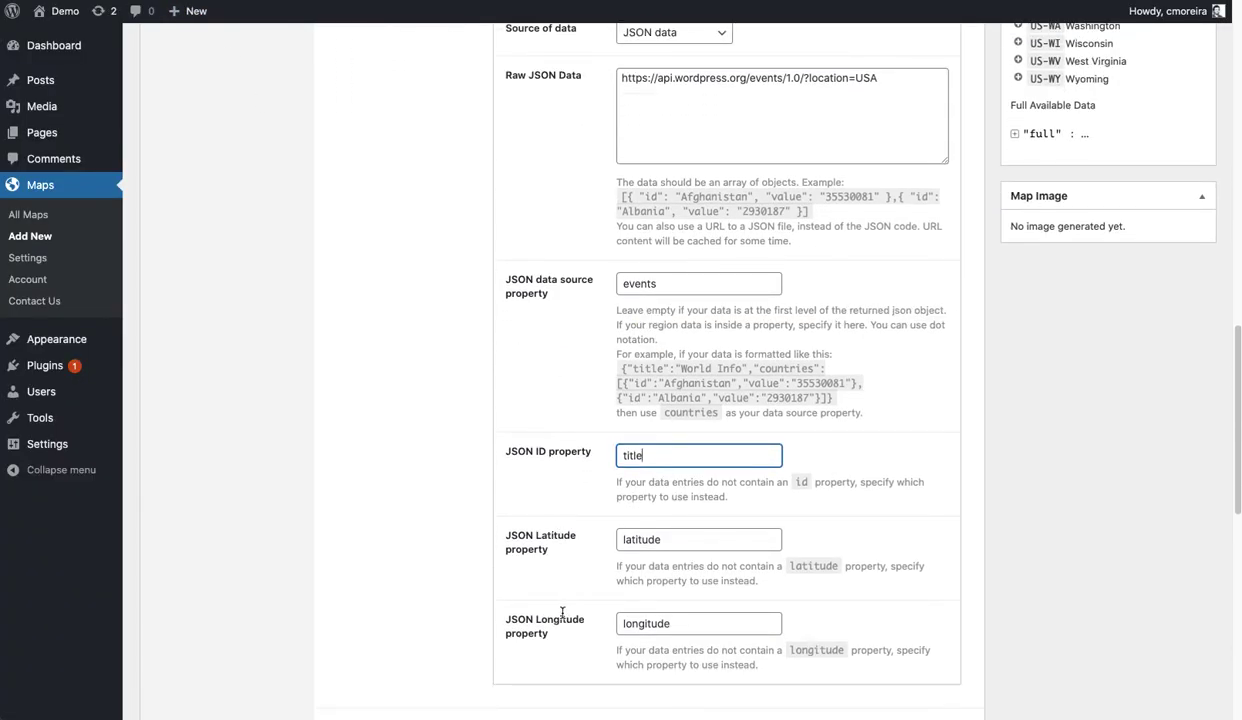
left_click(646, 530)
left_click(672, 627)
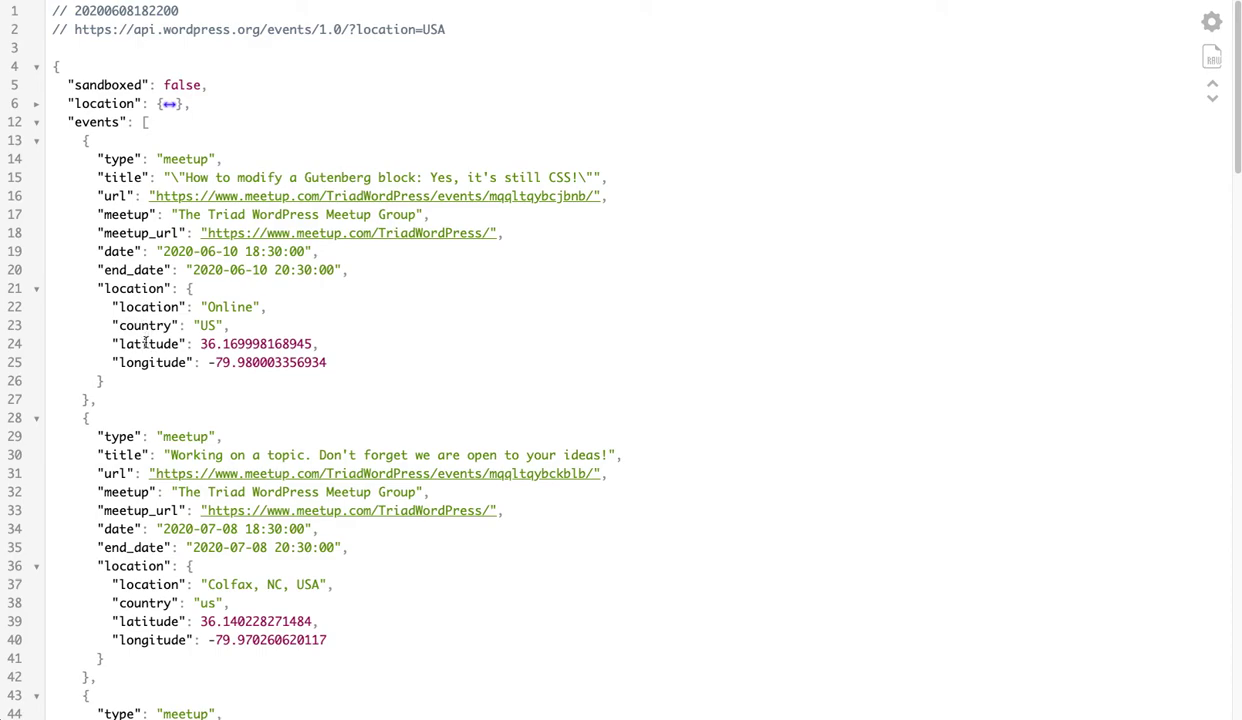
double_click(127, 292)
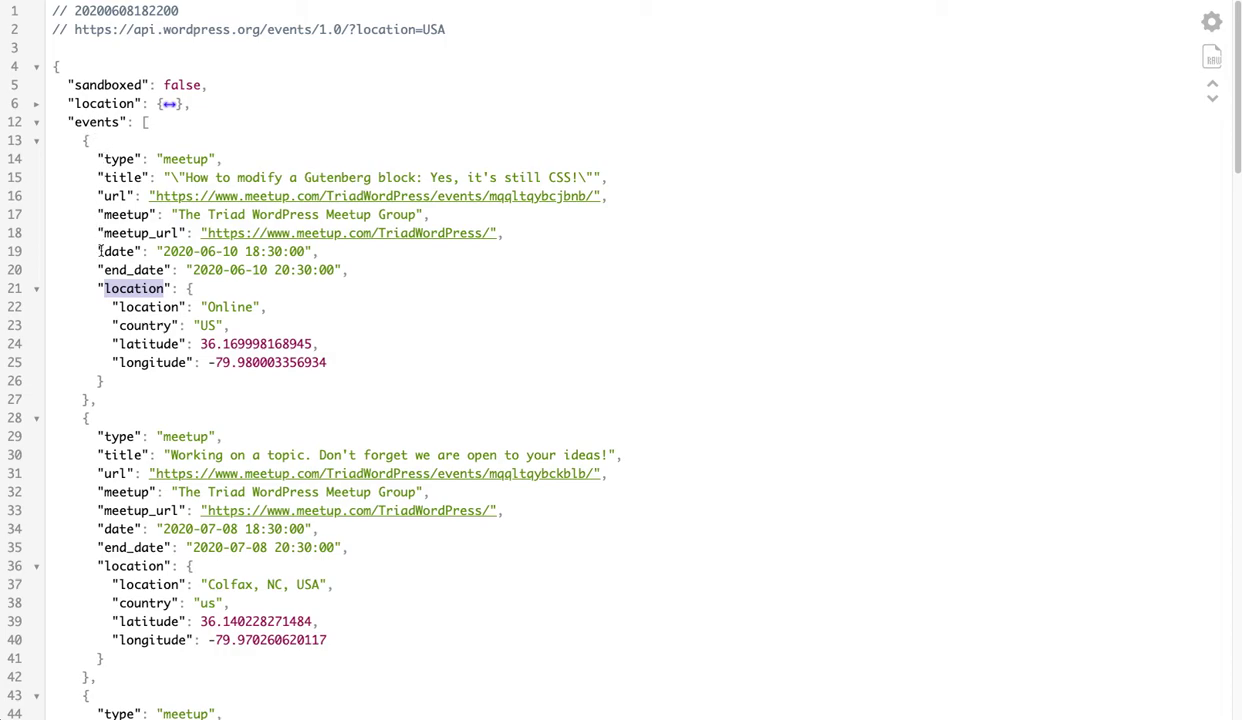
left_click(37, 289)
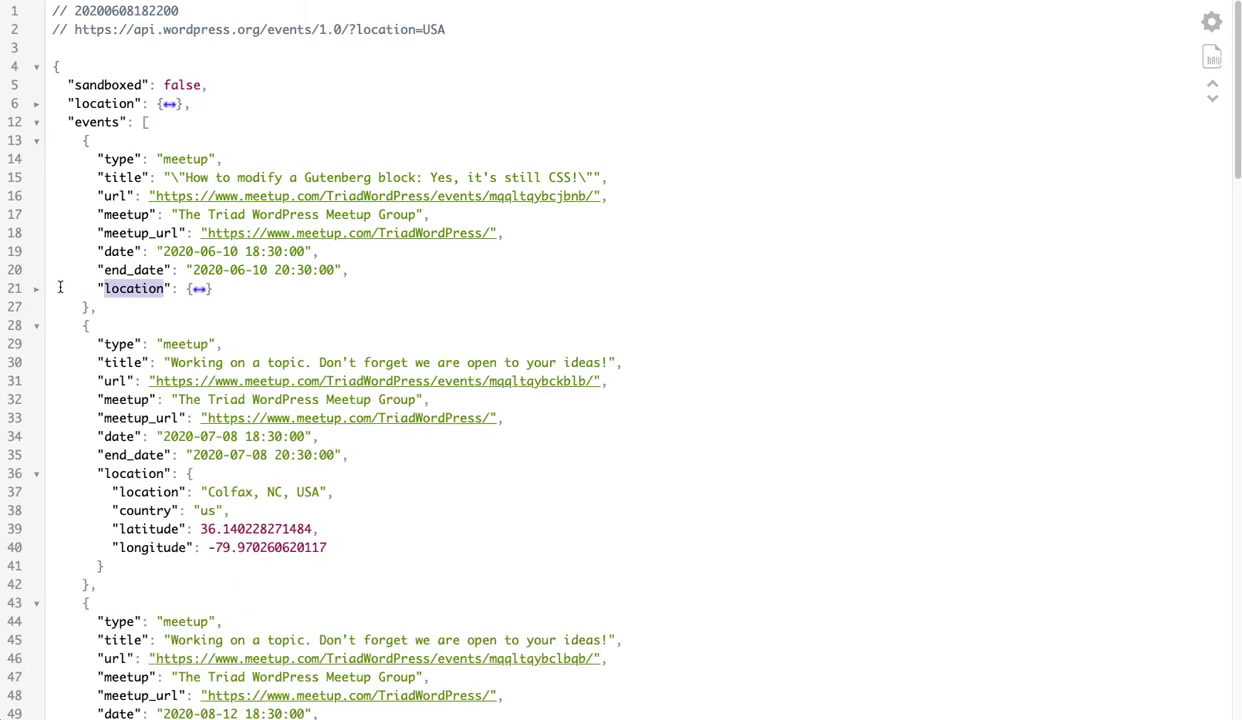
left_click(37, 289)
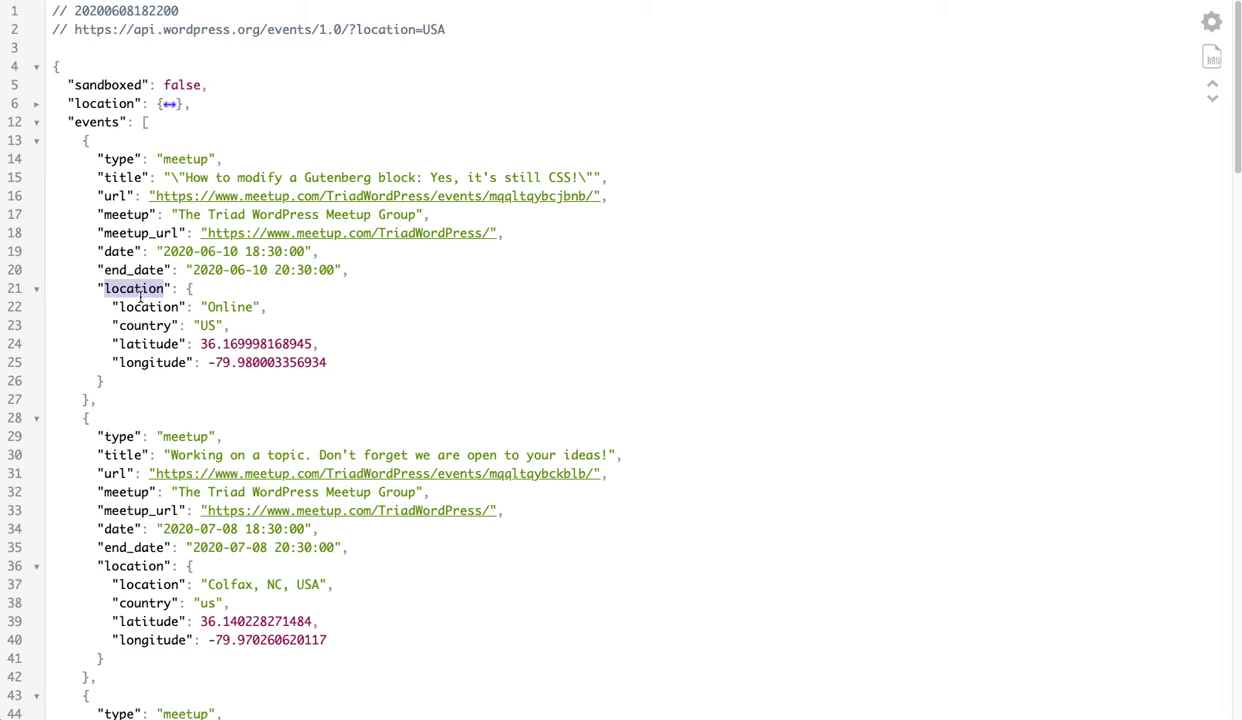
key("super+w")
left_click(620, 541)
type("location")
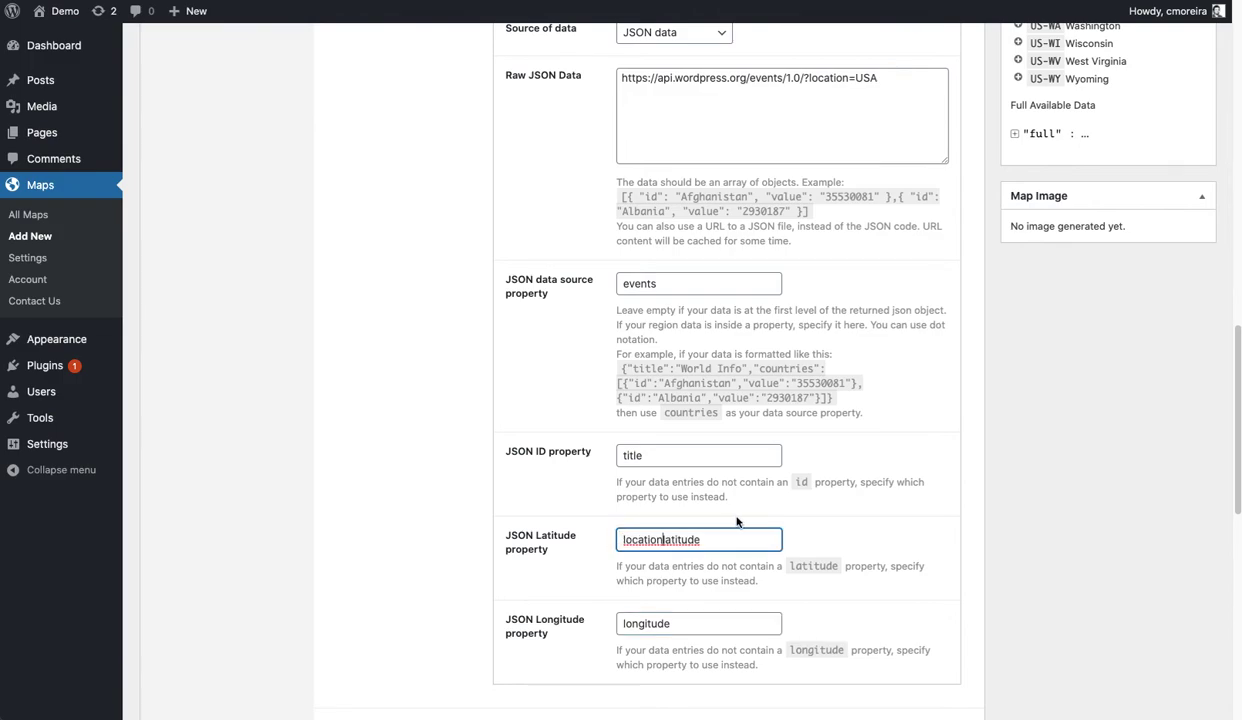
type(".")
Step: Set the JSON Longitude property to location.longitude and check the event markers in the map preview
left_click(622, 623)
type("location.")
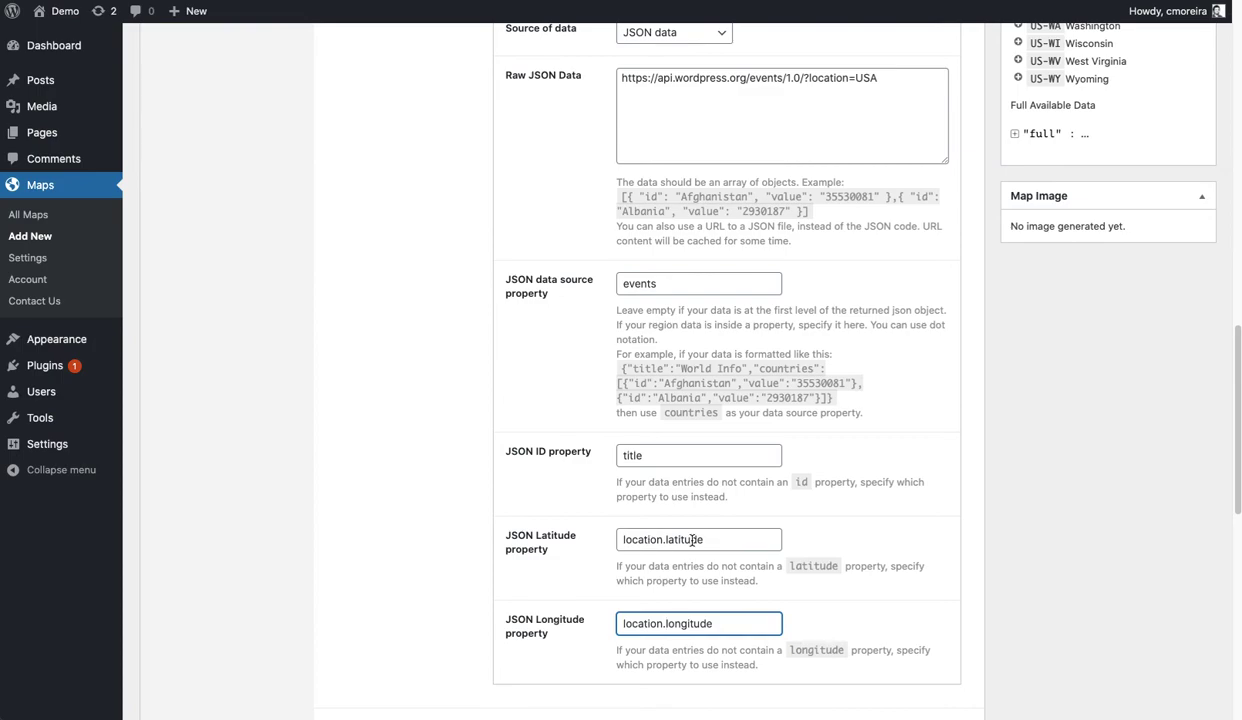
left_click(851, 578)
scroll(880, 580, "down", 3)
scroll(918, 570, "up", 10)
scroll(925, 566, "up", 10)
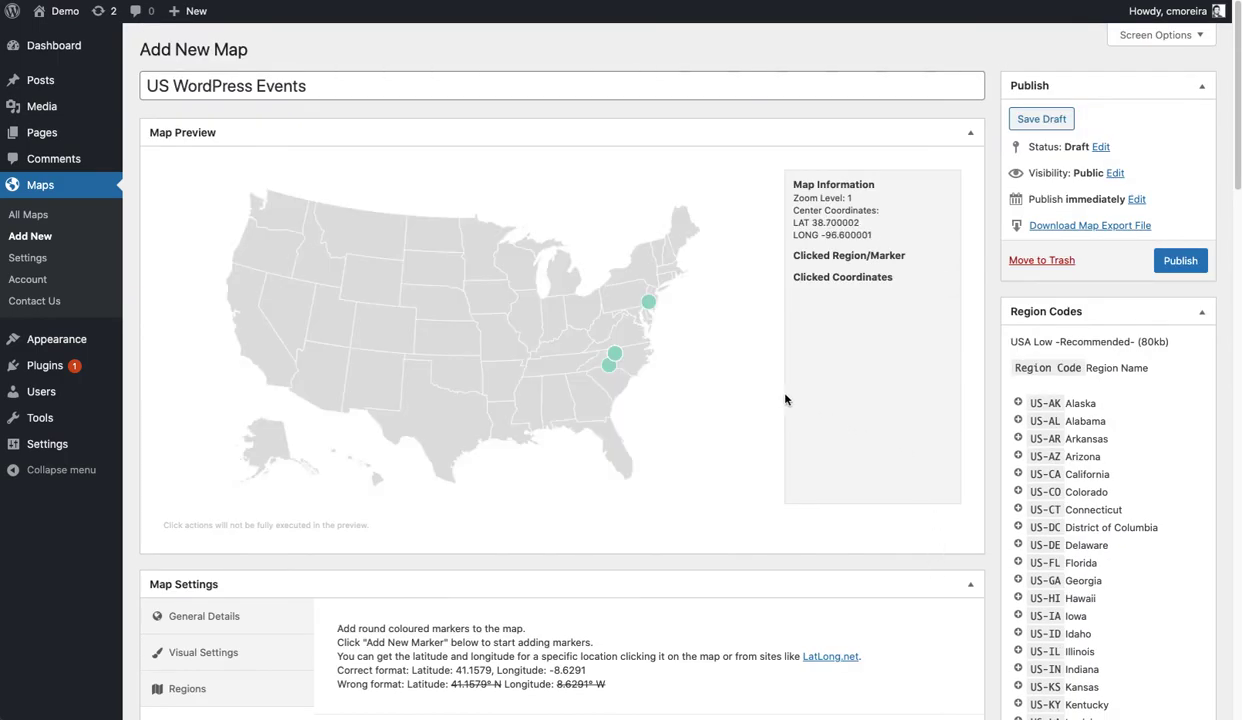
mouse_move(616, 353)
mouse_move(648, 305)
Step: Set the round markers' Tooltip Template to {title}<br>{date}
scroll(771, 416, "down", 15)
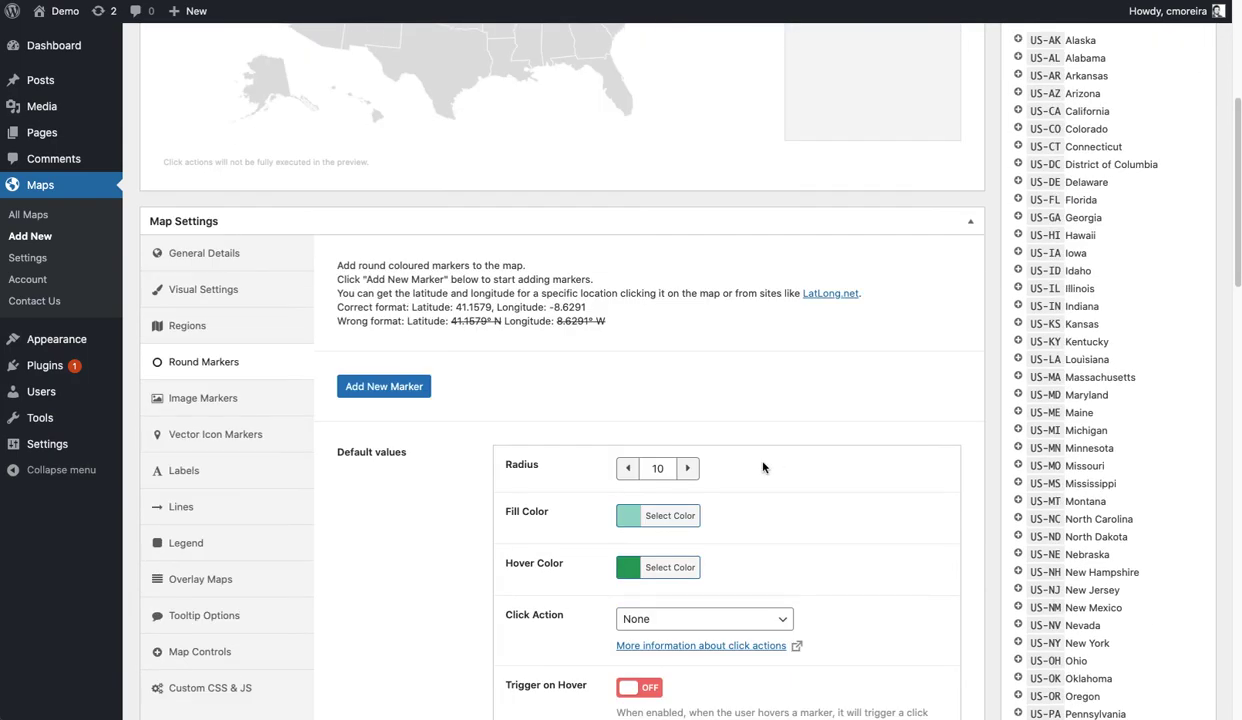
scroll(456, 443, "down", 6)
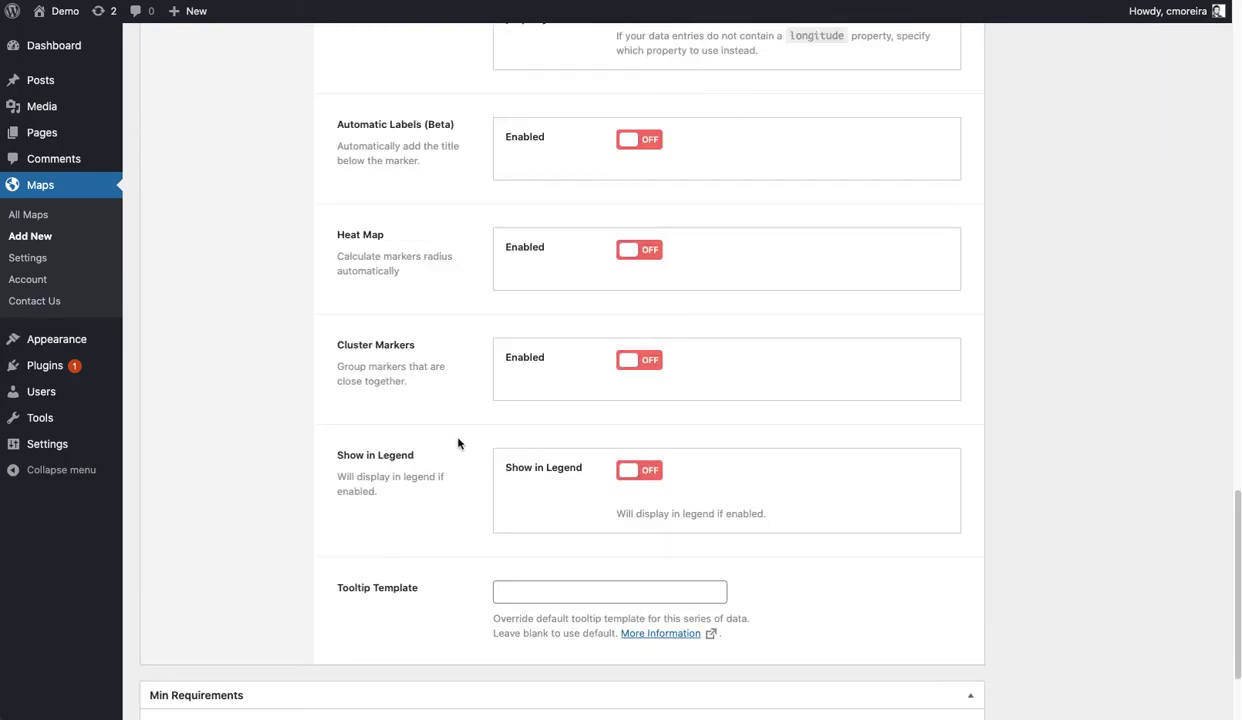
left_click(535, 553)
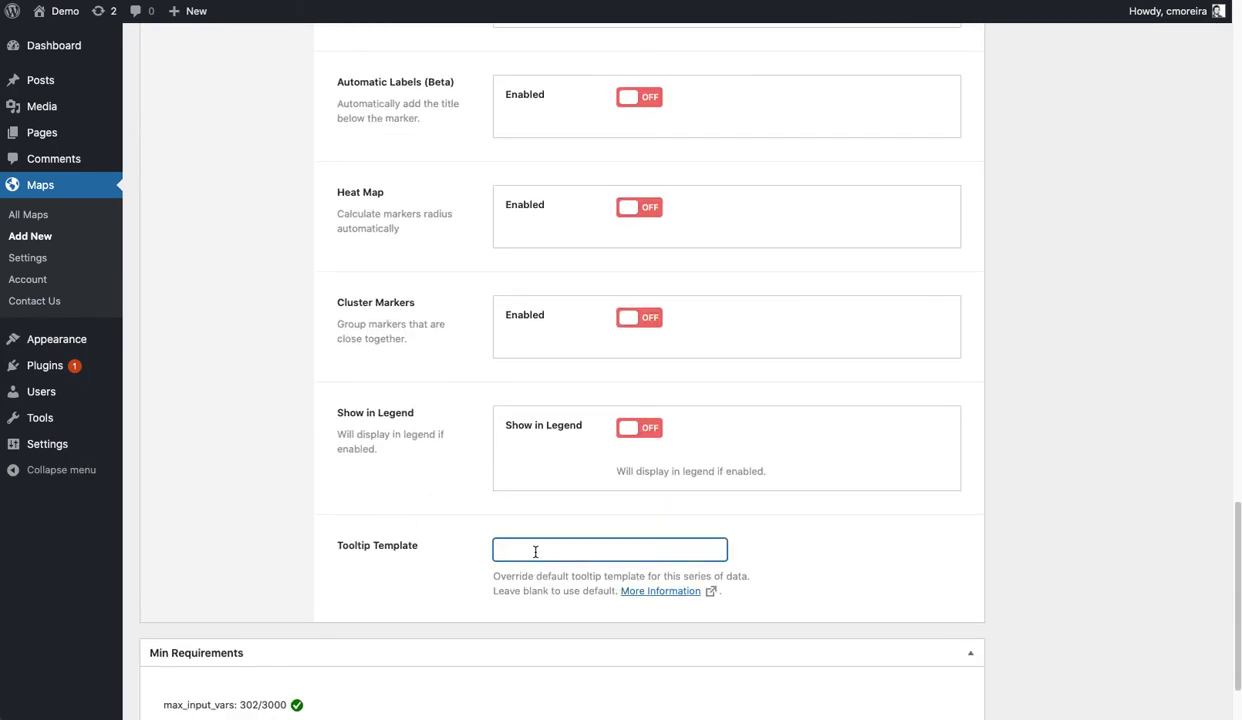
type("{}")
type("title")
type("<br")
type(">{date")
left_click(849, 567)
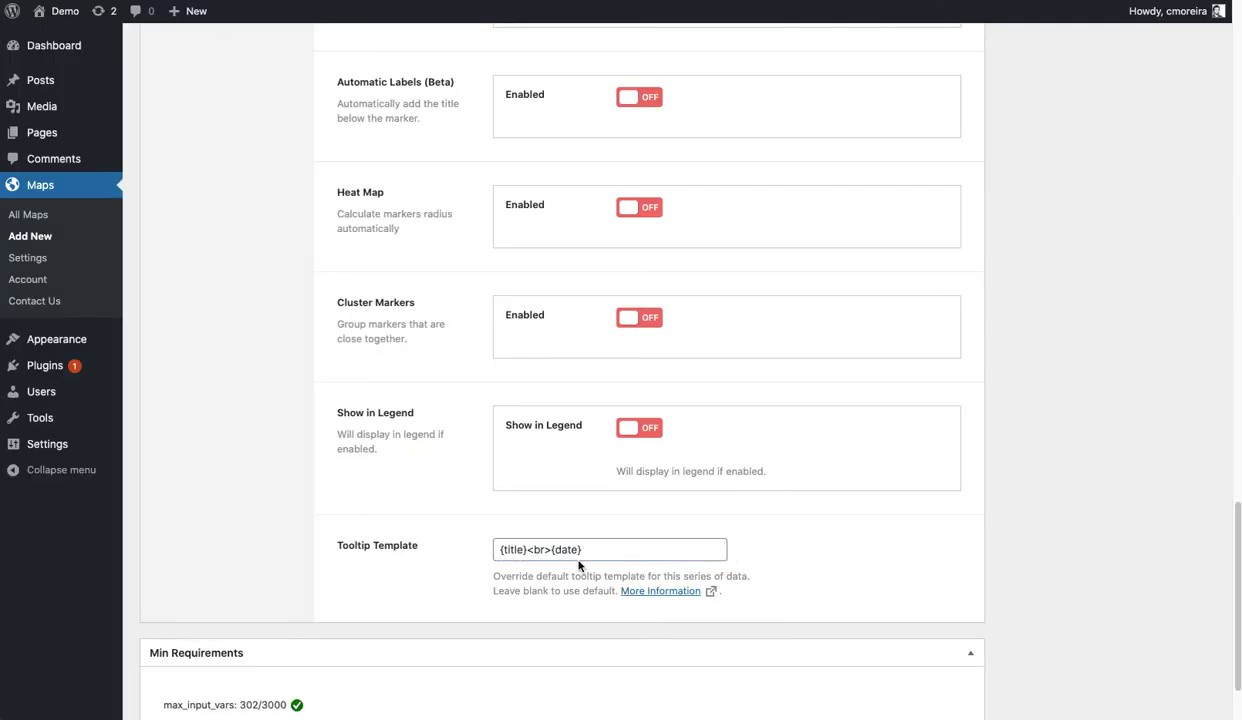
Step: Check the tooltips of the east coast event markers in the map preview
scroll(840, 513, "up", 20)
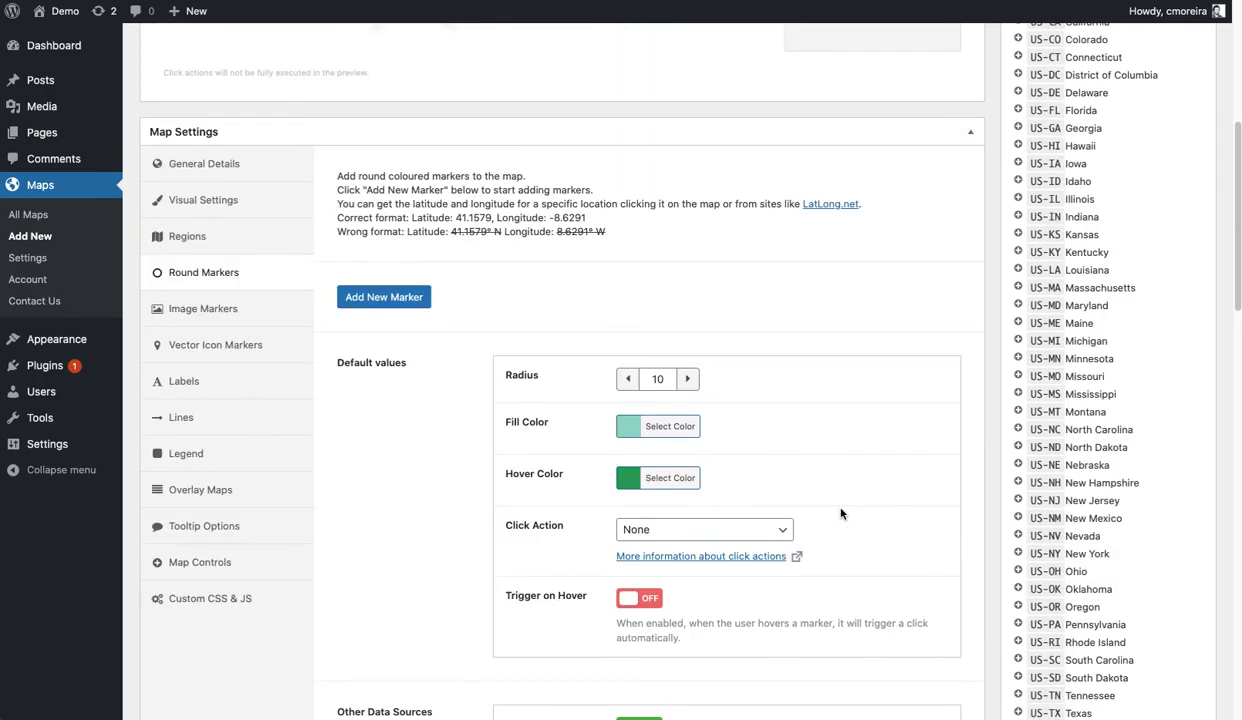
scroll(840, 513, "up", 2)
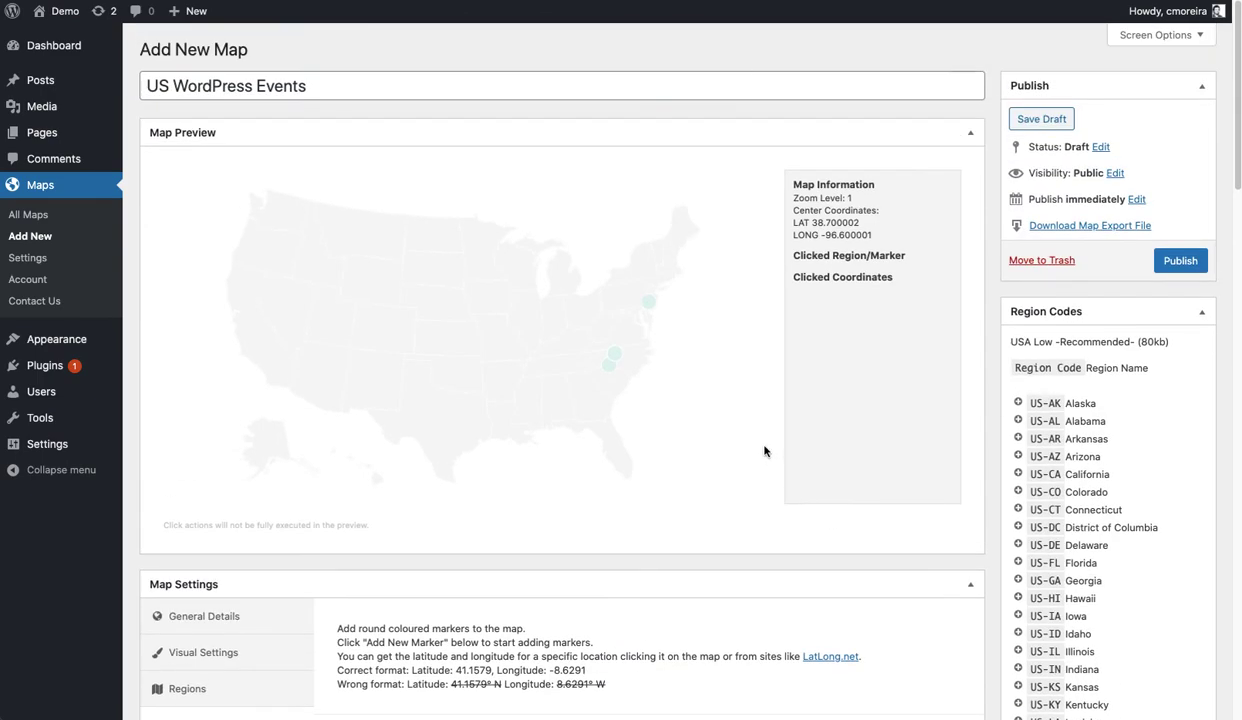
mouse_move(651, 306)
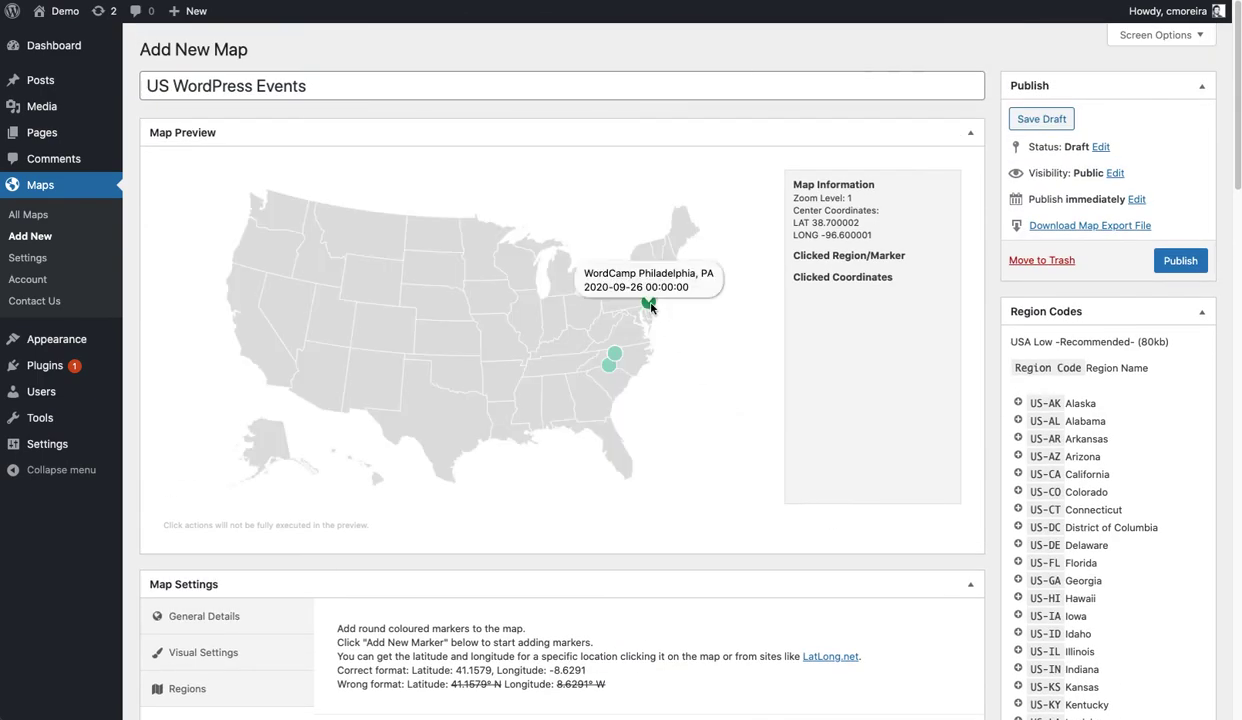
mouse_move(614, 355)
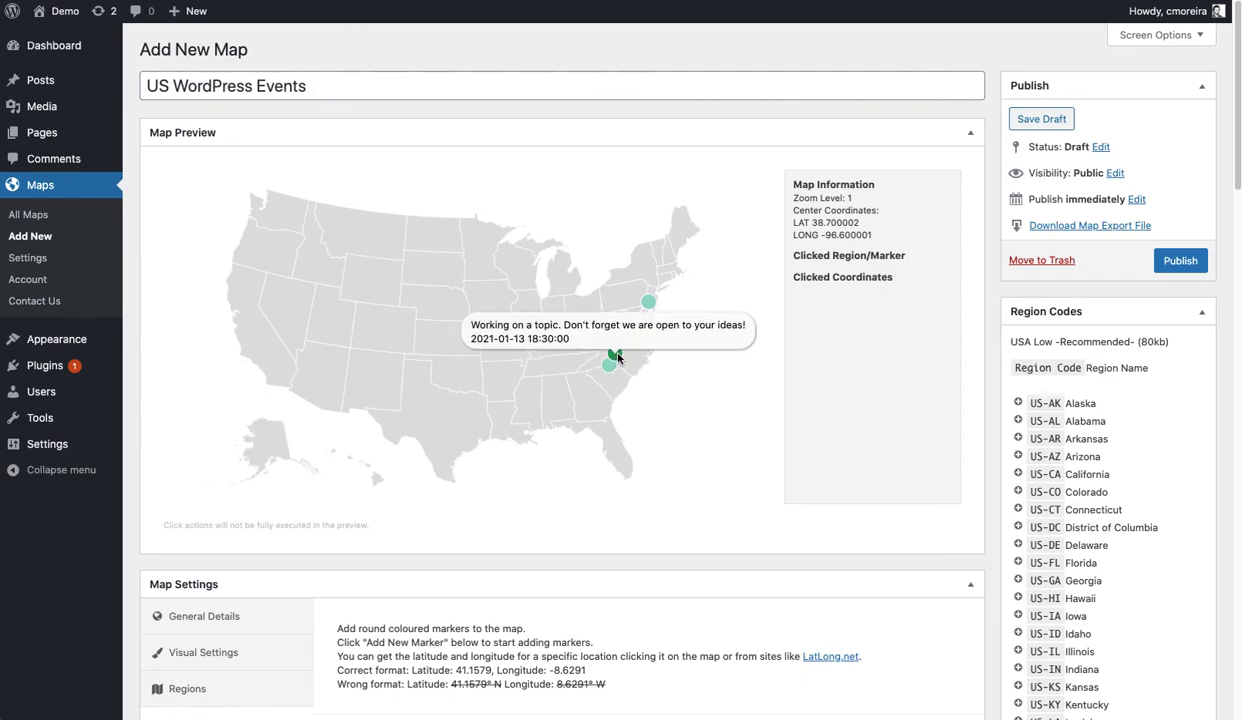
left_click(743, 330)
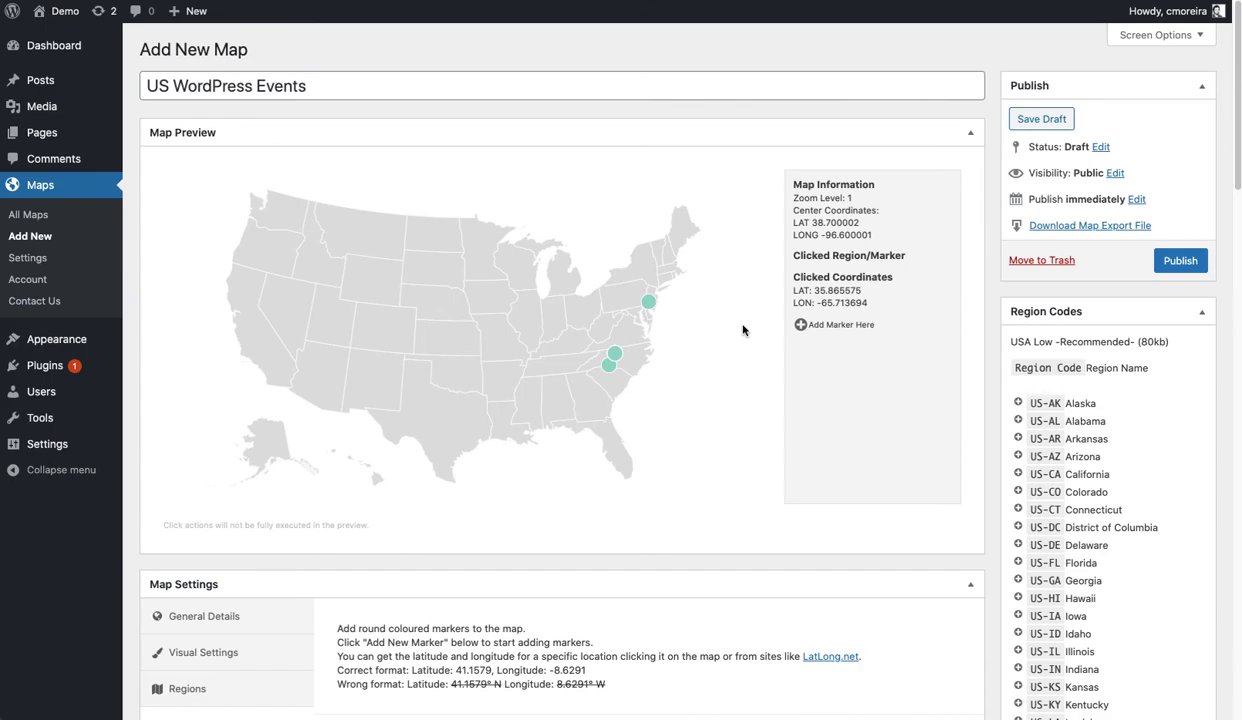
Step: Review the round markers' Other Data Sources settings, from the JSON URL to the latitude and longitude properties, and return to the preview
scroll(752, 437, "down", 10)
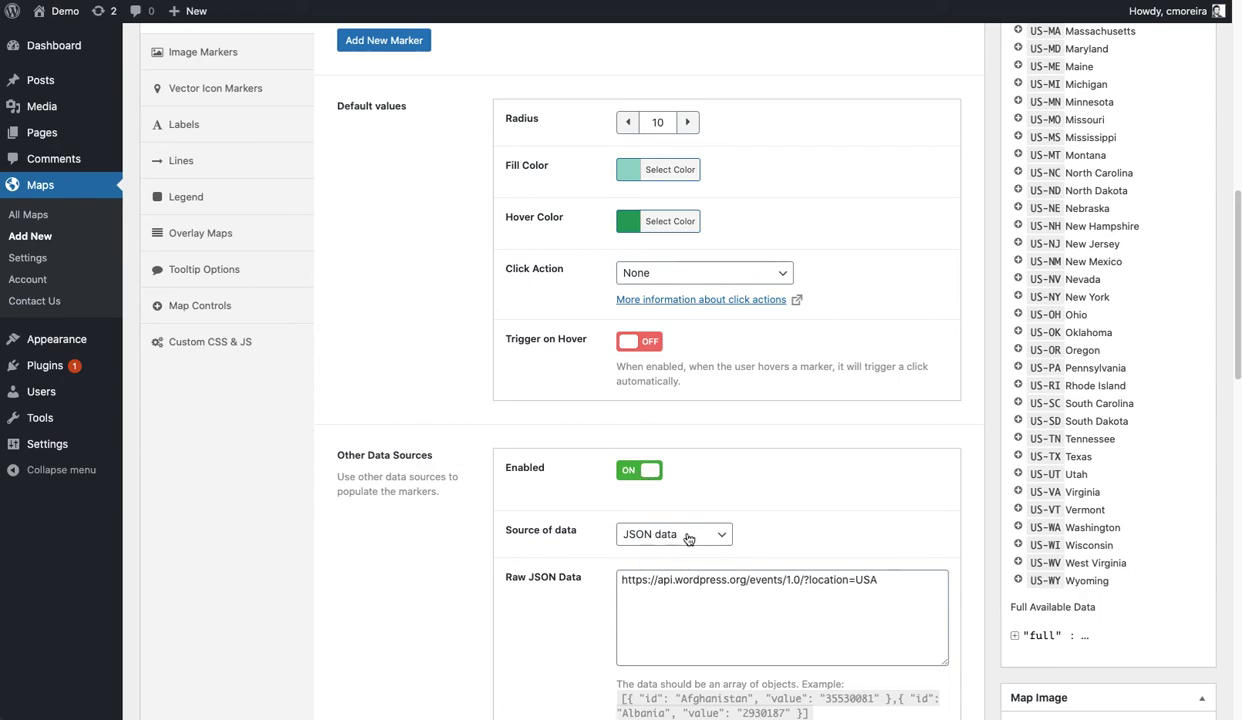
scroll(573, 555, "down", 1)
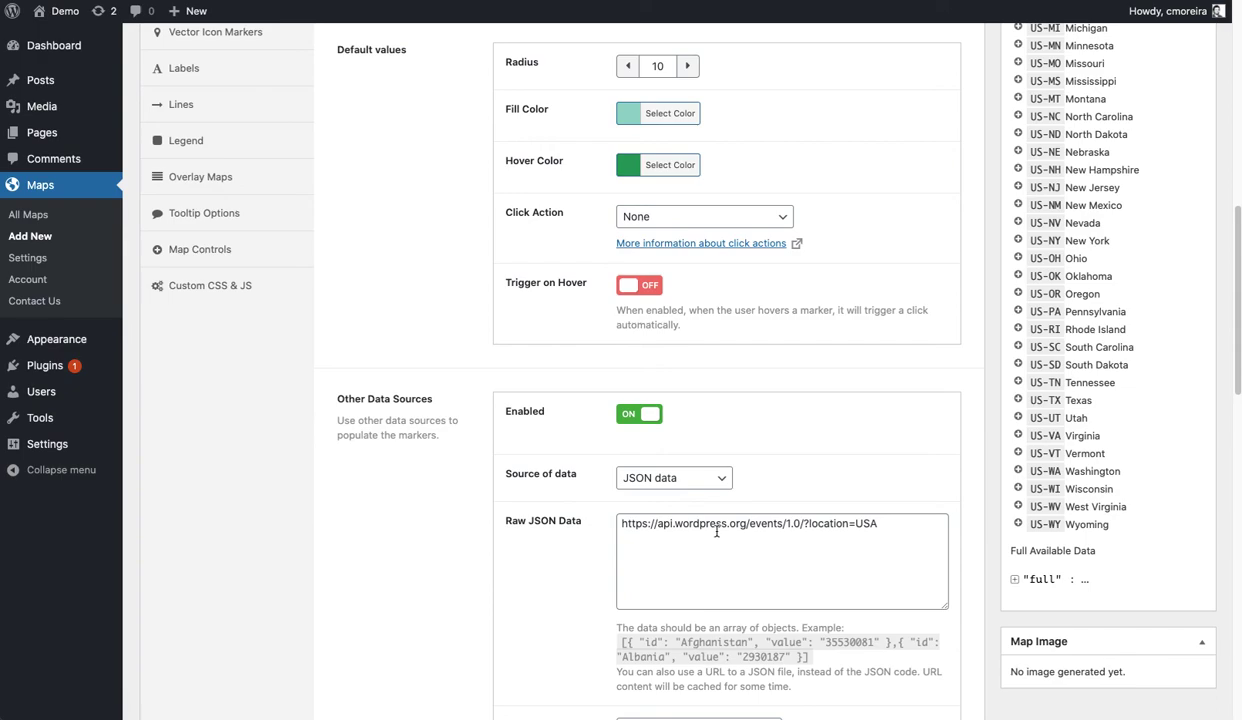
scroll(716, 533, "down", 5)
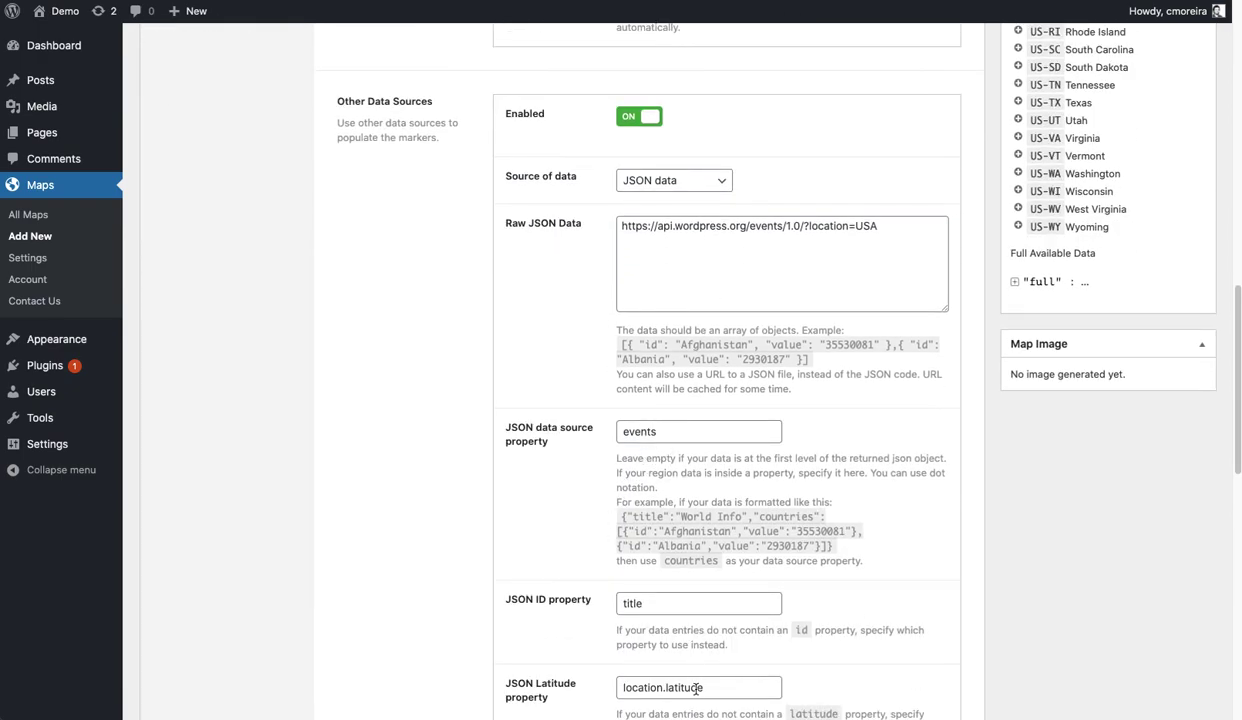
scroll(580, 495, "down", 1)
scroll(580, 495, "down", 3)
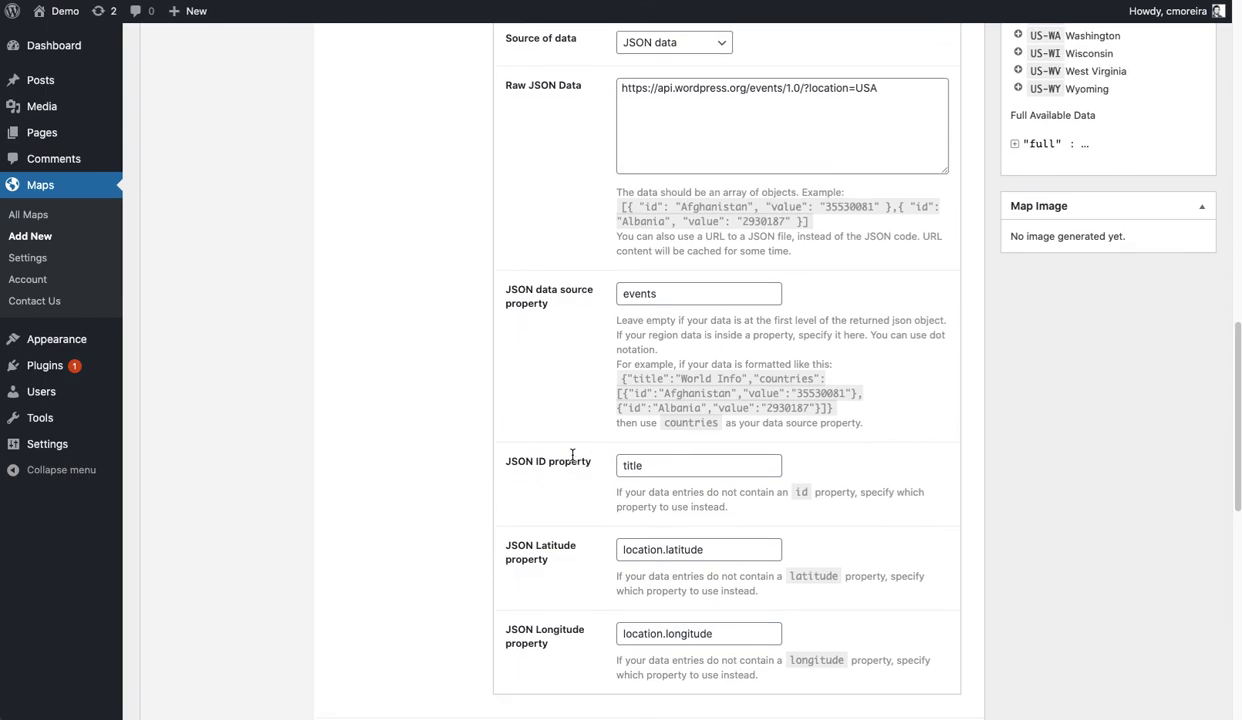
scroll(573, 455, "up", 10)
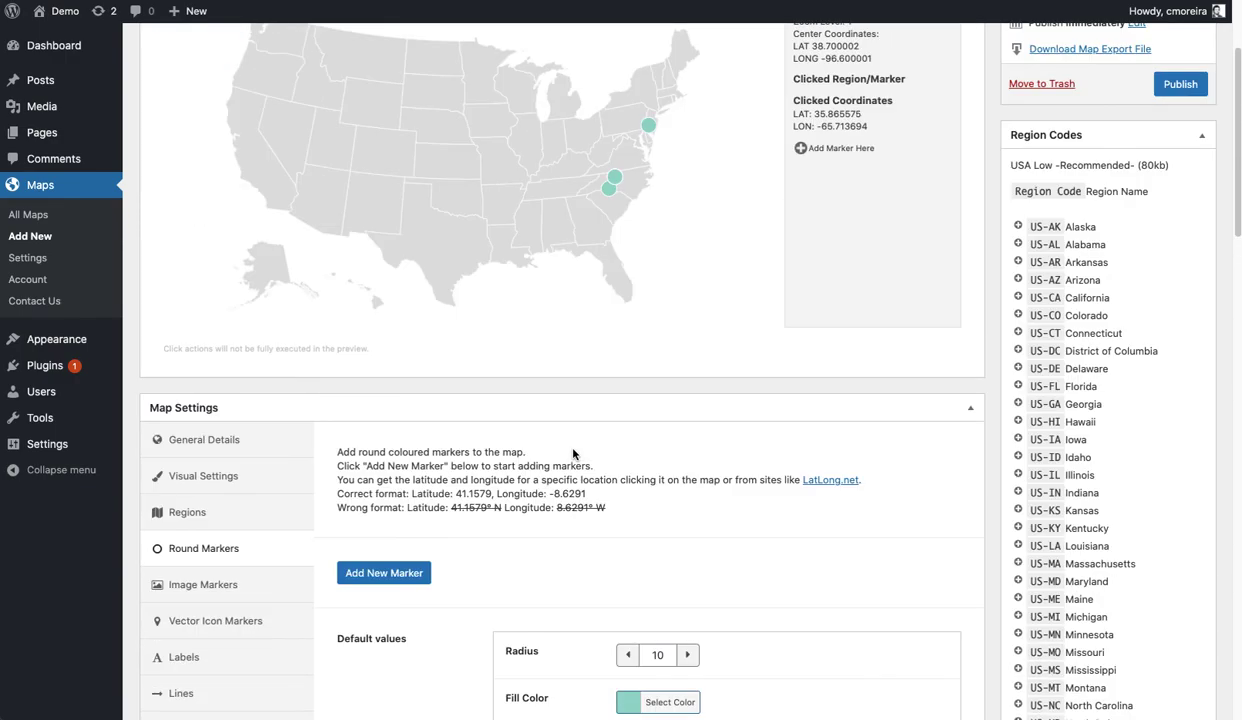
scroll(573, 455, "up", 3)
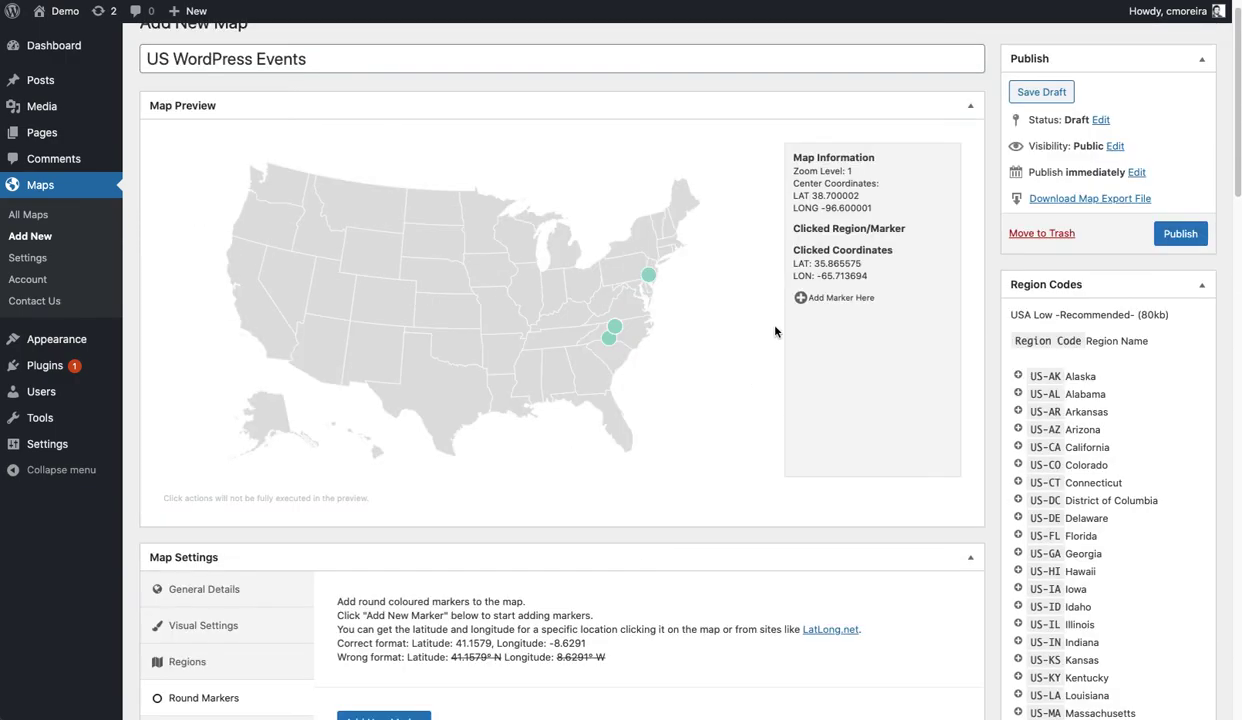